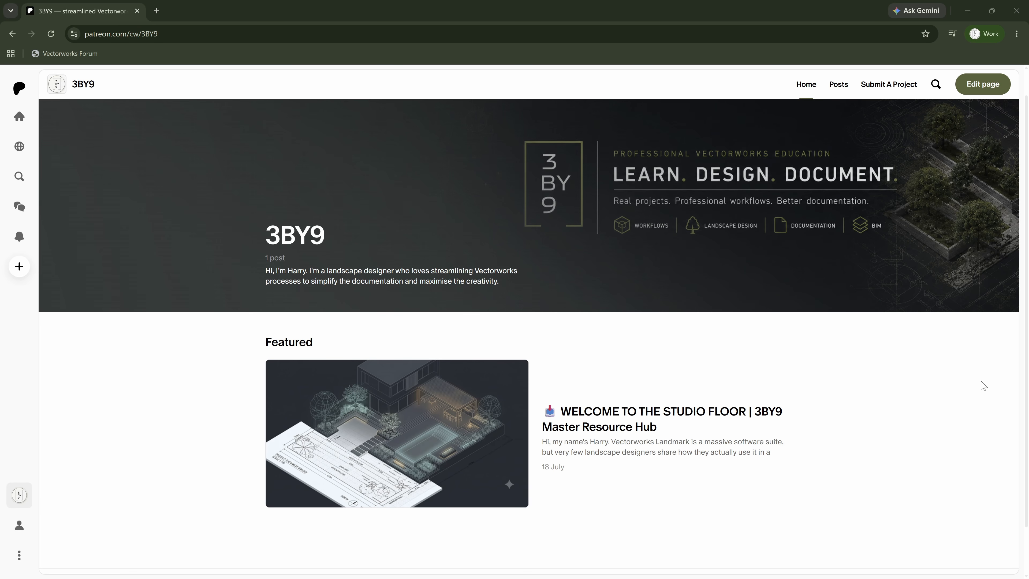
pyautogui.click(589, 411)
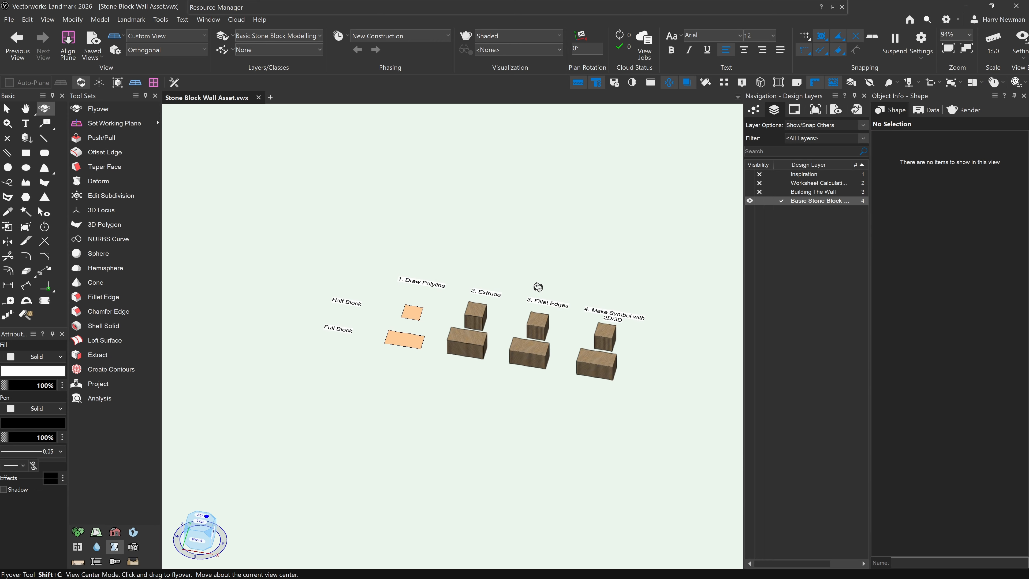
# Select the full block polyline in the Draw Polyline example and view it in Top/Plan
pyautogui.moveTo(537, 287); pyautogui.dragTo(545, 296)
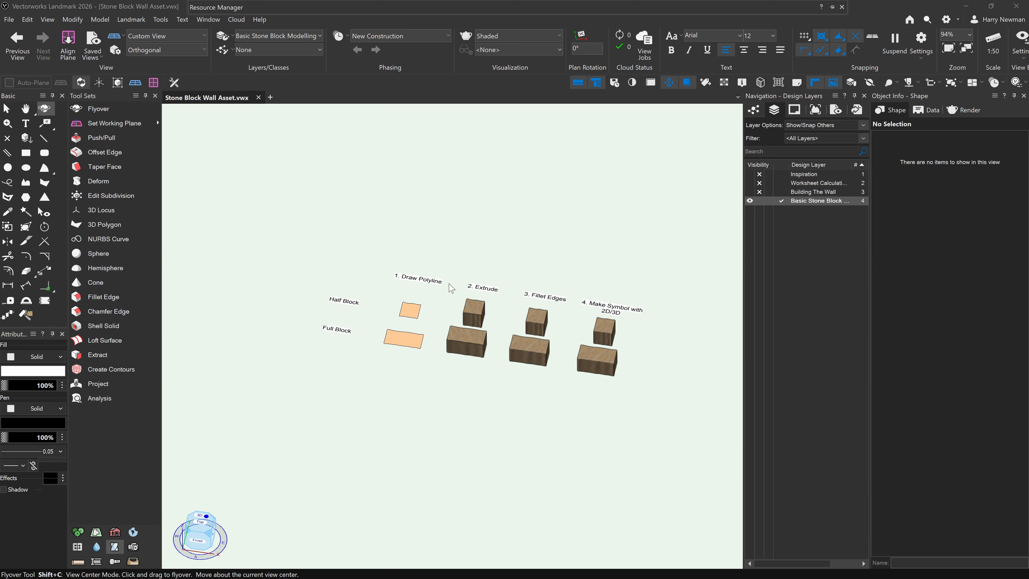
pyautogui.scroll(2, 454, 297)
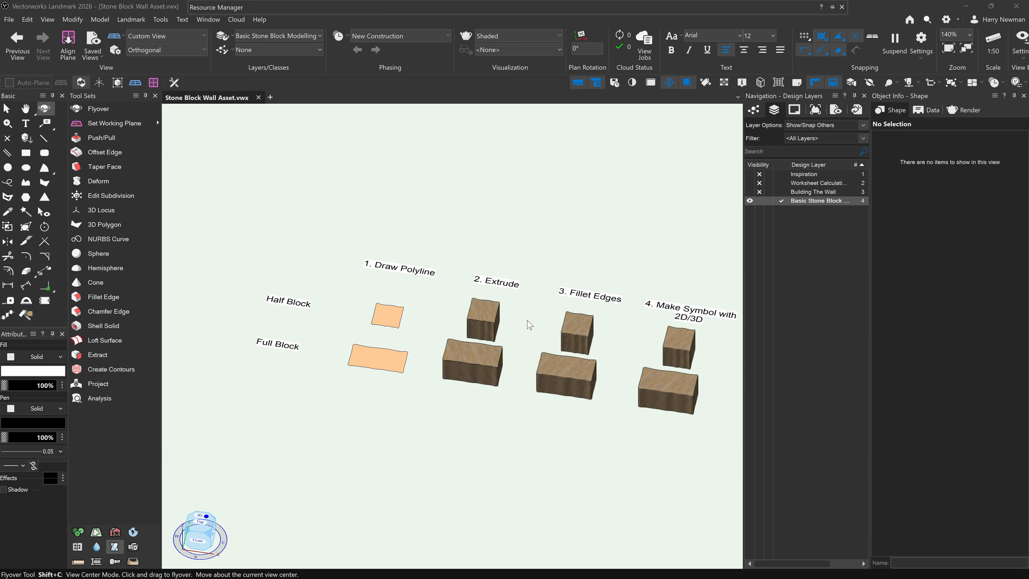
pyautogui.moveTo(427, 305); pyautogui.dragTo(397, 293, button='middle')
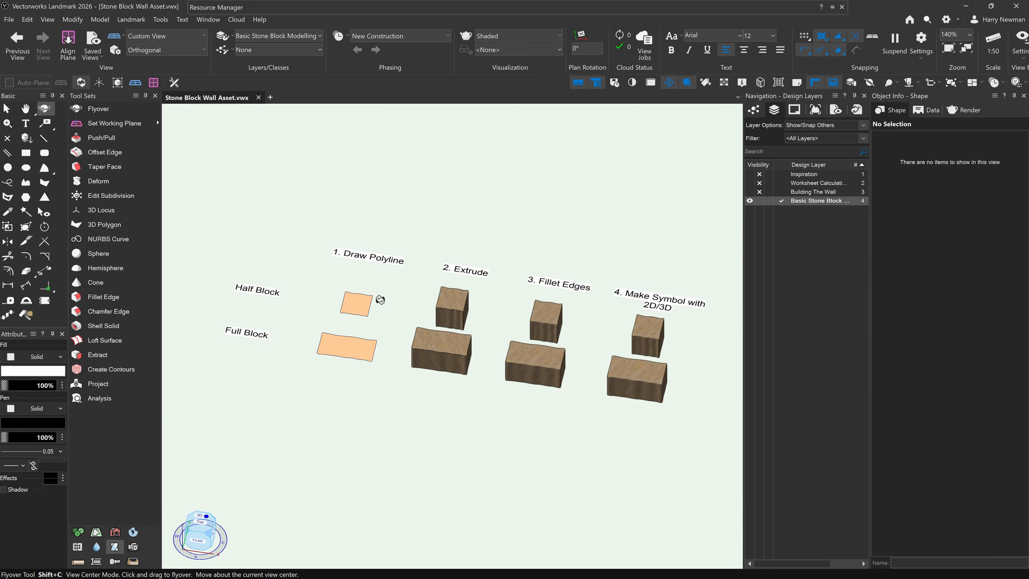
pyautogui.press('x')
pyautogui.scroll(2, 328, 372)
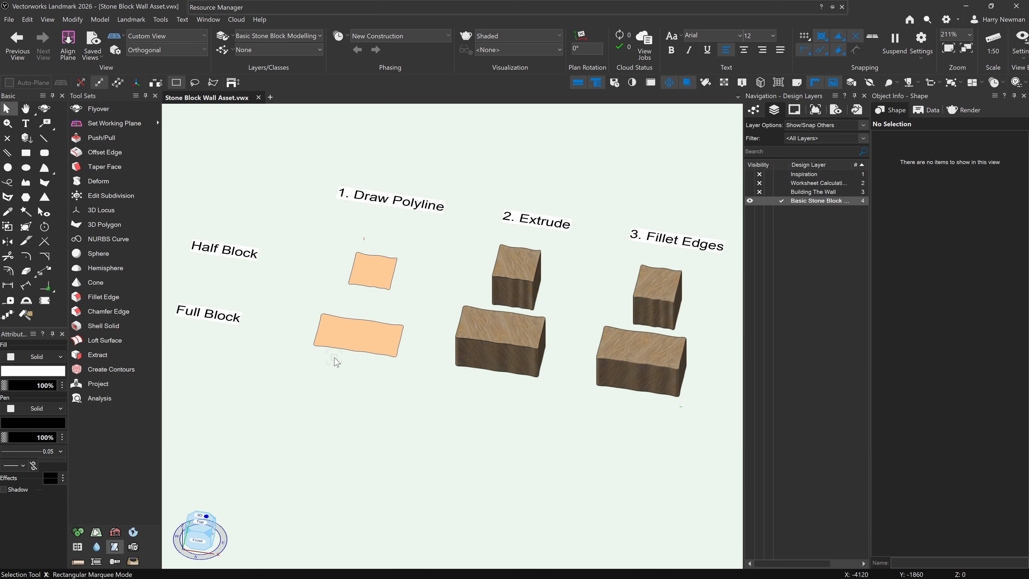
pyautogui.click(340, 345)
pyautogui.hotkey('ctrl', '5')
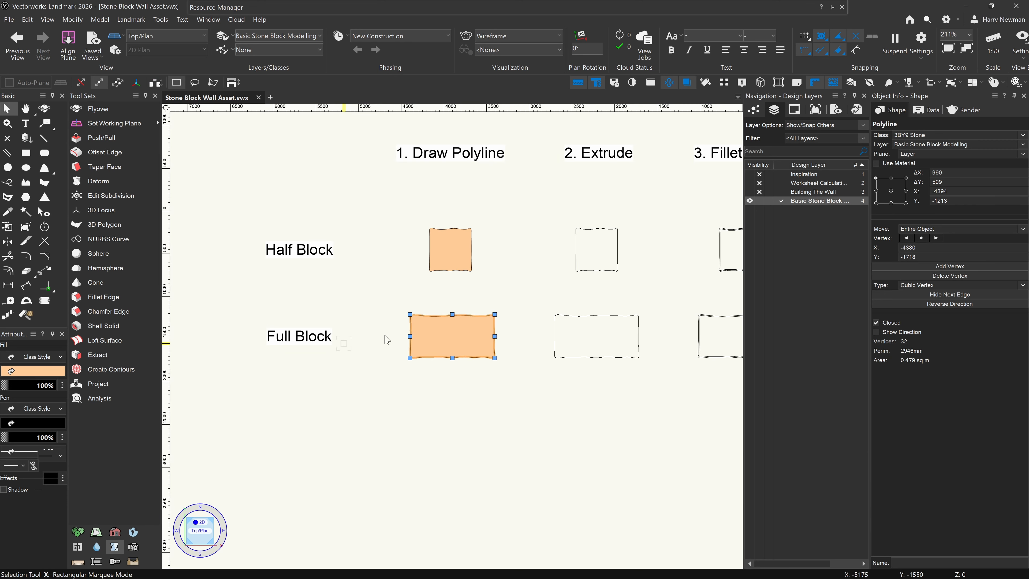
pyautogui.scroll(2, 453, 328)
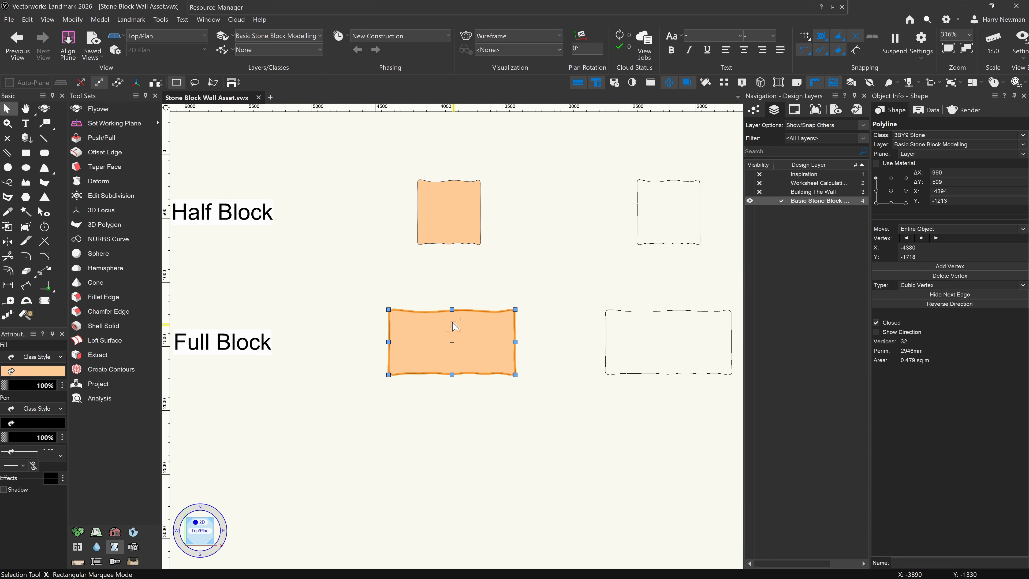
# Draw a closed rectangular polyline 1000 mm wide and 500 mm high below the full block outline
pyautogui.click(485, 402)
pyautogui.scroll(1, 485, 403)
pyautogui.press('5')
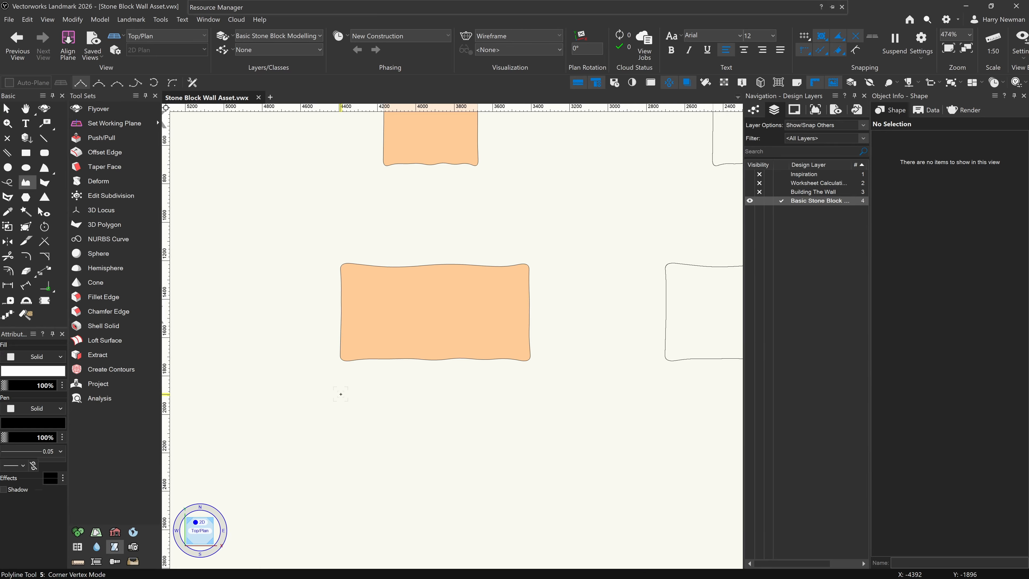
pyautogui.click(340, 394)
pyautogui.press('Tab')
pyautogui.write('45')
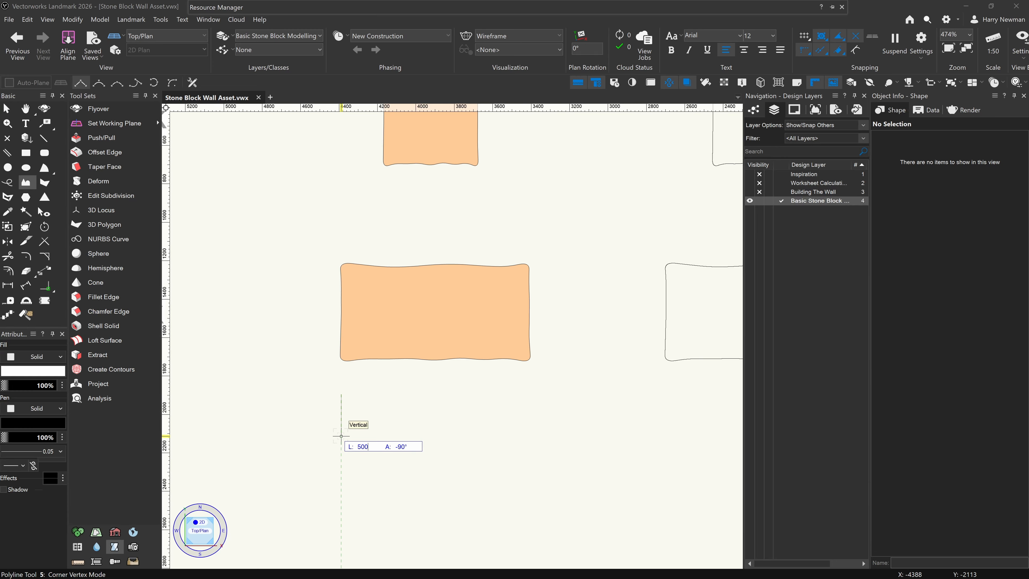
pyautogui.press('Return')
pyautogui.click(341, 490)
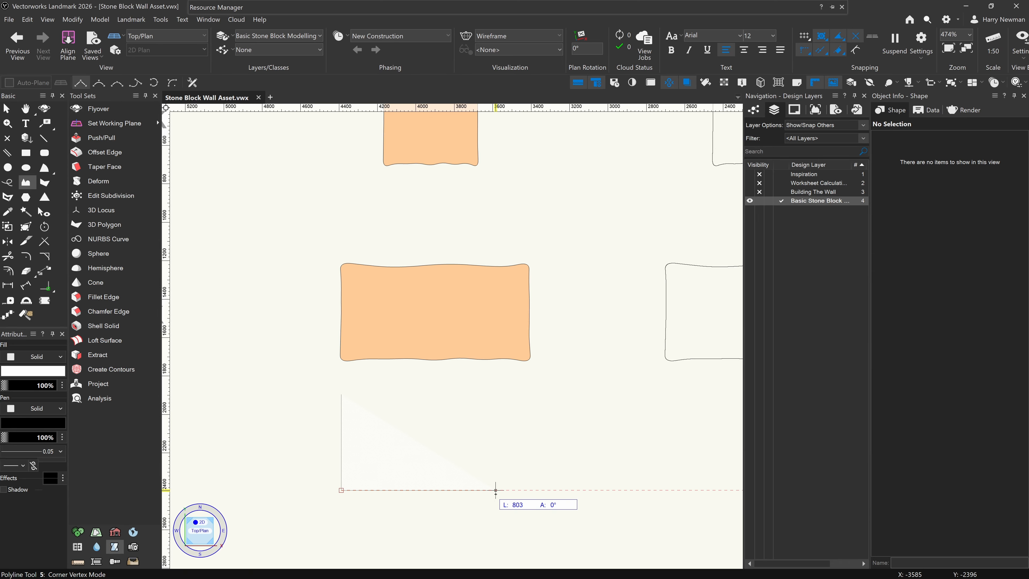
pyautogui.write('1000')
pyautogui.press('Return')
pyautogui.click(533, 490)
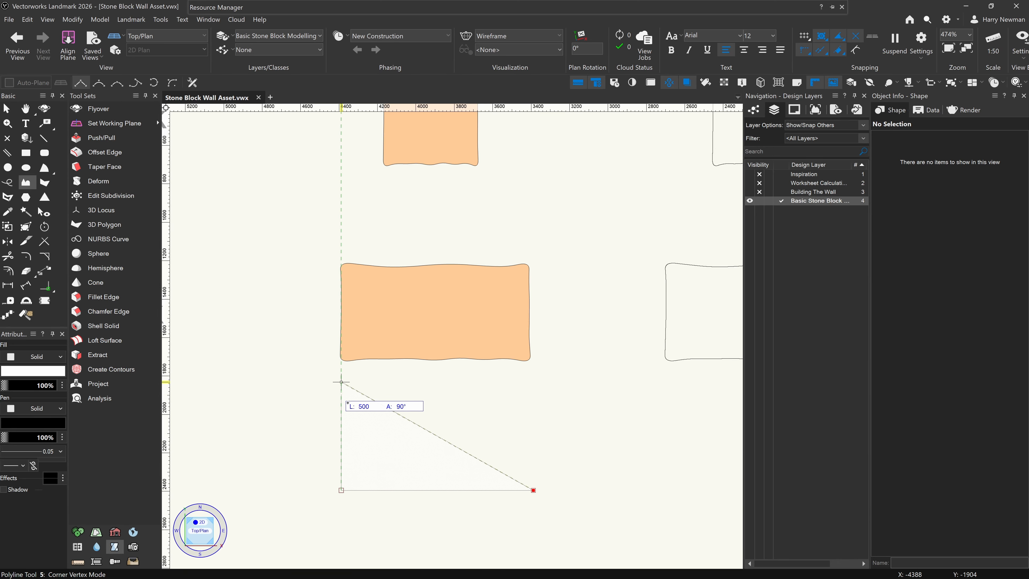
pyautogui.click(341, 394)
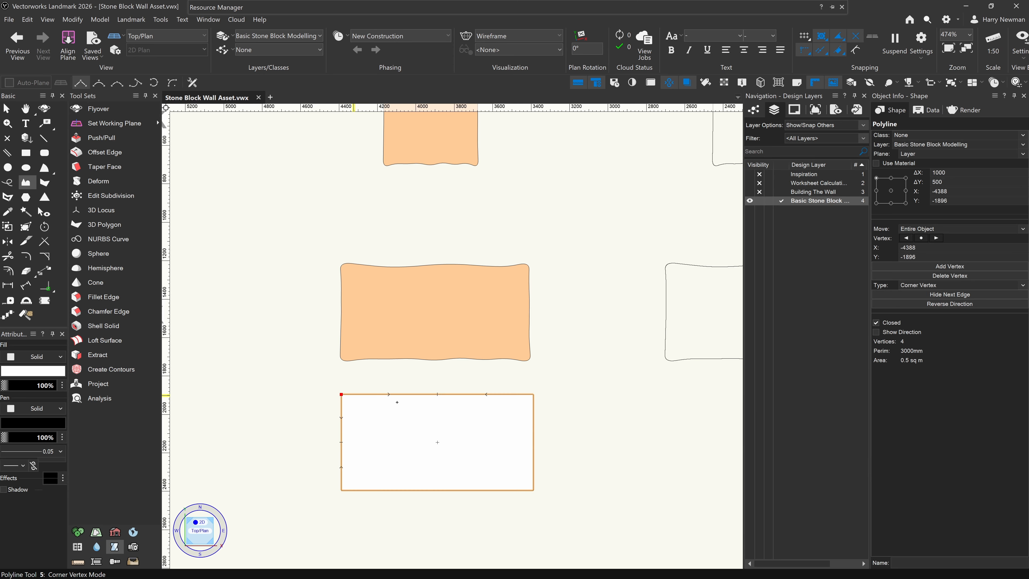
# Add corner vertices along the new rectangle's upper edge with the Reshape tool
pyautogui.press('x')
pyautogui.hotkey('shift', 'r')
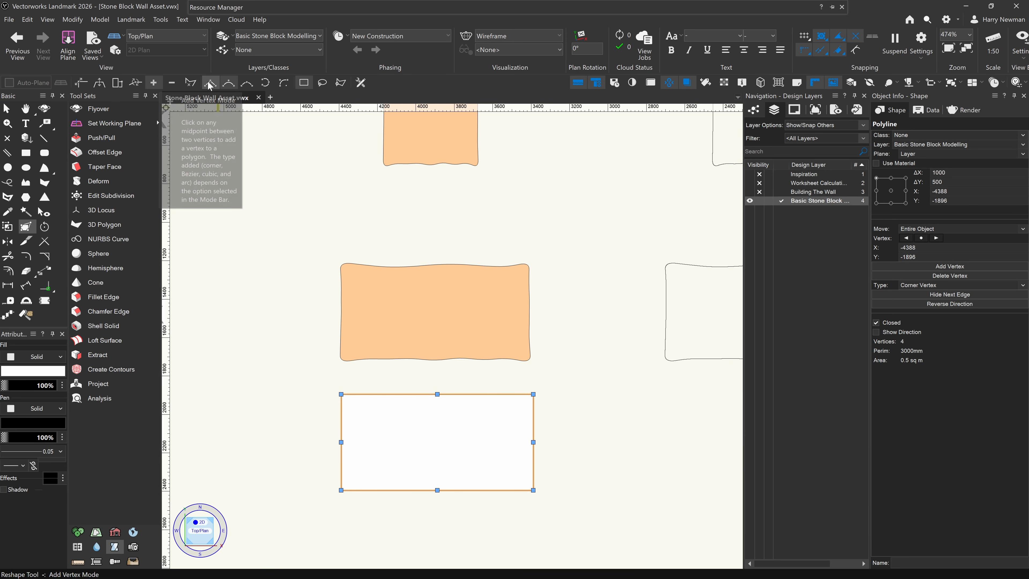
pyautogui.click(209, 84)
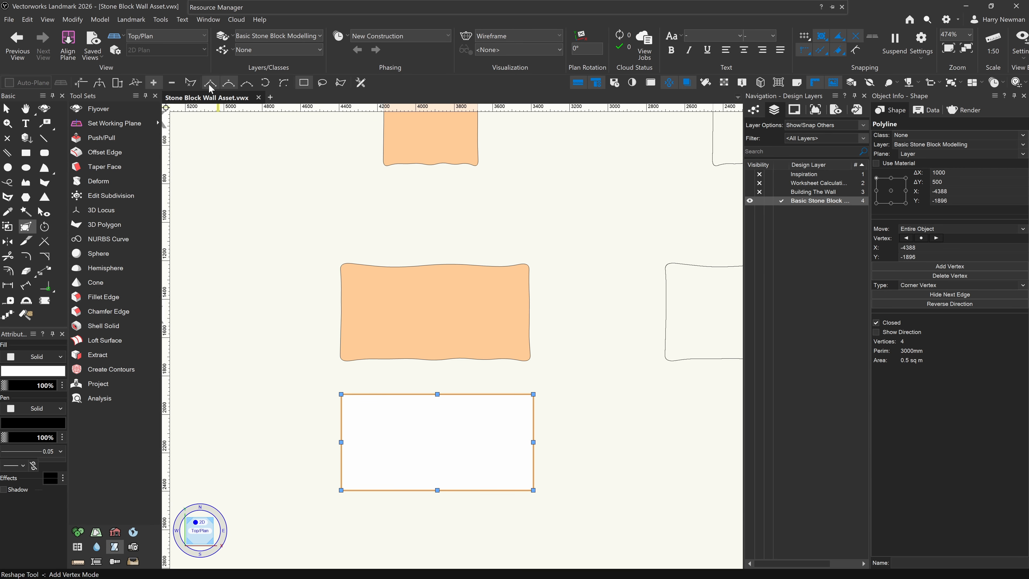
pyautogui.moveTo(437, 394)
pyautogui.mouseDown()
pyautogui.moveTo(437, 414)
pyautogui.moveTo(437, 394)
pyautogui.mouseUp()
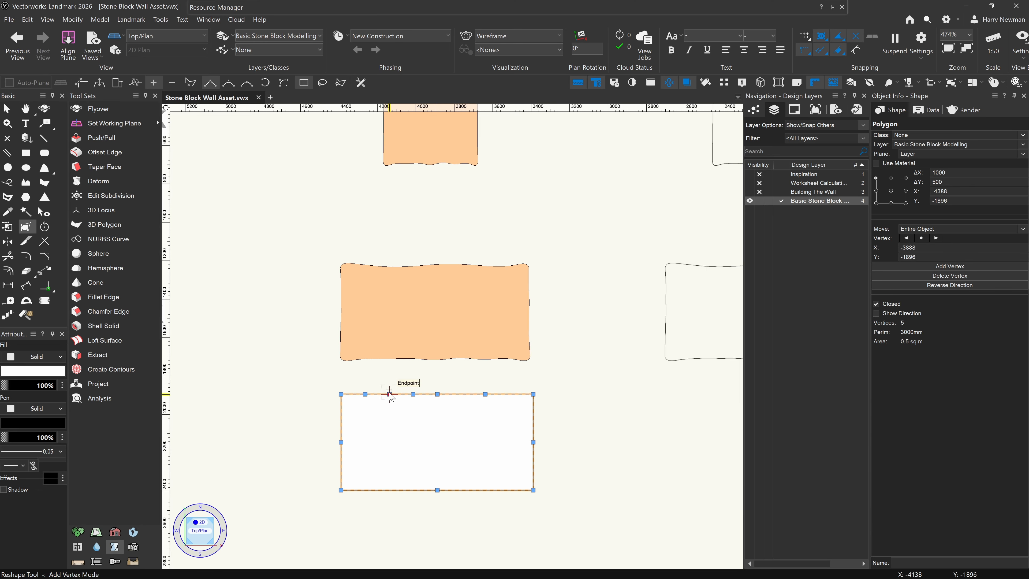
pyautogui.click(413, 394)
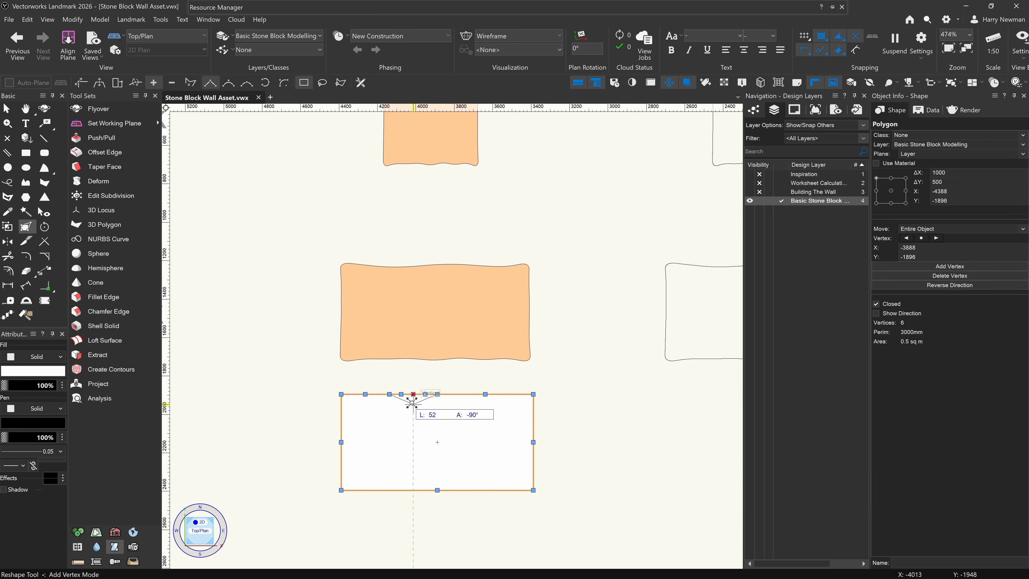
pyautogui.click(486, 394)
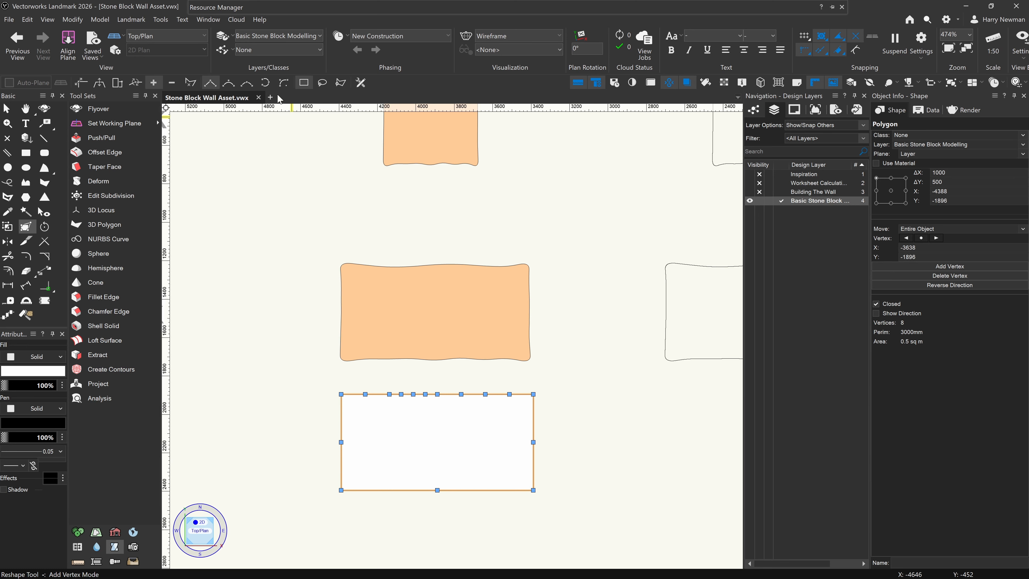
# Make the rectangle's upper edge wavy by adding cubic vertices between the corners, offset alternately outward and inward by about 10 mm
pyautogui.scroll(2, 423, 413)
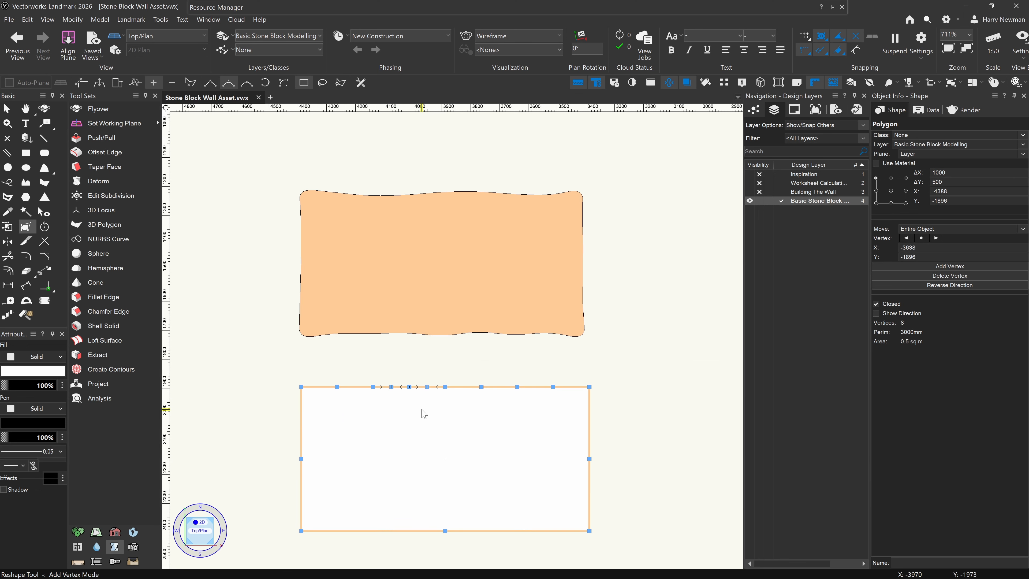
pyautogui.scroll(1, 356, 371)
pyautogui.press('i')
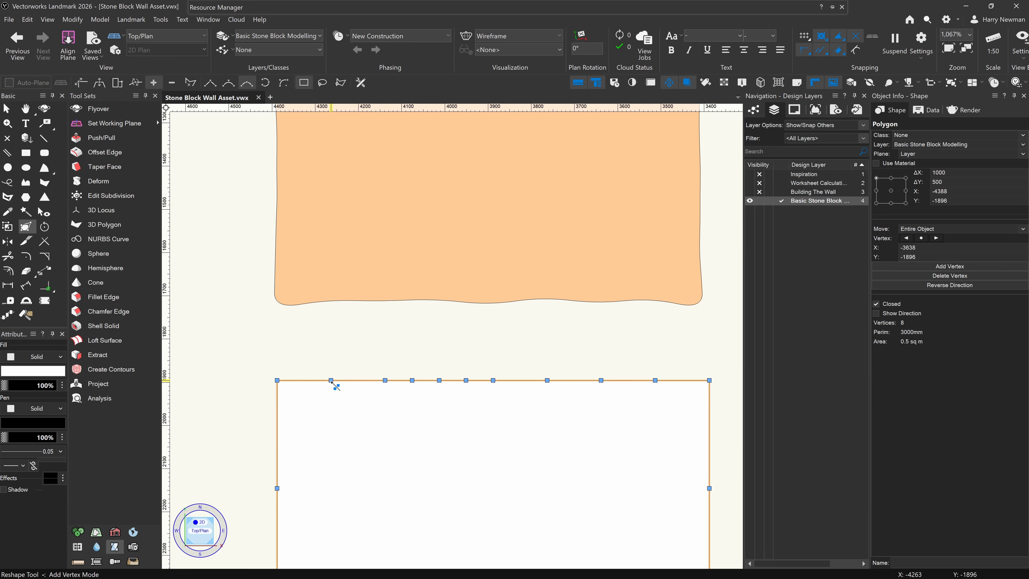
pyautogui.moveTo(335, 385)
pyautogui.mouseDown()
pyautogui.moveTo(334, 364)
pyautogui.moveTo(335, 374)
pyautogui.mouseUp()
pyautogui.scroll(2, 333, 371)
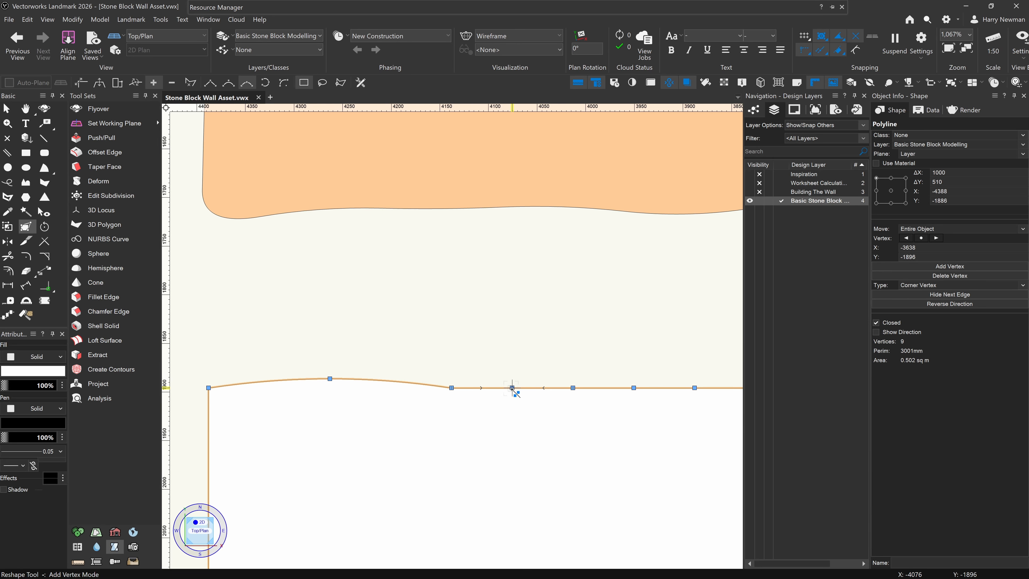
pyautogui.moveTo(512, 388); pyautogui.dragTo(510, 397)
pyautogui.scroll(-3, 546, 379)
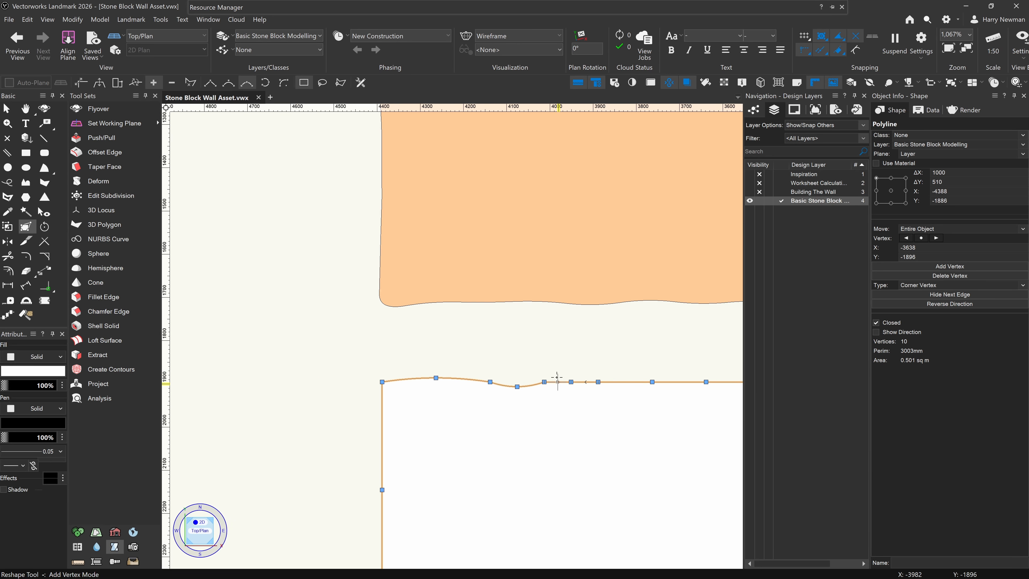
pyautogui.moveTo(505, 340); pyautogui.dragTo(393, 333, button='middle')
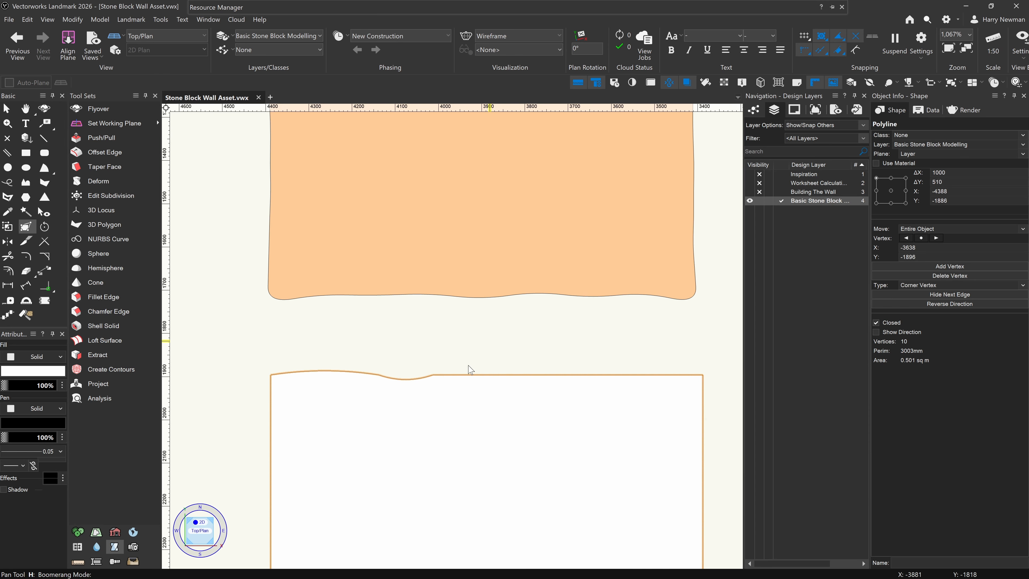
pyautogui.scroll(3, 456, 380)
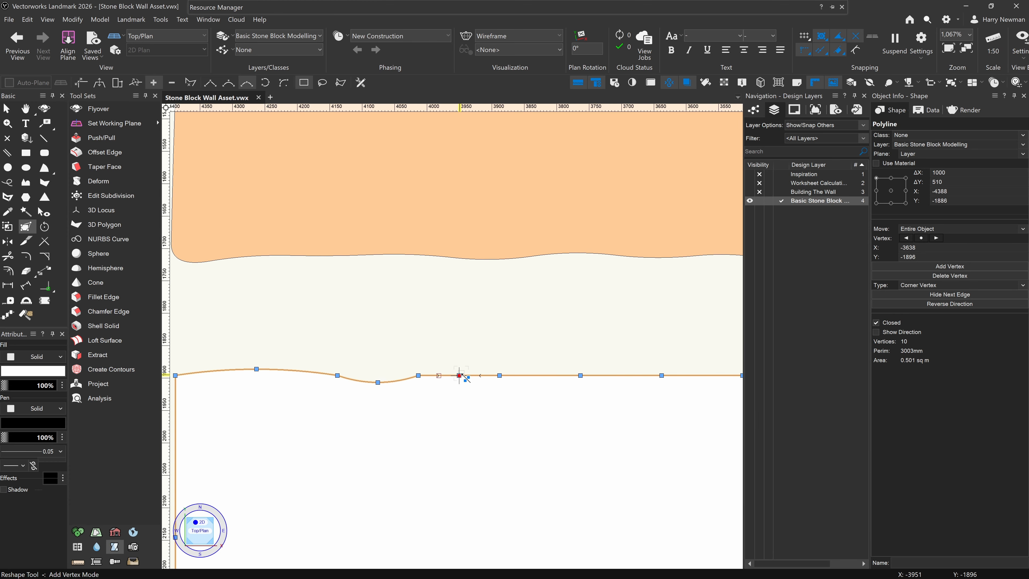
pyautogui.scroll(-2, 385, 367)
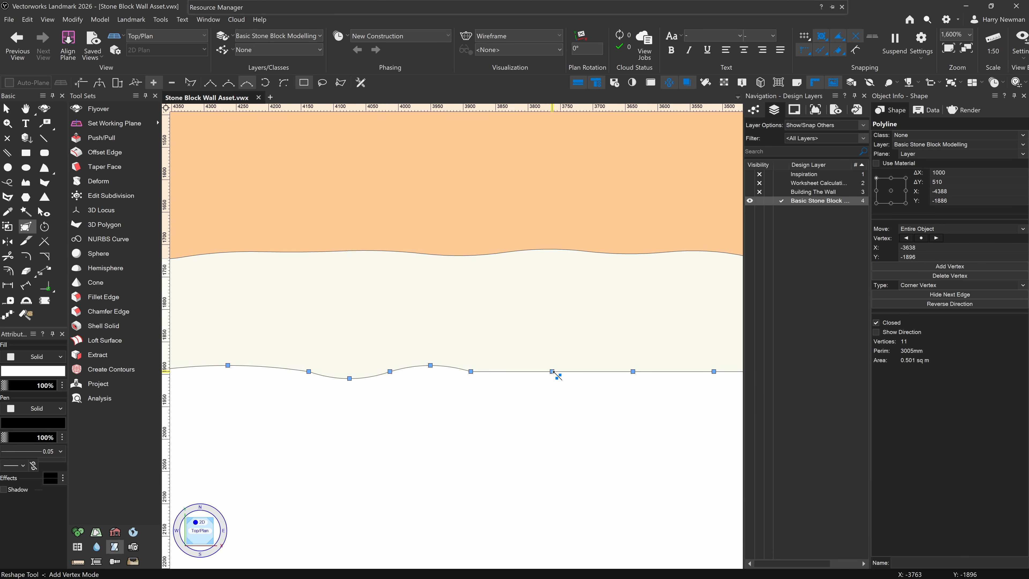
pyautogui.moveTo(552, 372); pyautogui.dragTo(552, 382)
pyautogui.scroll(-2, 503, 324)
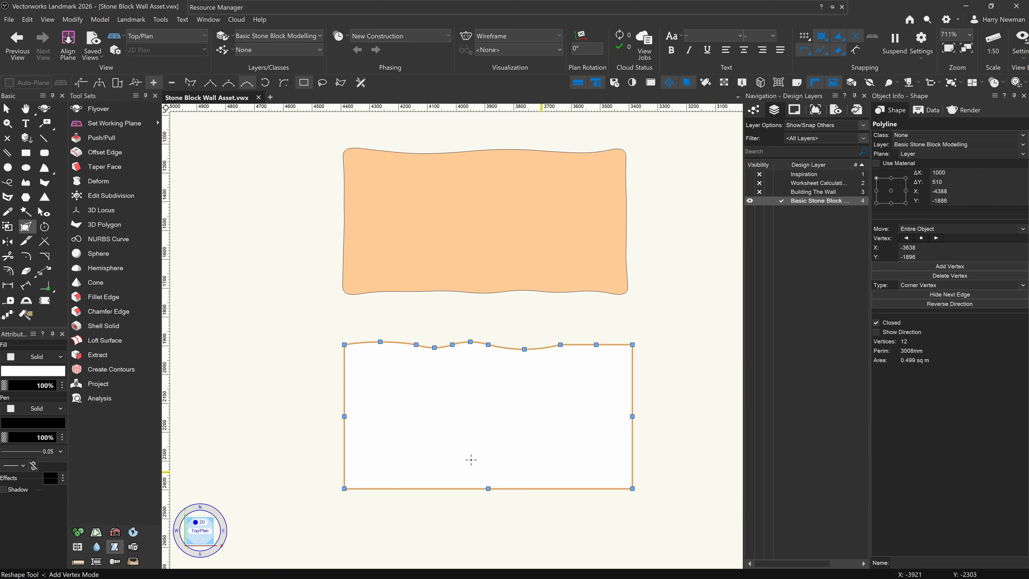
# Delete the partly reshaped practice rectangle below the full block polyline
pyautogui.press('x')
pyautogui.click(482, 187)
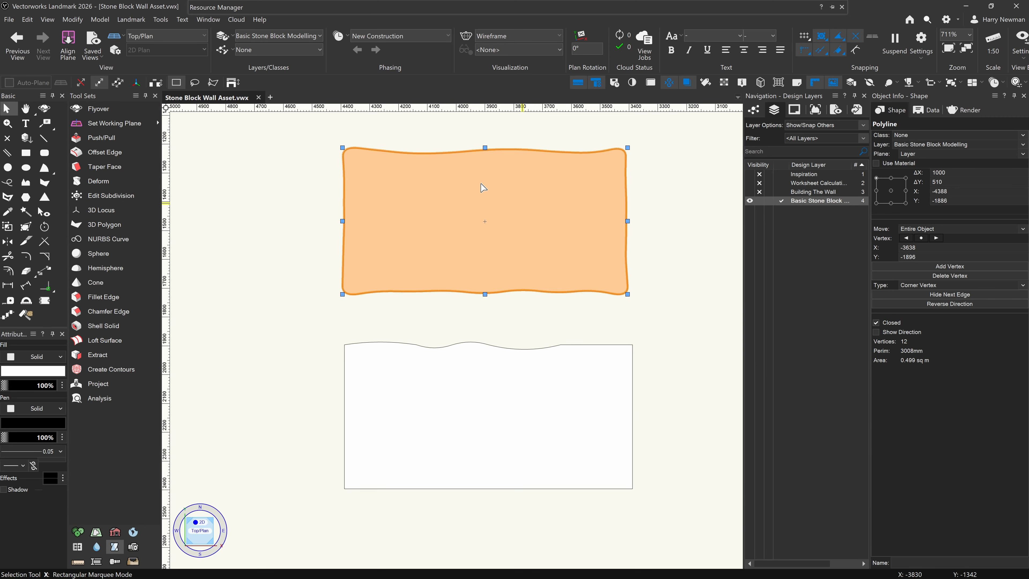
pyautogui.click(437, 355)
pyautogui.press('Delete')
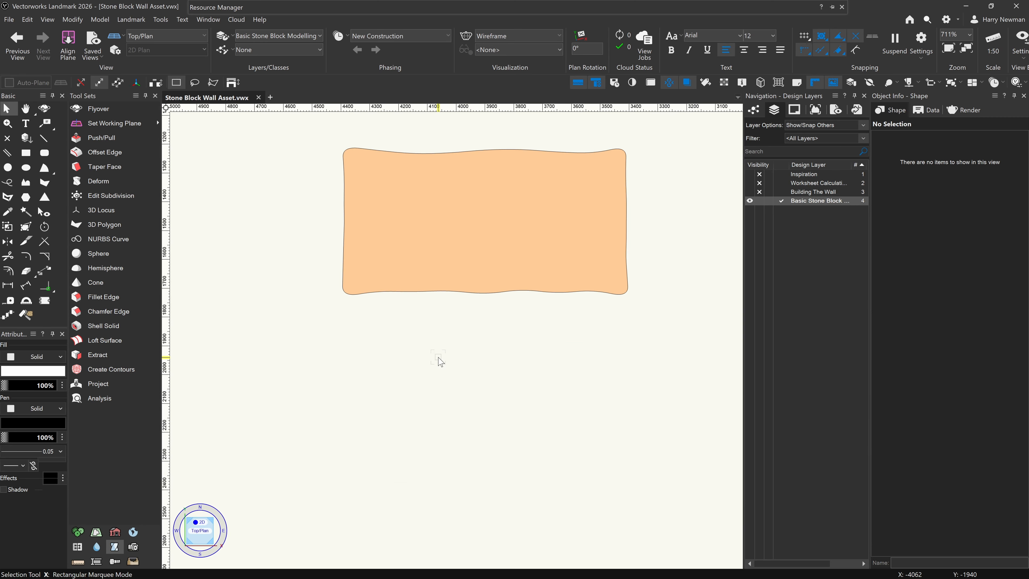
# Extrude the full block polyline upward 500 mm with Push/Pull in an angled 3D view
pyautogui.moveTo(512, 317); pyautogui.dragTo(466, 416, button='middle')
pyautogui.click(443, 310)
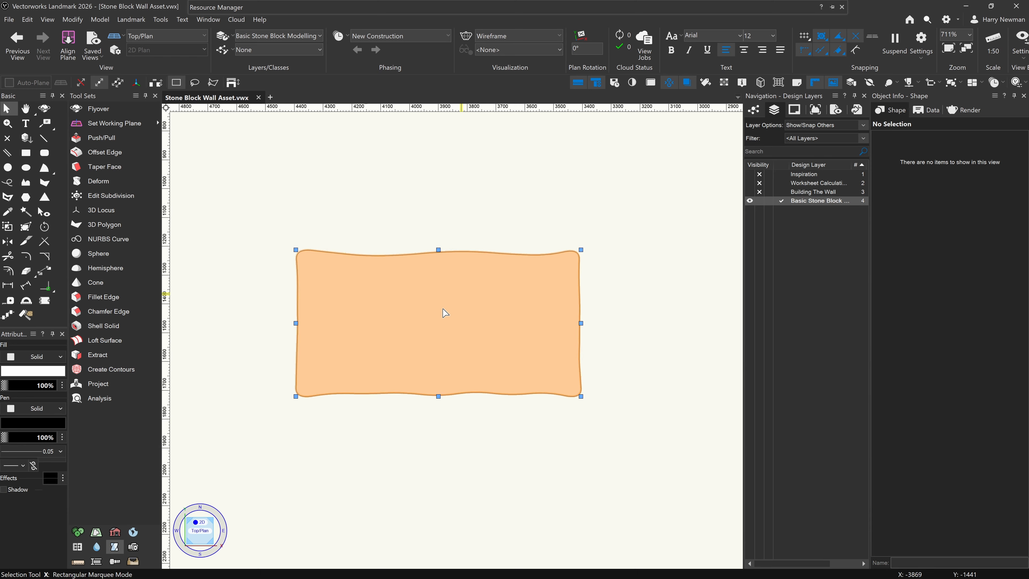
pyautogui.scroll(-2, 439, 306)
pyautogui.click(408, 260)
pyautogui.press('h')
pyautogui.moveTo(410, 257); pyautogui.dragTo(455, 264, button='middle')
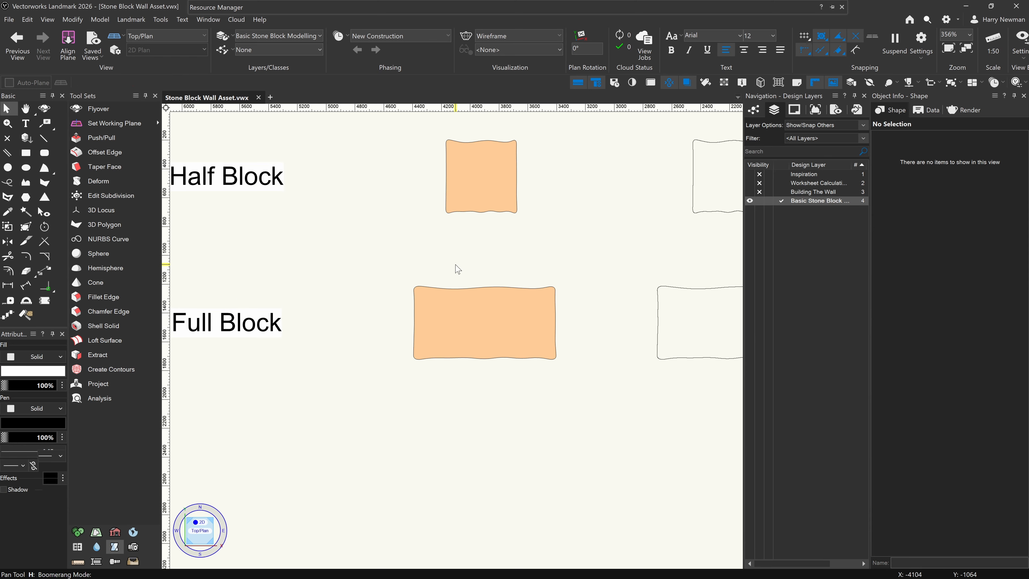
pyautogui.keyDown('ctrl'); pyautogui.moveTo(578, 436); pyautogui.dragTo(491, 353, button='middle'); pyautogui.keyUp('ctrl')
pyautogui.click(487, 349)
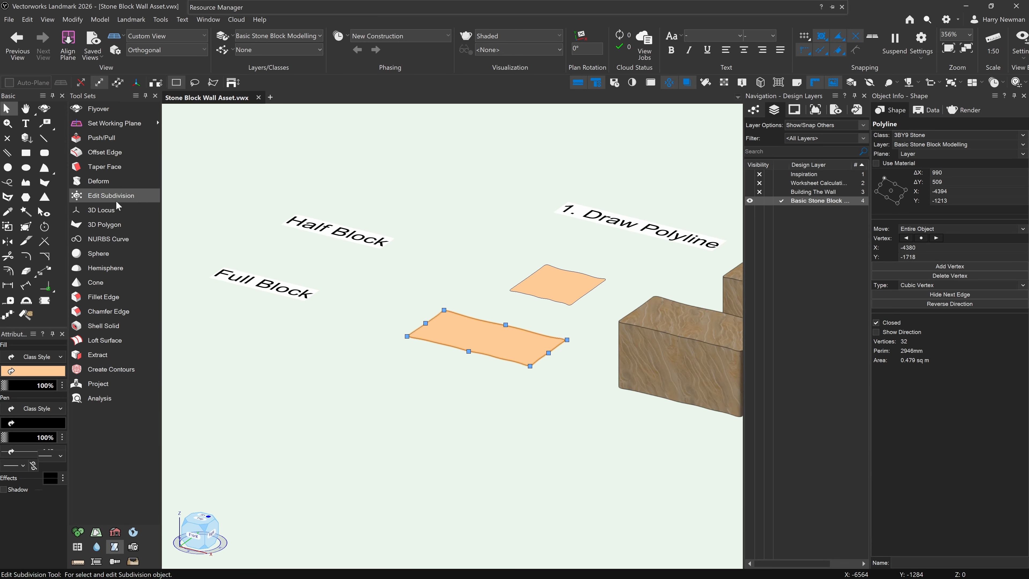
pyautogui.click(116, 140)
pyautogui.click(474, 343)
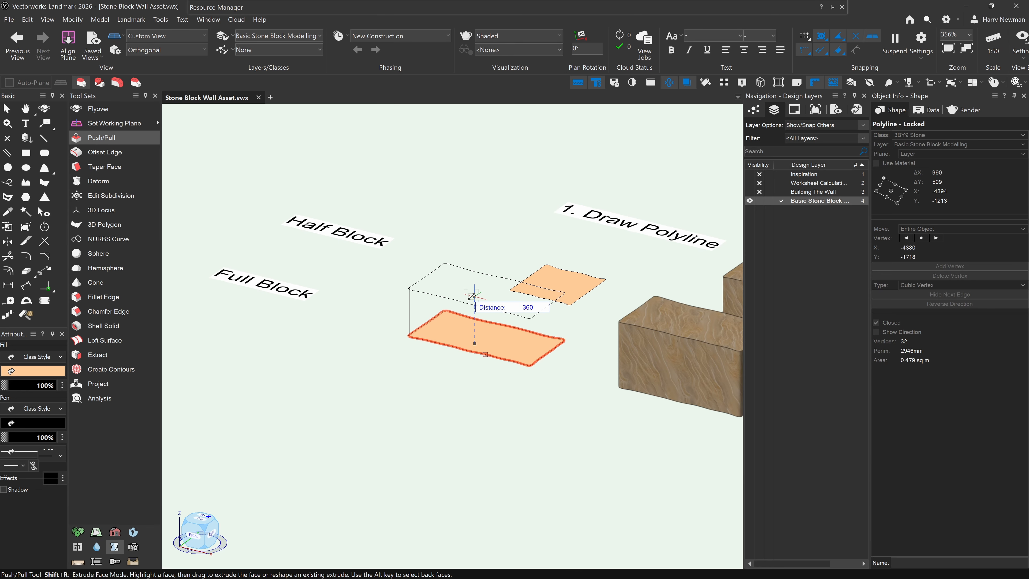
pyautogui.press('Tab')
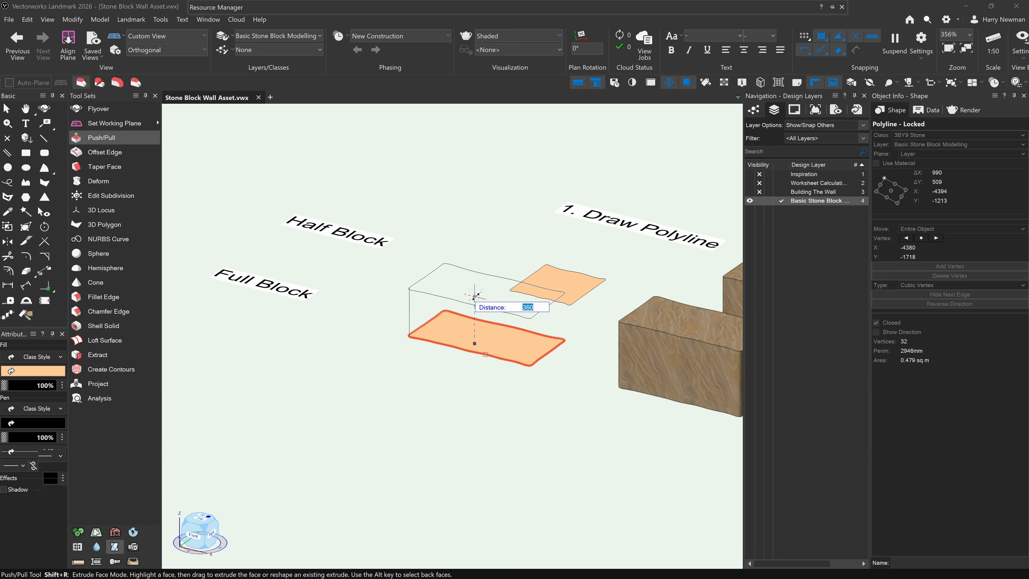
pyautogui.write('500')
pyautogui.press('Return')
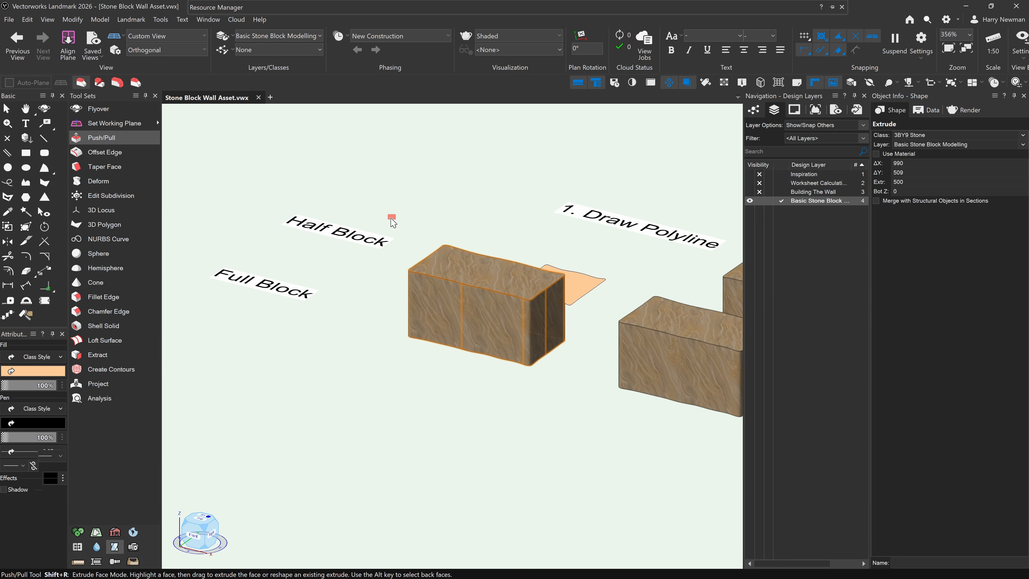
# Undo the extrusion of the full block polyline
pyautogui.scroll(-2, 432, 287)
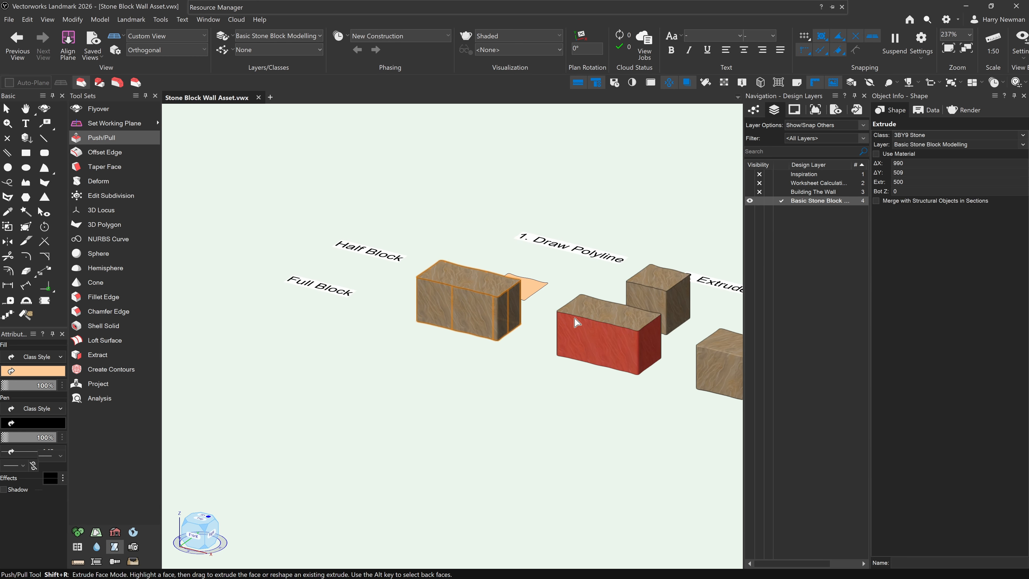
pyautogui.press('x')
pyautogui.hotkey('ctrl', 'z')
pyautogui.hotkey('ctrl', 'z')
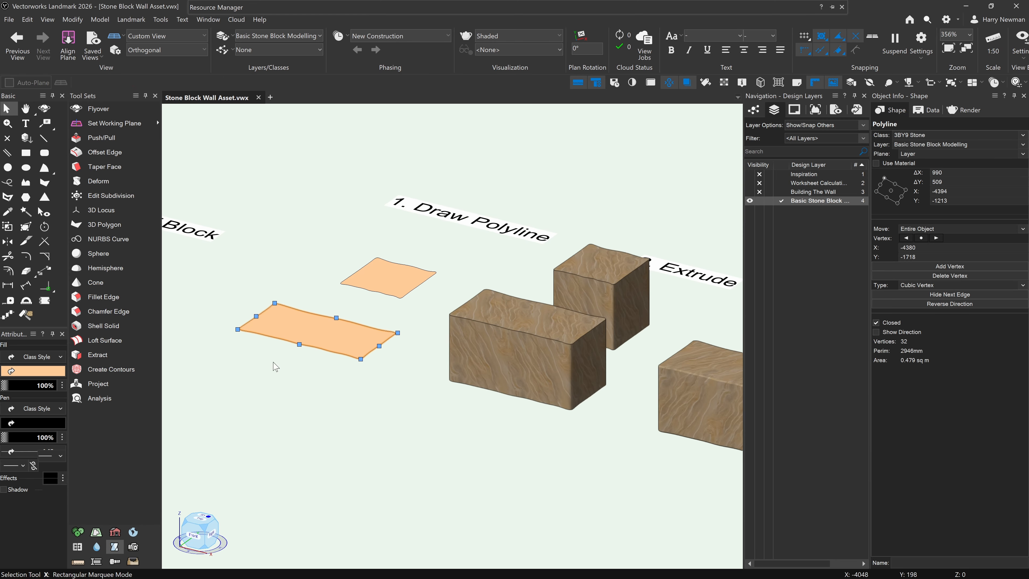
# Examine the properties of the full block in the Extrude and Fillet Edges stages of the 3D examples
pyautogui.press('h')
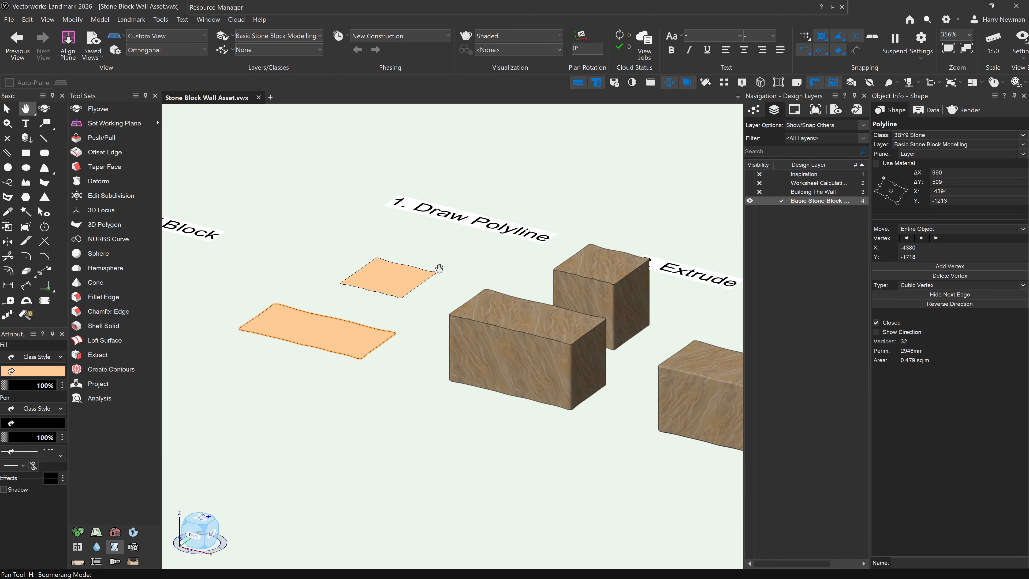
pyautogui.moveTo(439, 268); pyautogui.dragTo(374, 273, button='middle')
pyautogui.click(501, 333)
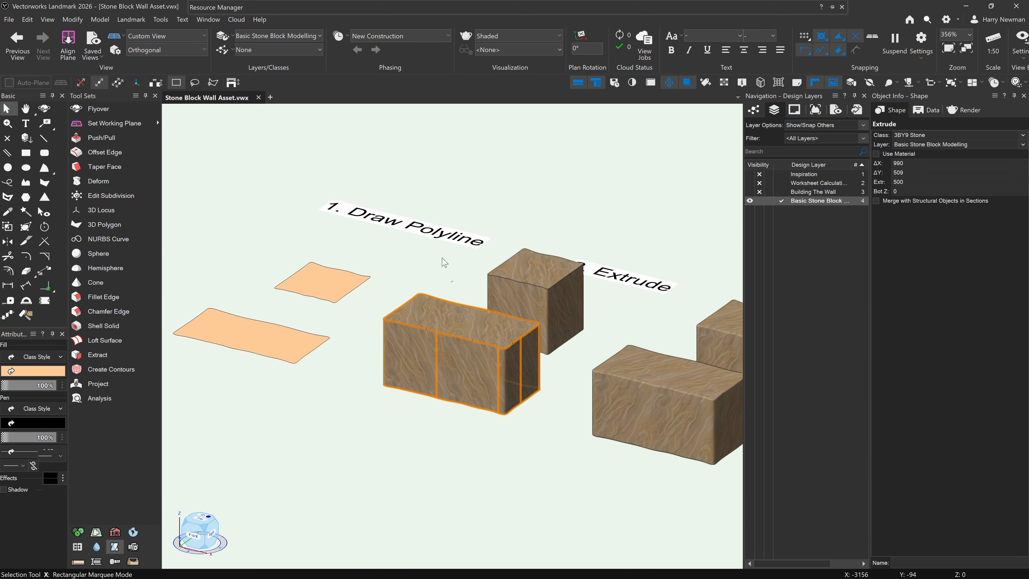
pyautogui.moveTo(444, 262)
pyautogui.keyDown('ctrl'); pyautogui.mouseDown(button='middle')
pyautogui.moveTo(469, 301)
pyautogui.moveTo(435, 270)
pyautogui.mouseUp(button='middle'); pyautogui.keyUp('ctrl')
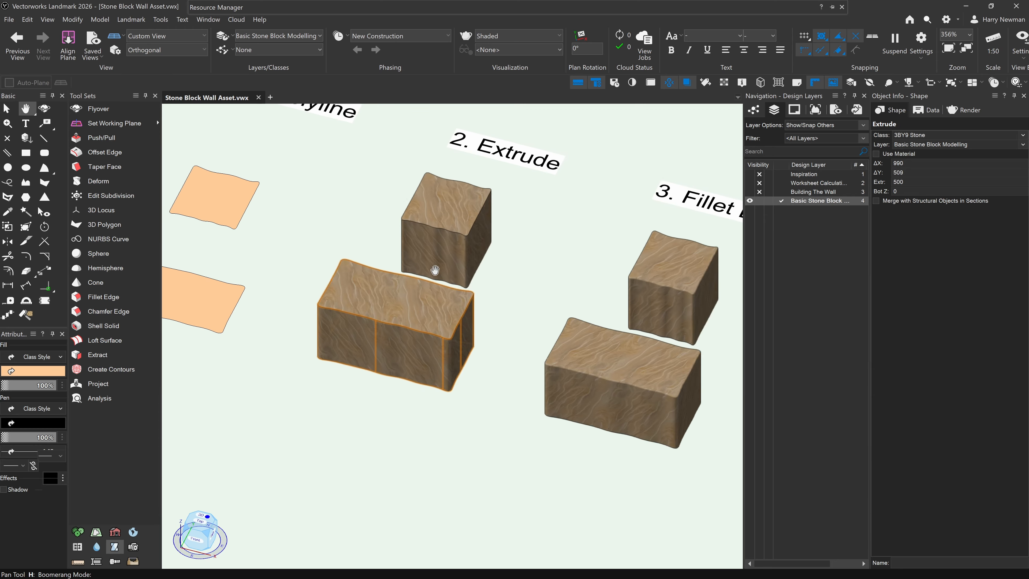
pyautogui.moveTo(434, 270); pyautogui.dragTo(406, 265)
pyautogui.click(503, 340)
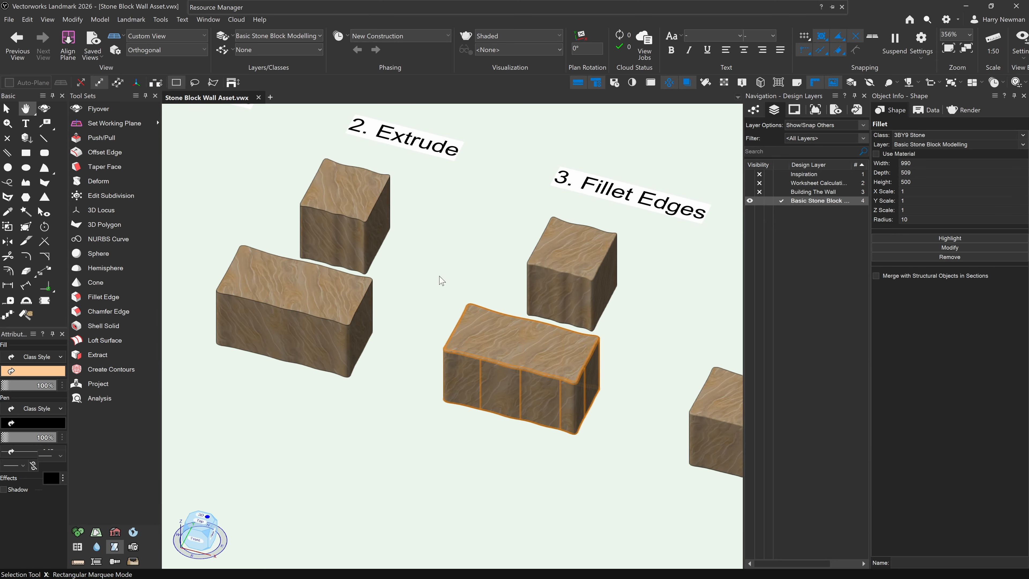
pyautogui.moveTo(441, 279); pyautogui.dragTo(526, 300, button='middle')
# Fillet all edges of the extruded full block with a constant 10 mm radius, using the Select All Edges option
pyautogui.click(380, 321)
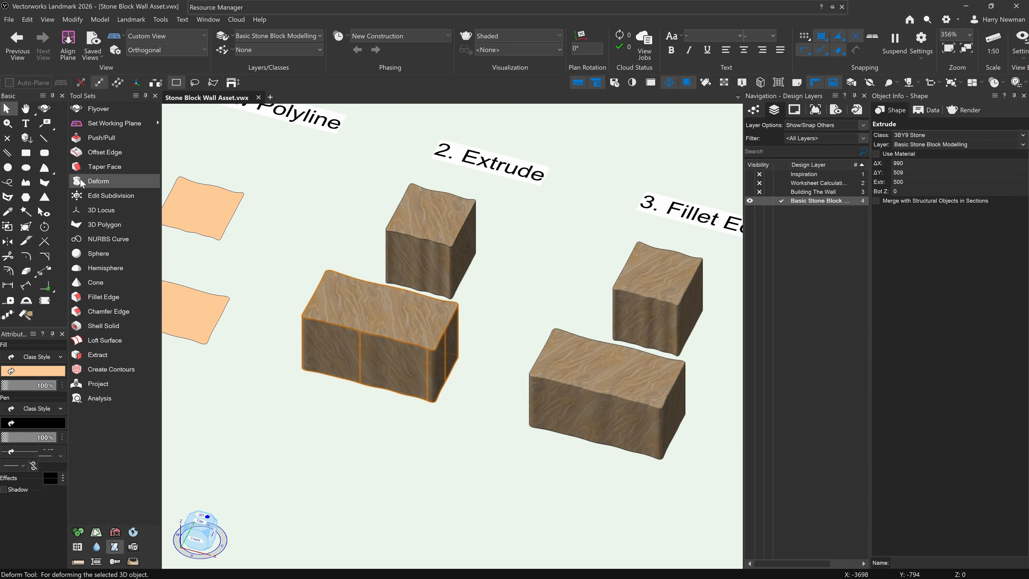
pyautogui.click(99, 298)
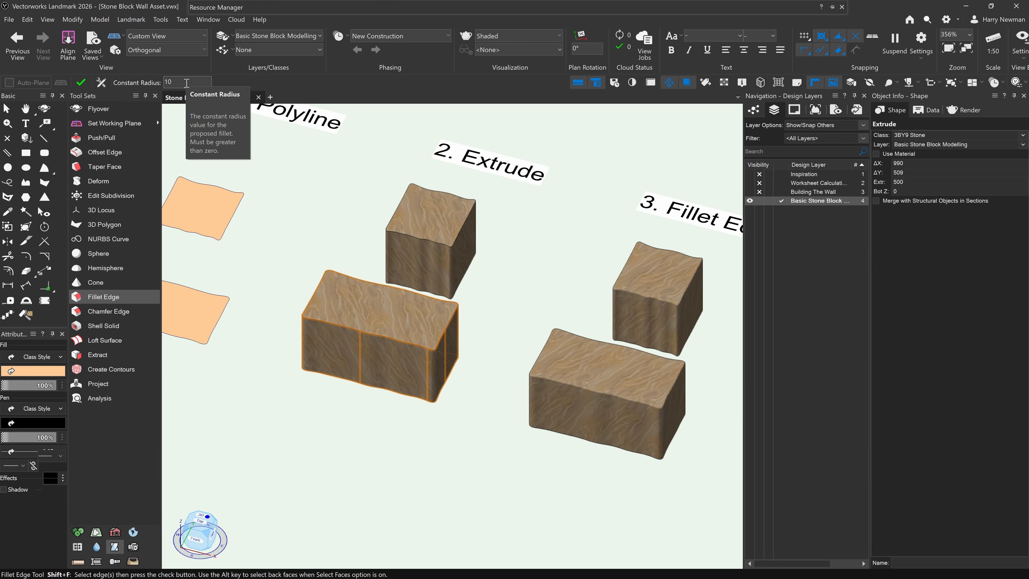
pyautogui.click(102, 81)
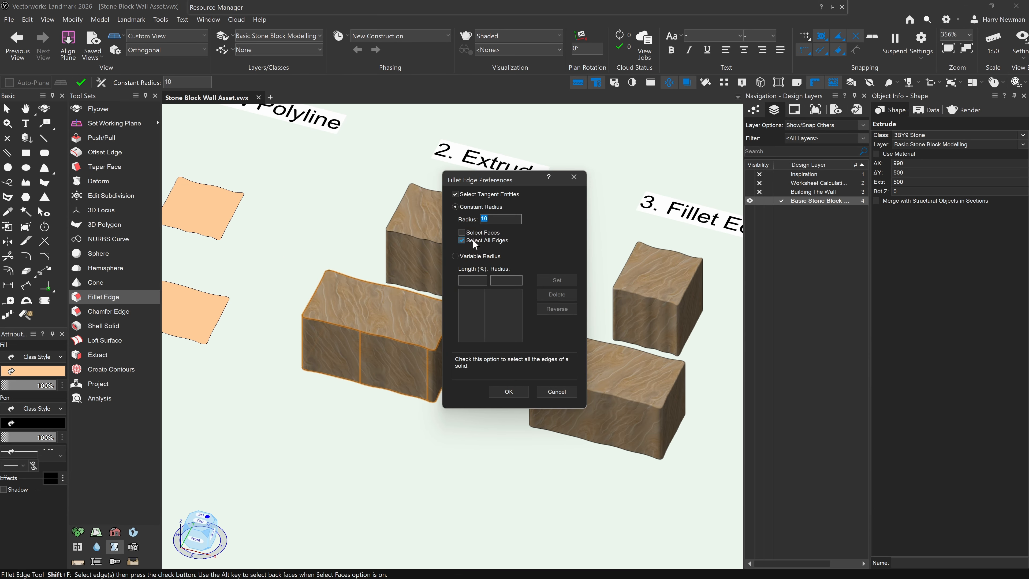
pyautogui.click(506, 389)
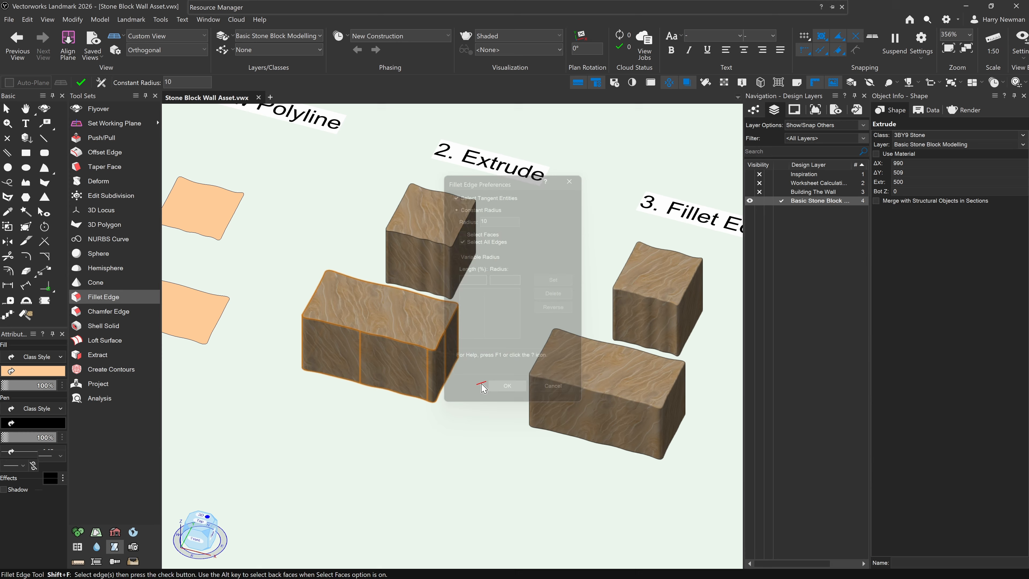
pyautogui.click(385, 340)
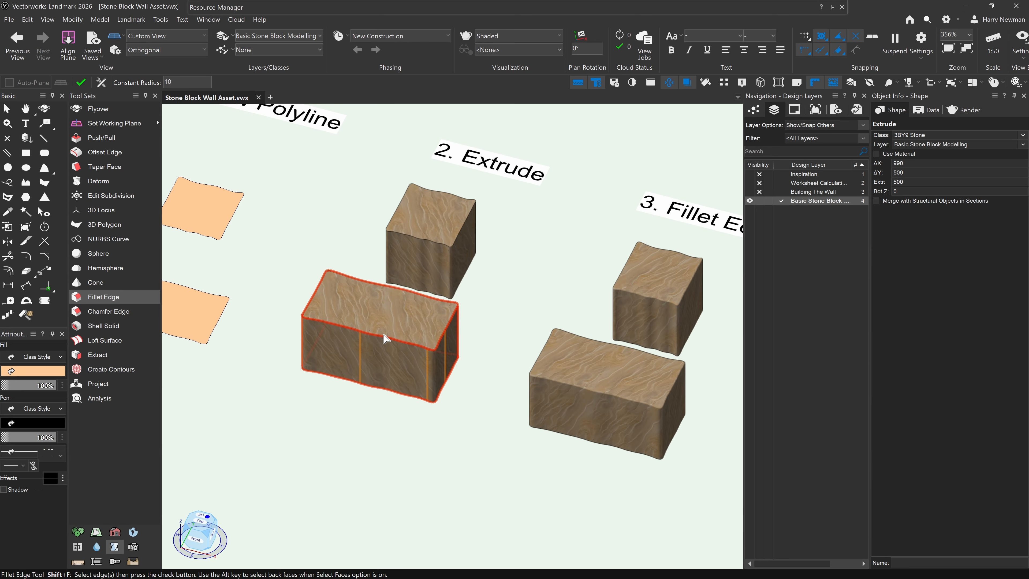
pyautogui.click(81, 82)
pyautogui.press('x')
pyautogui.scroll(2, 363, 332)
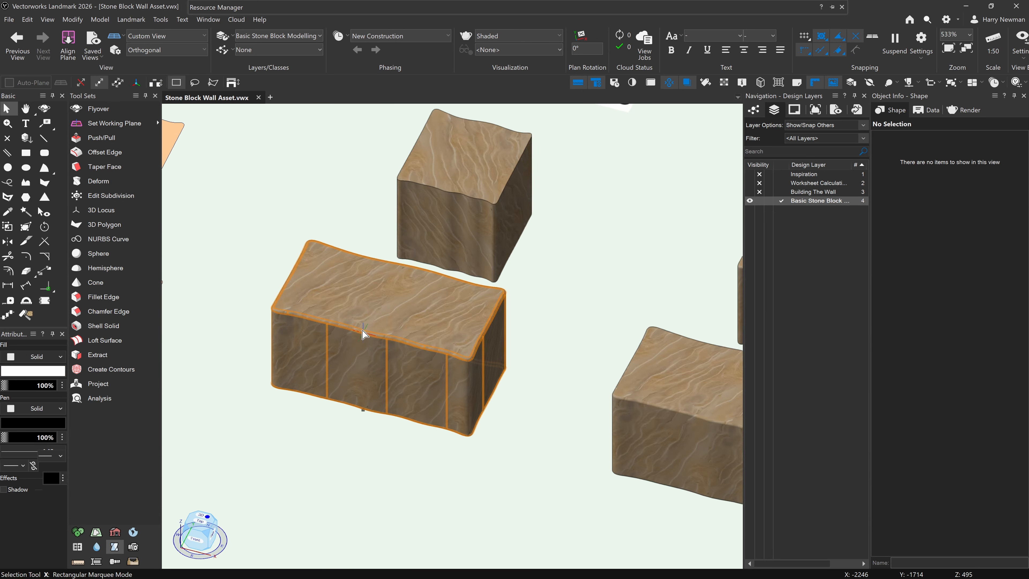
pyautogui.scroll(3, 363, 331)
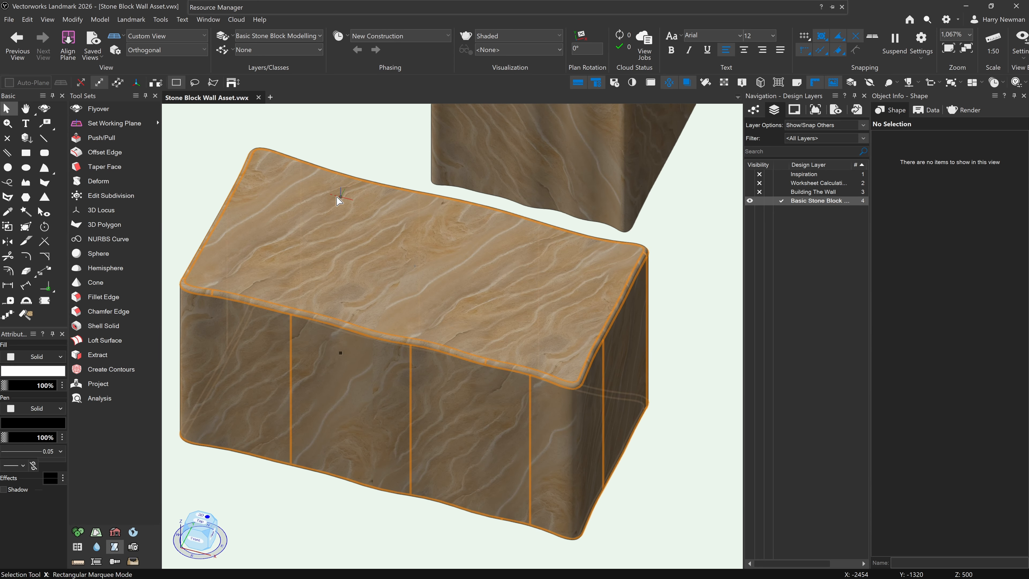
# Undo the edge fillet on the extruded full block
pyautogui.hotkey('ctrl', 'z')
pyautogui.click(392, 376)
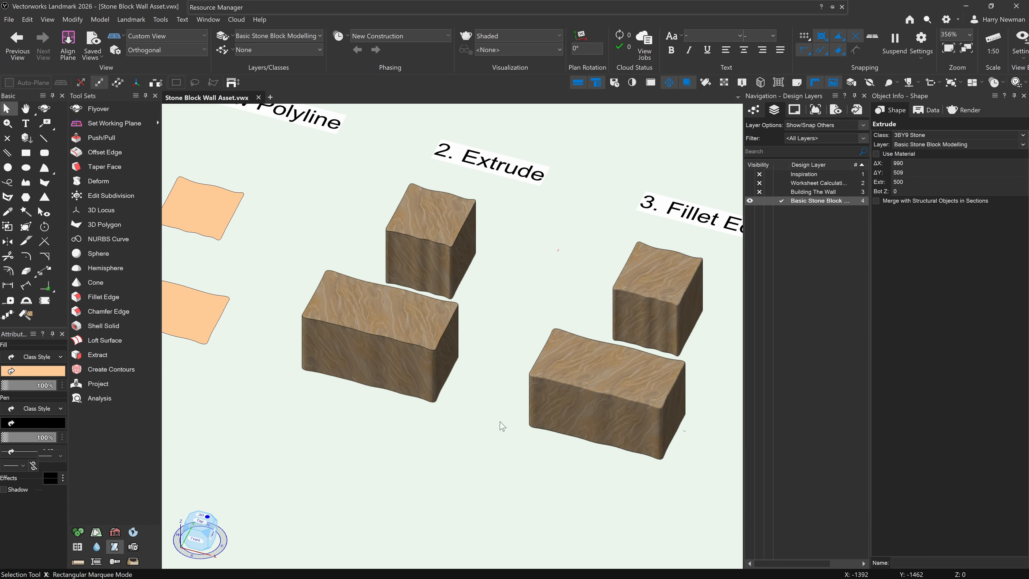
# Examine the properties of the filleted full block and of the finished Full Stone Block symbol
pyautogui.moveTo(500, 425); pyautogui.dragTo(349, 368, button='middle')
pyautogui.press('x')
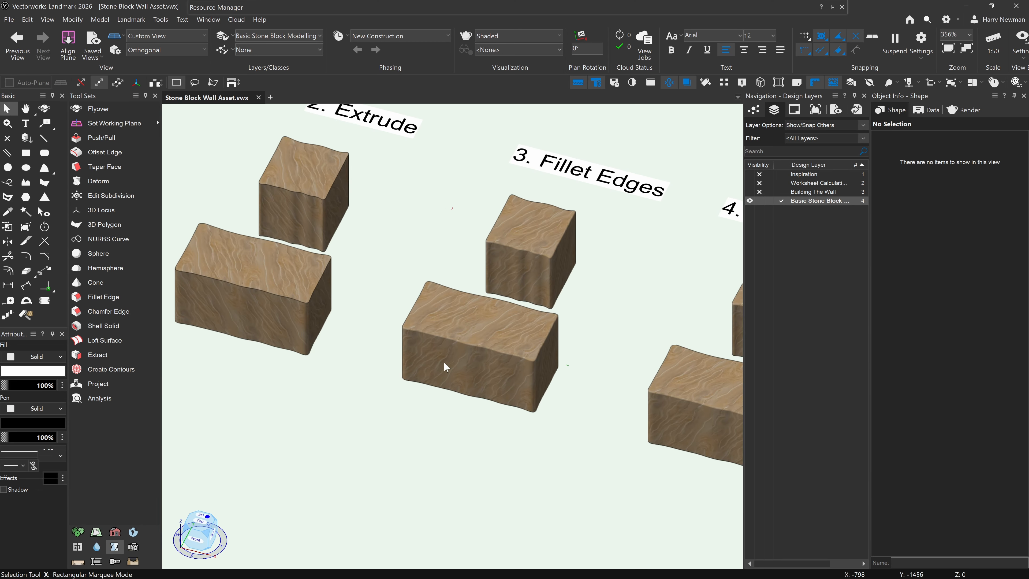
pyautogui.moveTo(431, 396); pyautogui.dragTo(335, 373, button='middle')
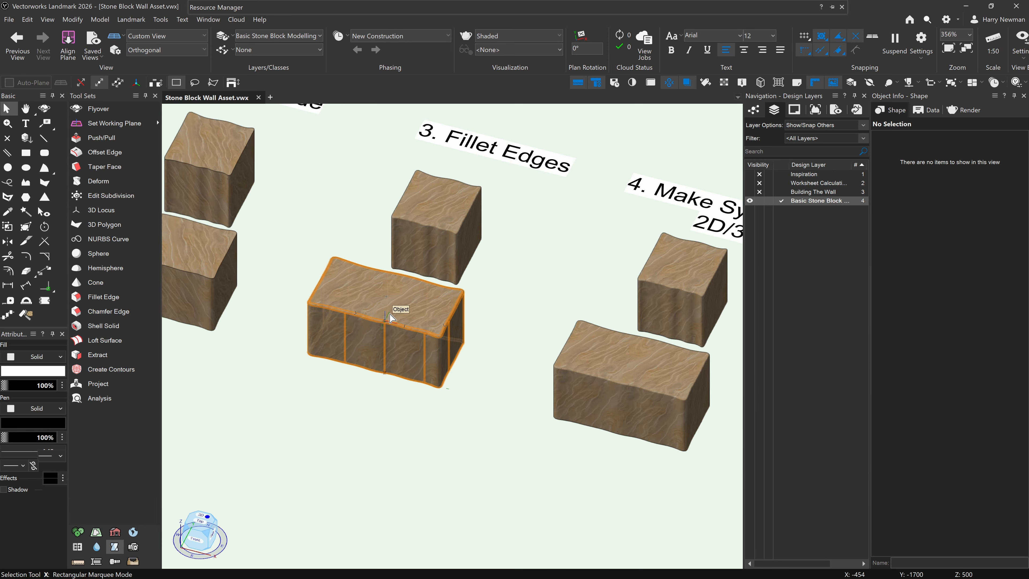
pyautogui.click(360, 337)
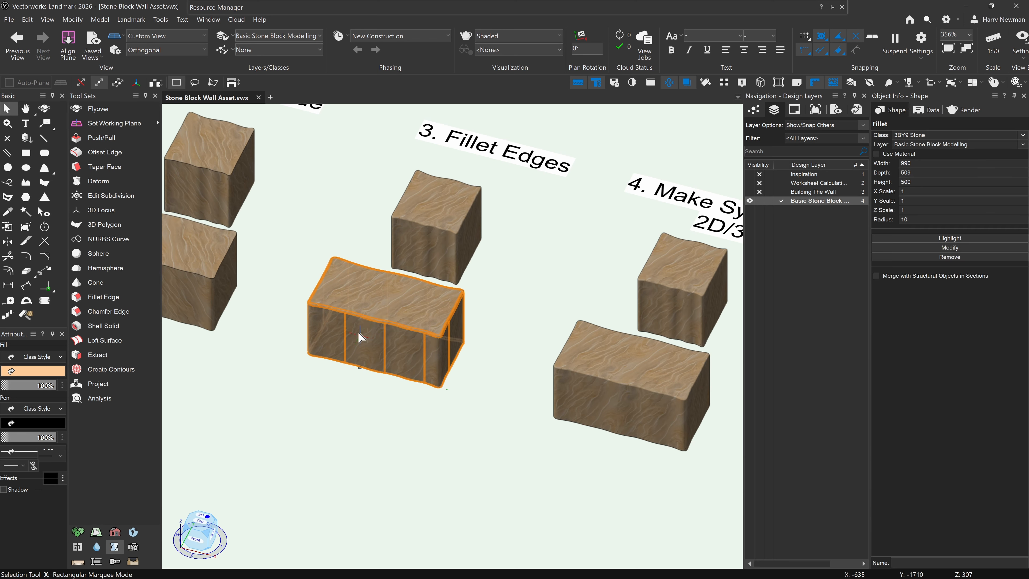
pyautogui.moveTo(525, 392); pyautogui.dragTo(399, 349, button='middle')
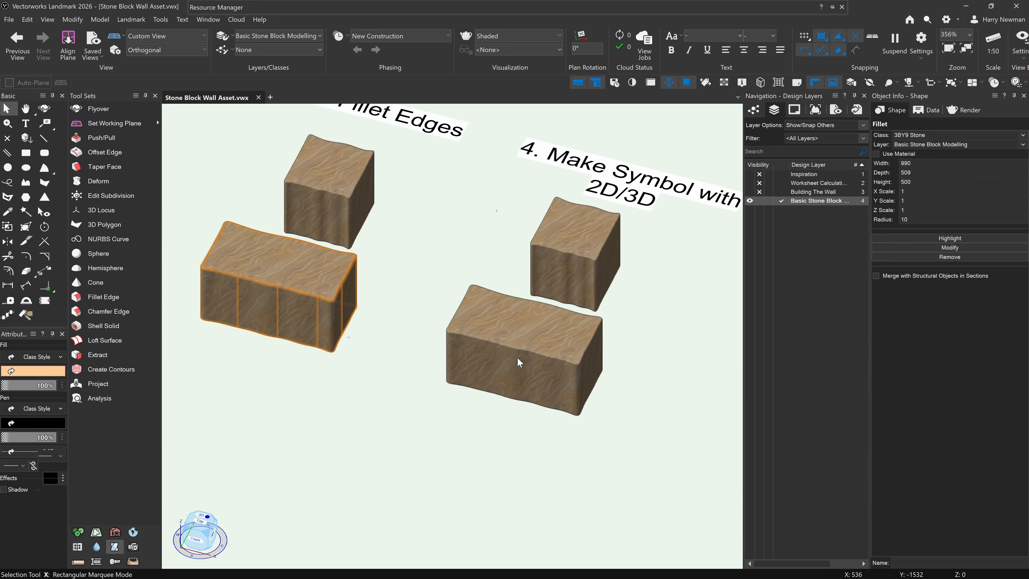
pyautogui.click(522, 329)
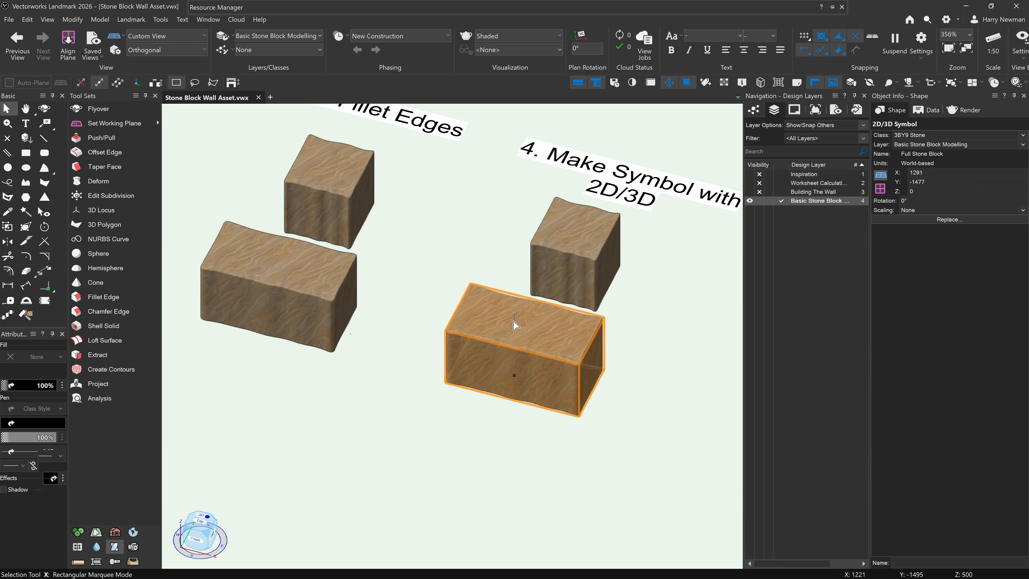
# Show the Full Stone Block symbol in Top/Plan view and try moving it around by its 2D rectangle
pyautogui.hotkey('ctrl', '5')
pyautogui.click(565, 296)
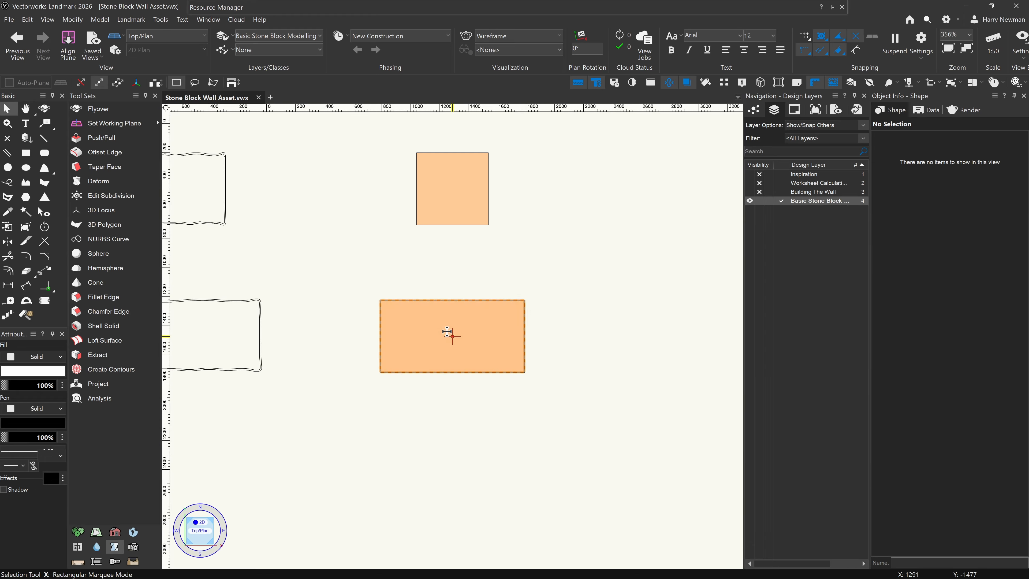
pyautogui.moveTo(448, 332); pyautogui.dragTo(615, 401)
pyautogui.moveTo(499, 374); pyautogui.dragTo(408, 330)
pyautogui.moveTo(460, 350); pyautogui.dragTo(544, 384)
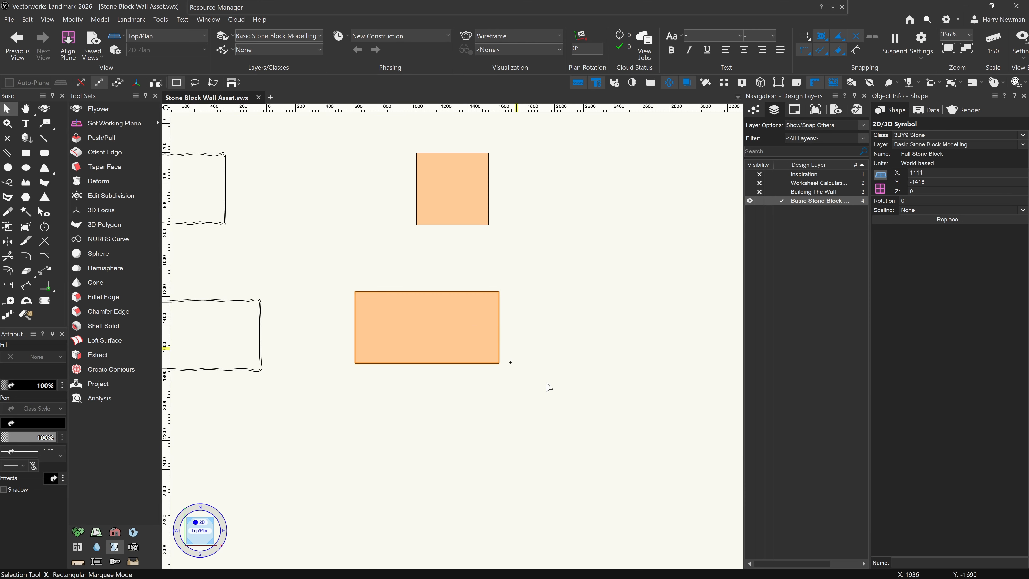
# Undo the trial moves of the Full Stone Block symbol and view it in 3D
pyautogui.hotkey('ctrl', 'z')
pyautogui.hotkey('ctrl', 'z')
pyautogui.hotkey('ctrl', 'z')
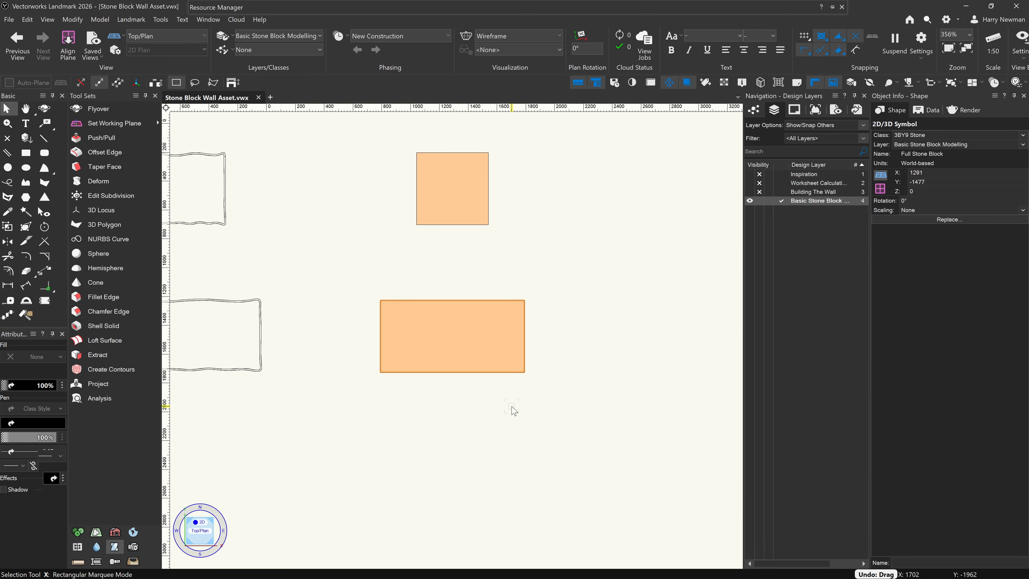
pyautogui.moveTo(511, 406)
pyautogui.keyDown('ctrl'); pyautogui.mouseDown(button='middle')
pyautogui.moveTo(470, 390)
pyautogui.moveTo(432, 326)
pyautogui.mouseUp(button='middle'); pyautogui.keyUp('ctrl')
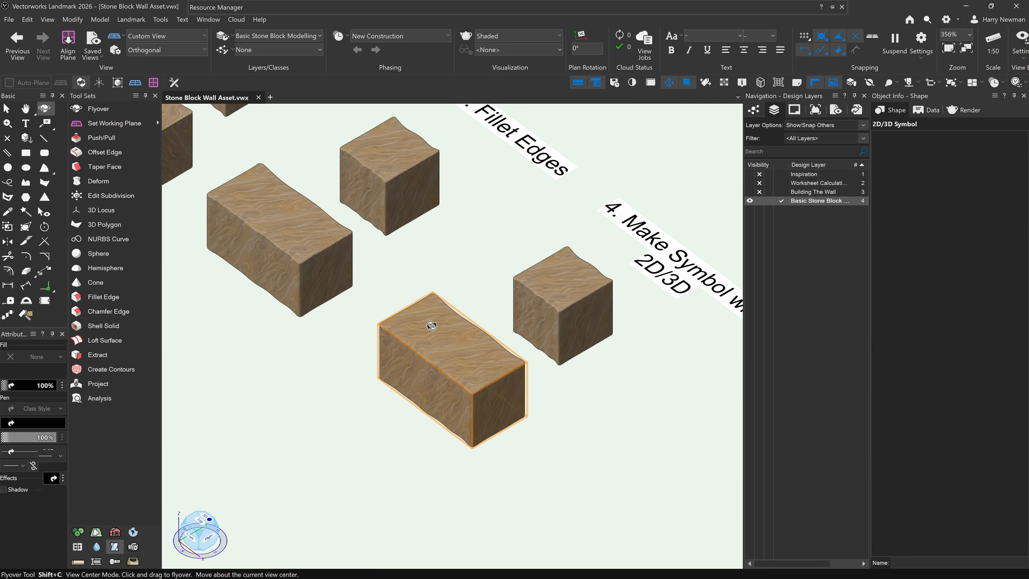
# Draw a 1000 × 500 mm rectangle over the full block symbol's outline in Top/Plan view
pyautogui.hotkey('ctrl', '5')
pyautogui.moveTo(372, 376); pyautogui.dragTo(596, 376, button='middle')
pyautogui.press('4')
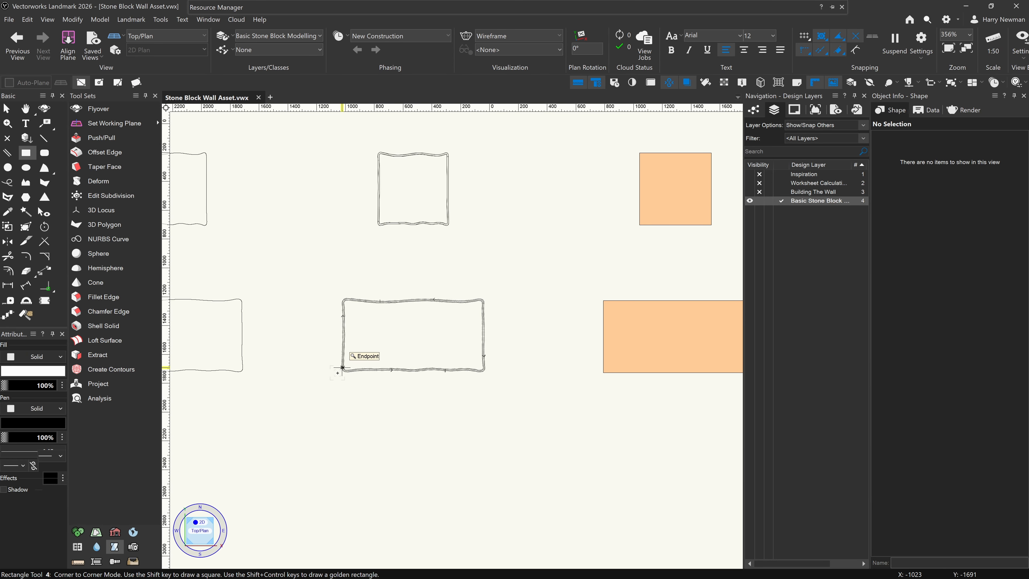
pyautogui.moveTo(586, 278); pyautogui.dragTo(479, 283, button='middle')
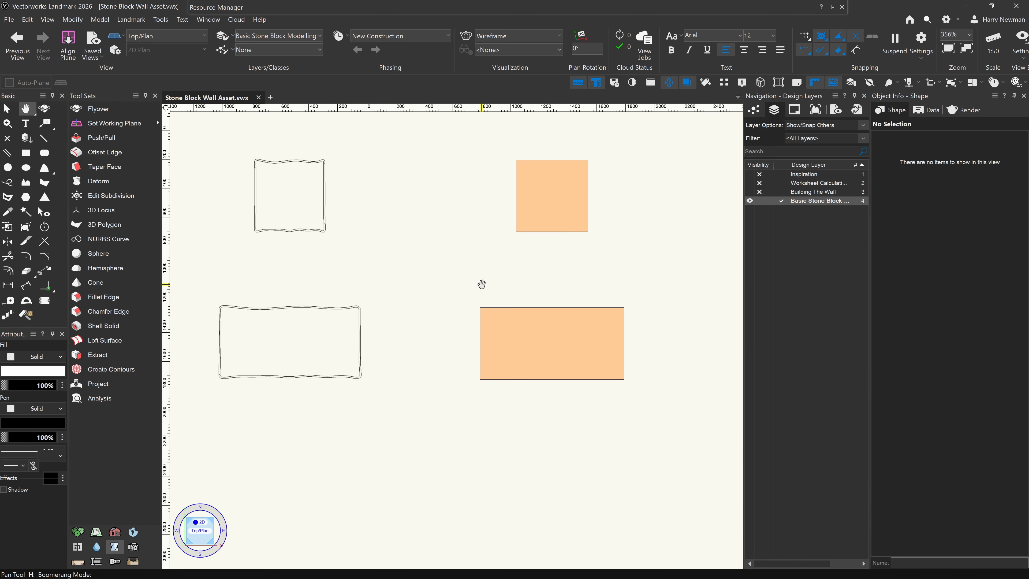
pyautogui.click(480, 308)
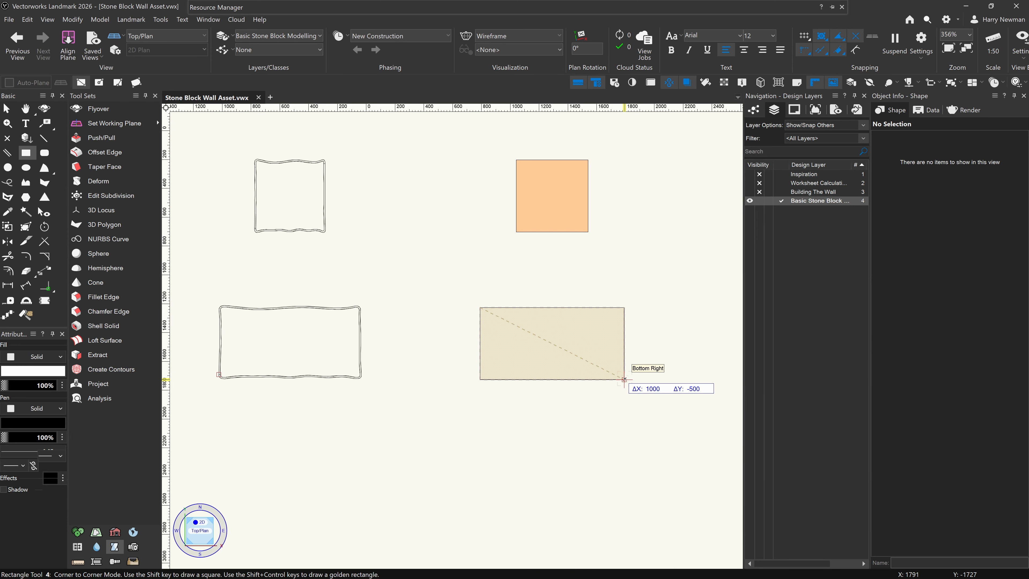
pyautogui.click(624, 379)
# Move the new rectangle onto the filleted full block so it covers the wavy outline
pyautogui.press('x')
pyautogui.moveTo(551, 343); pyautogui.dragTo(289, 342)
pyautogui.moveTo(292, 281); pyautogui.dragTo(411, 285, button='middle')
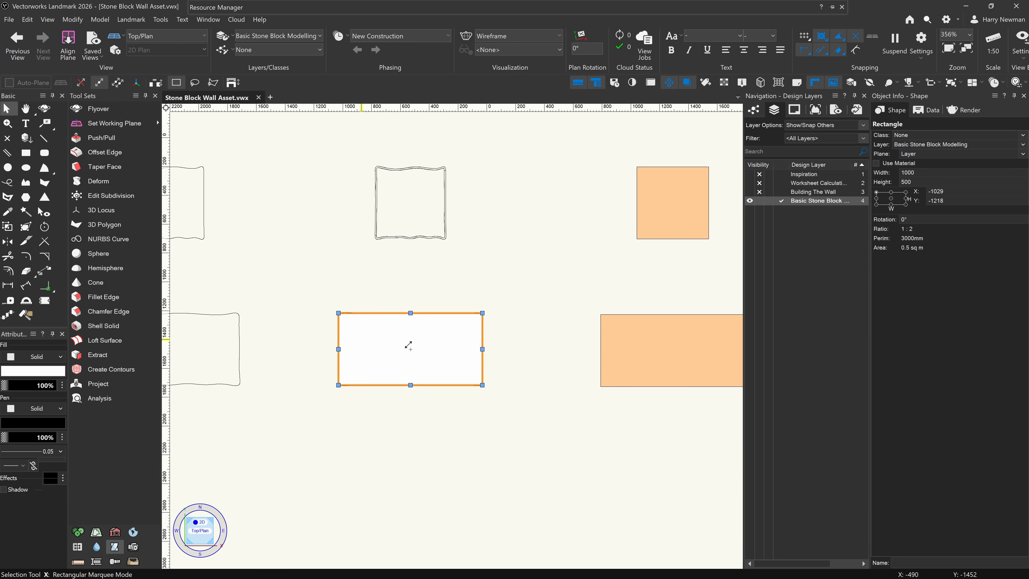
pyautogui.scroll(2, 373, 317)
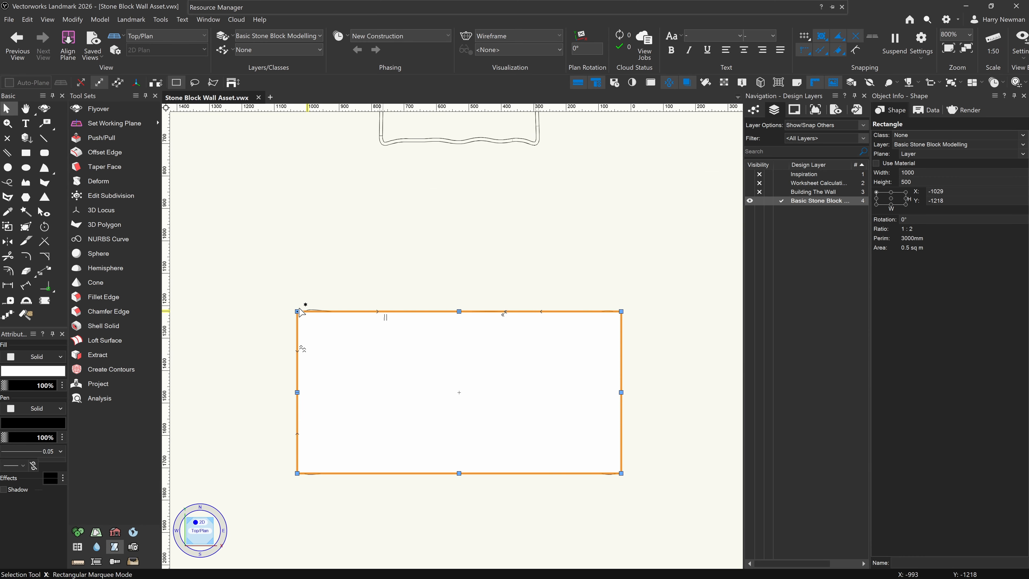
pyautogui.scroll(-1, 302, 309)
pyautogui.scroll(-1, 367, 304)
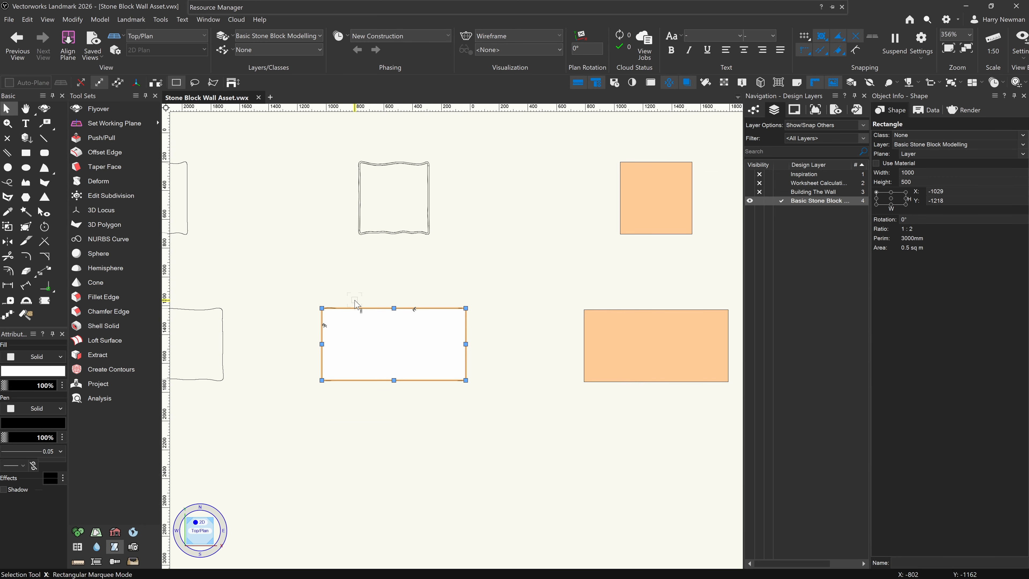
# Create a world-based symbol from the rectangle and filleted full block, left in place, with its insertion point at the rectangle's centre
pyautogui.moveTo(283, 276); pyautogui.dragTo(501, 409)
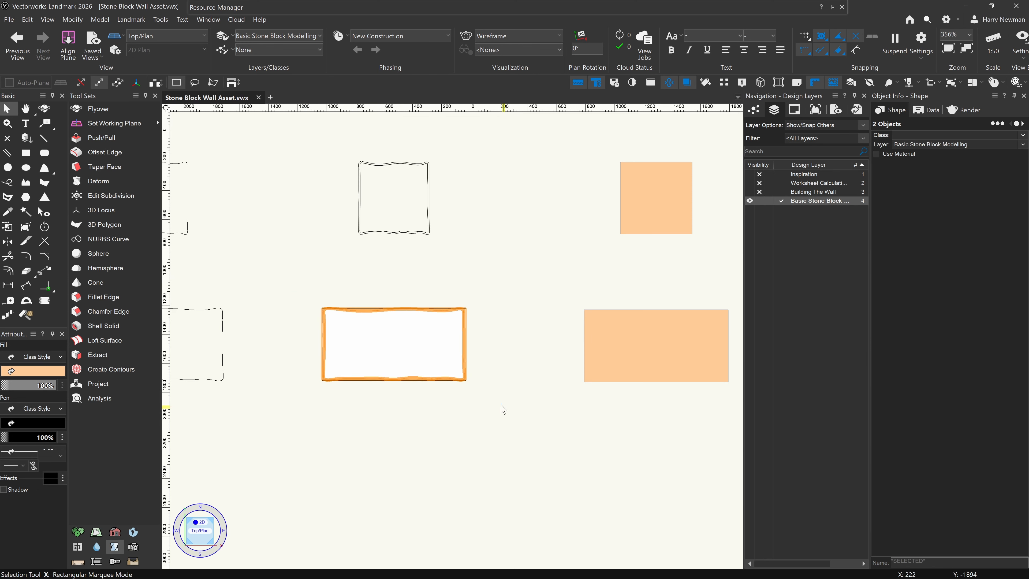
pyautogui.moveTo(483, 425)
pyautogui.mouseDown()
pyautogui.moveTo(443, 344)
pyautogui.moveTo(405, 365)
pyautogui.moveTo(406, 376)
pyautogui.mouseUp()
pyautogui.press('x')
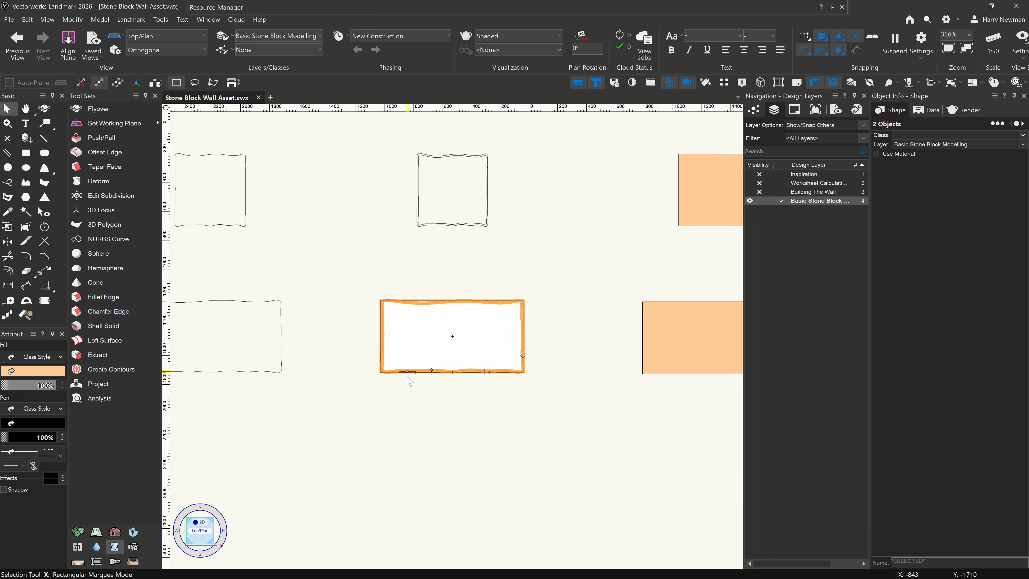
pyautogui.press('F5')
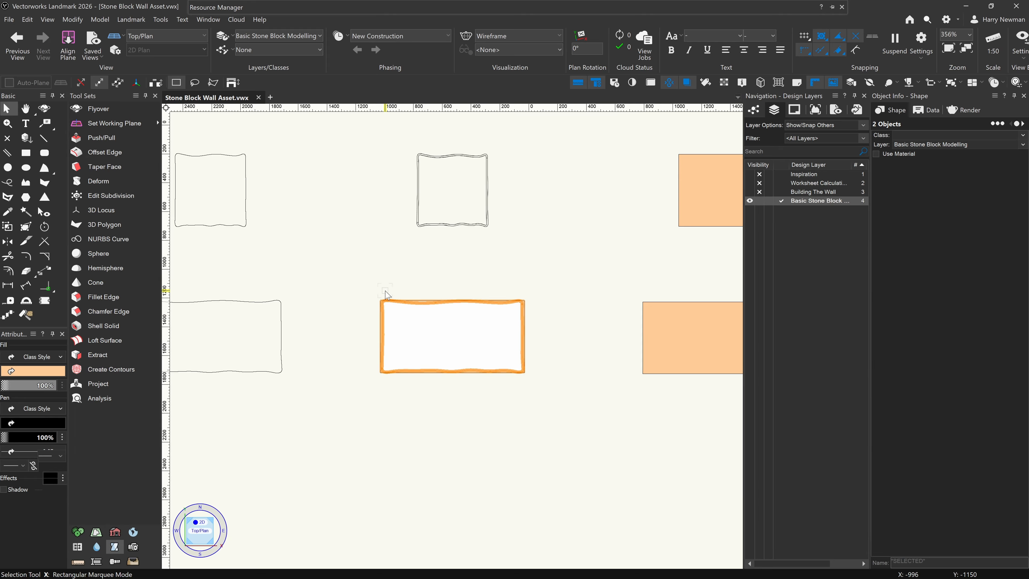
pyautogui.hotkey('ctrl', 'shift', 'alt', 'm')
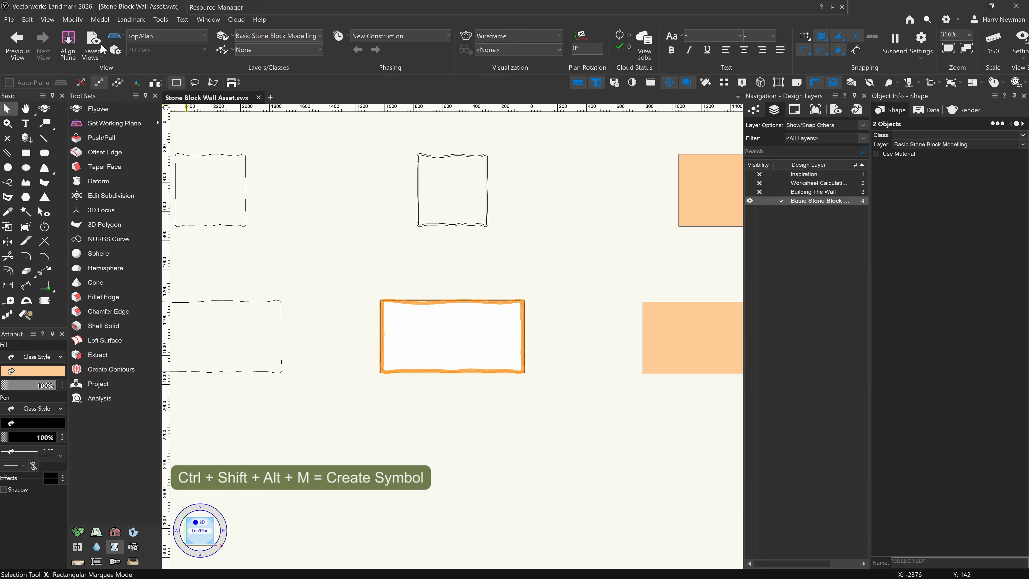
pyautogui.click(73, 19)
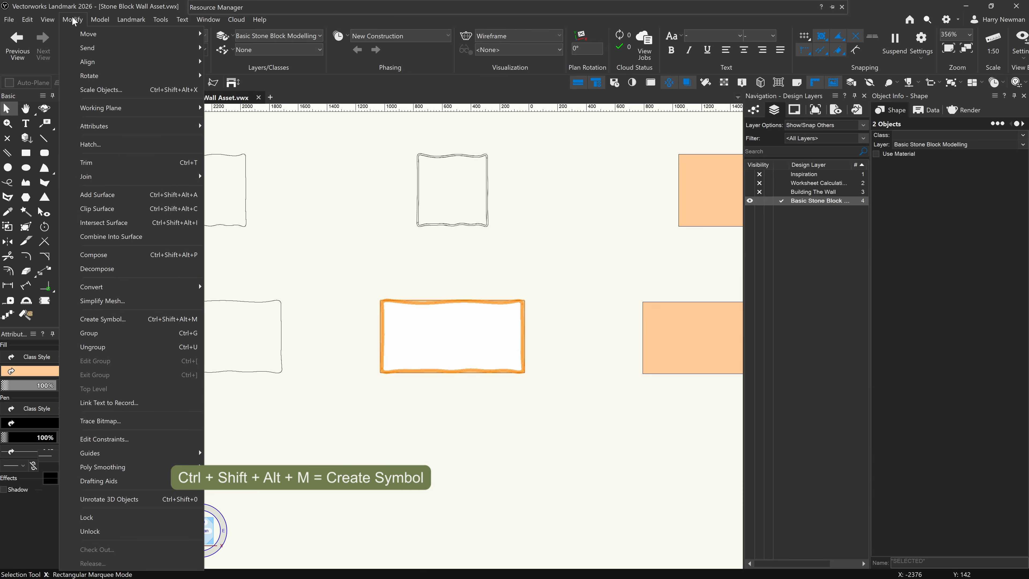
pyautogui.click(110, 318)
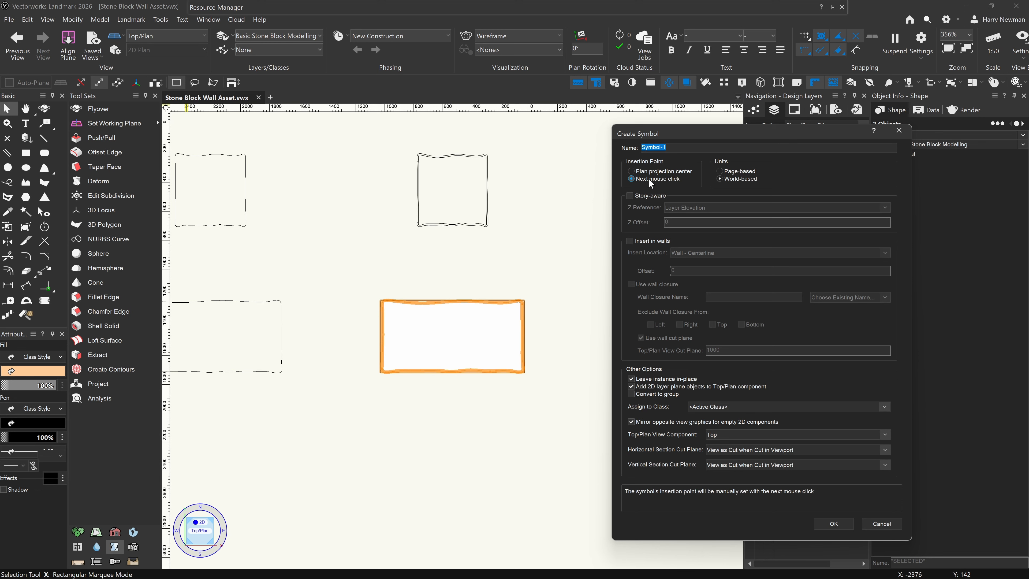
pyautogui.click(834, 524)
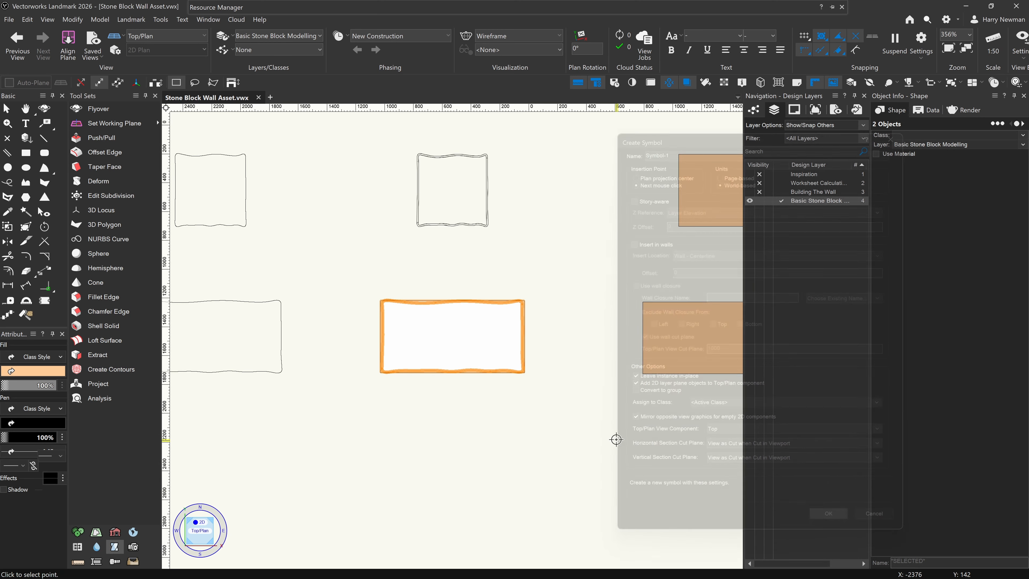
pyautogui.click(452, 337)
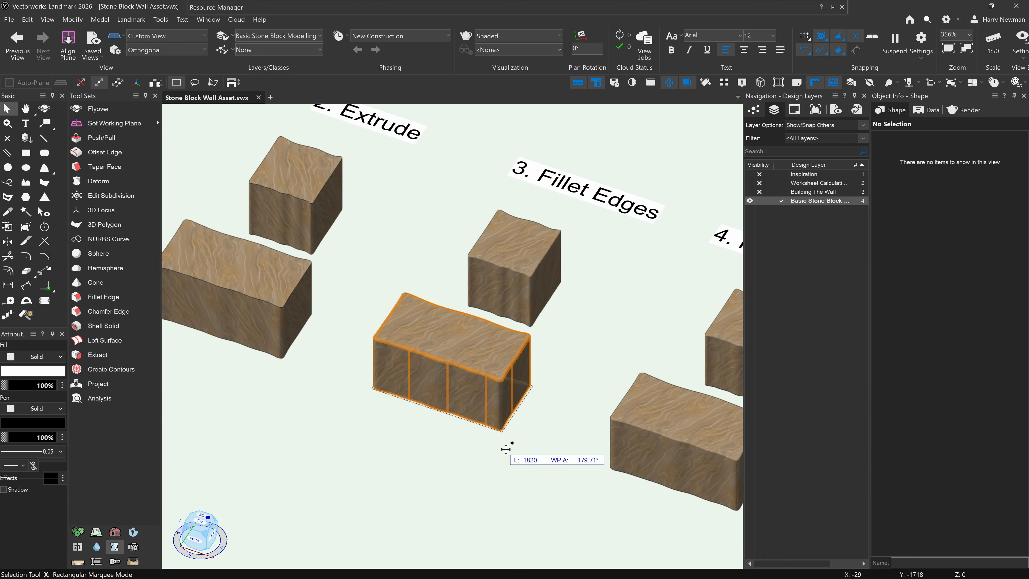
# Inspect the rectangle around the full block's base and select the Full Stone Block symbol under the stage 4 heading
pyautogui.scroll(10, 507, 444)
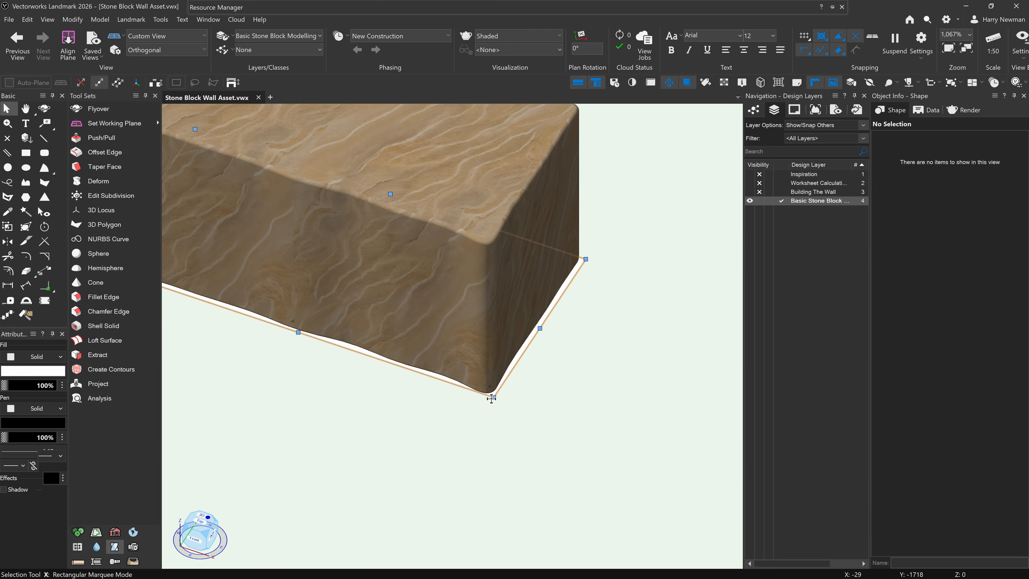
pyautogui.scroll(-6, 491, 398)
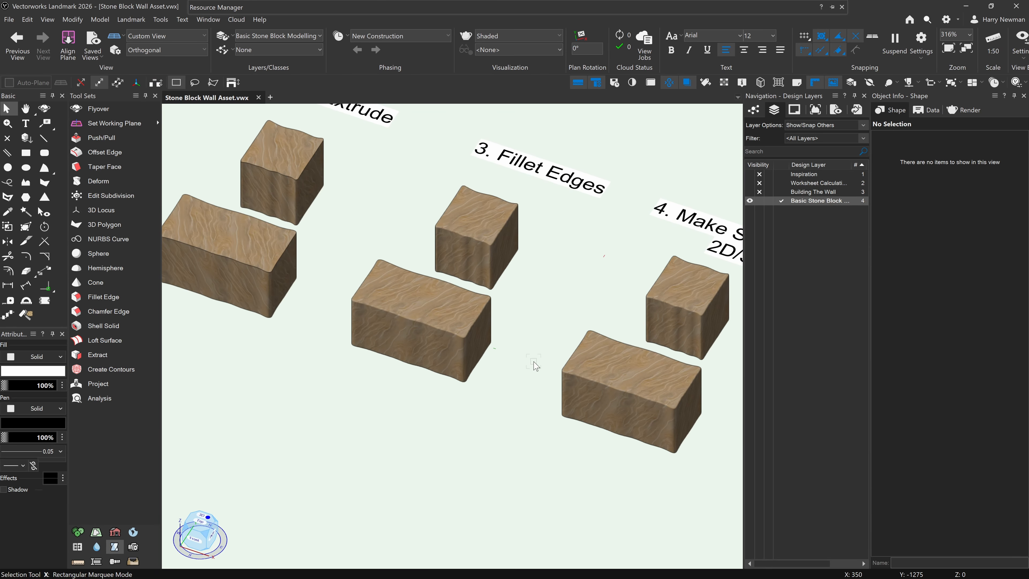
pyautogui.scroll(-2, 536, 366)
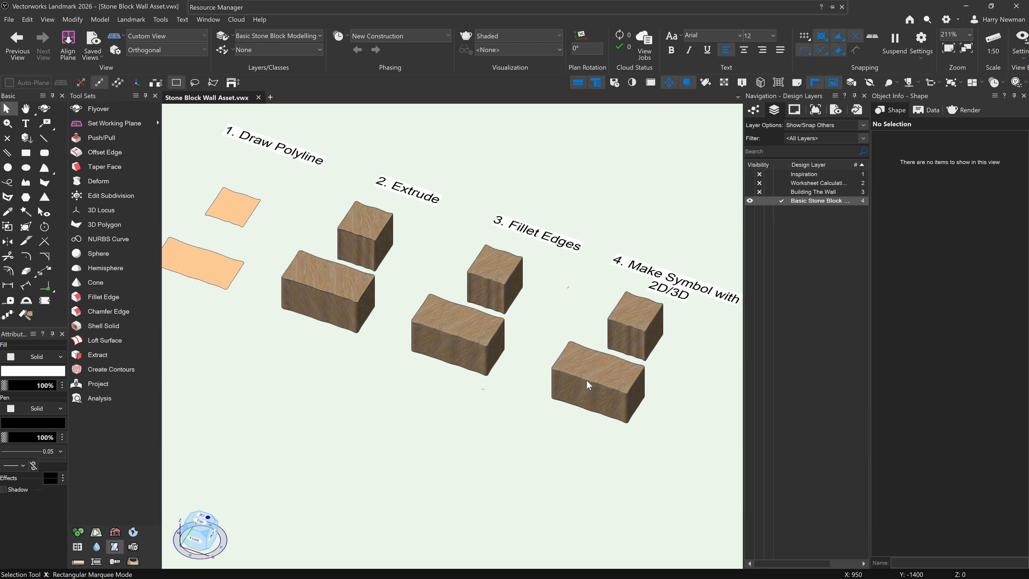
pyautogui.moveTo(333, 217); pyautogui.dragTo(356, 274, button='middle')
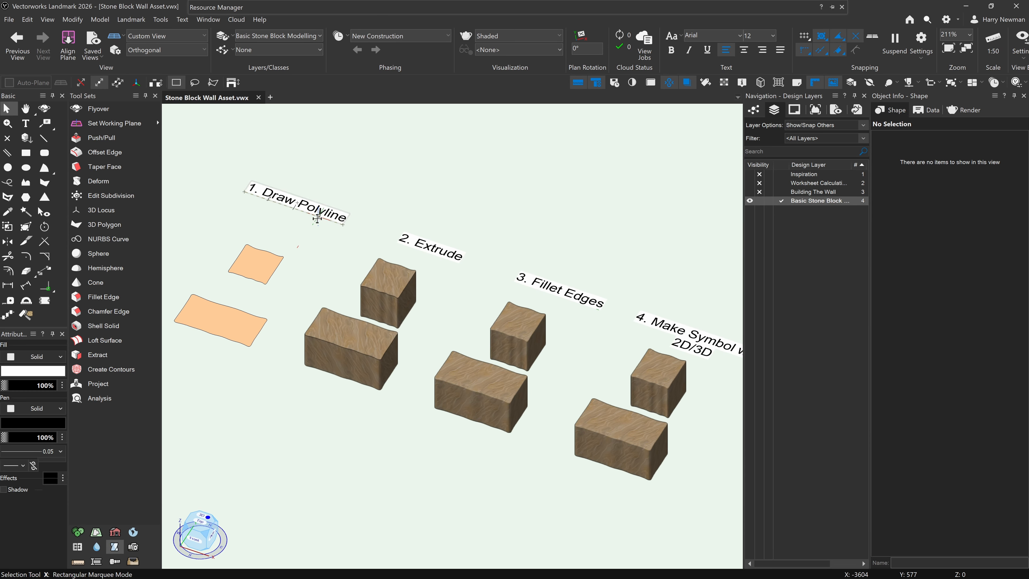
pyautogui.click(617, 424)
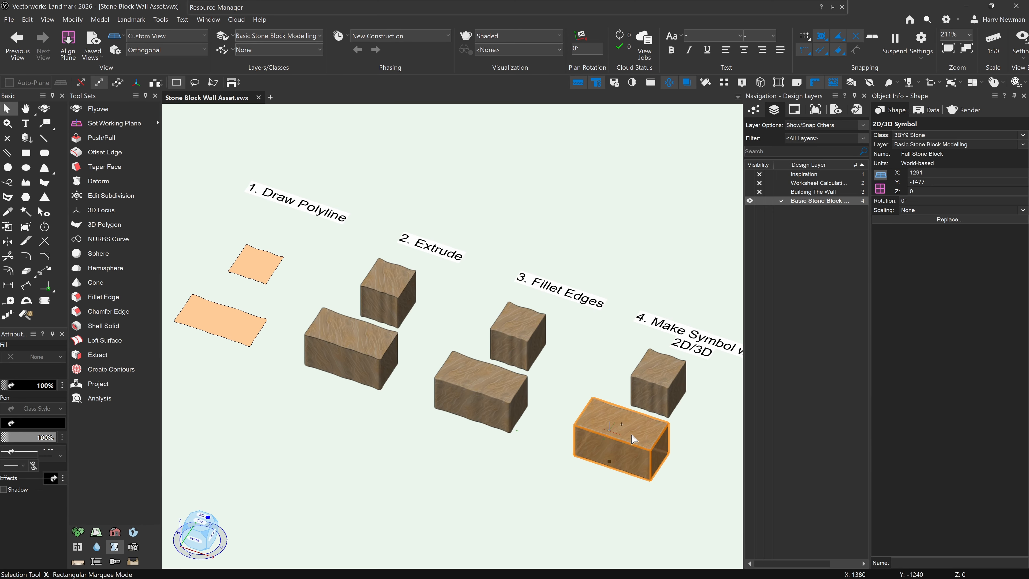
# Review the Full Stone Block and Half Stone Block resources in the Resource Manager and the full block's duplication option
pyautogui.moveTo(432, 10)
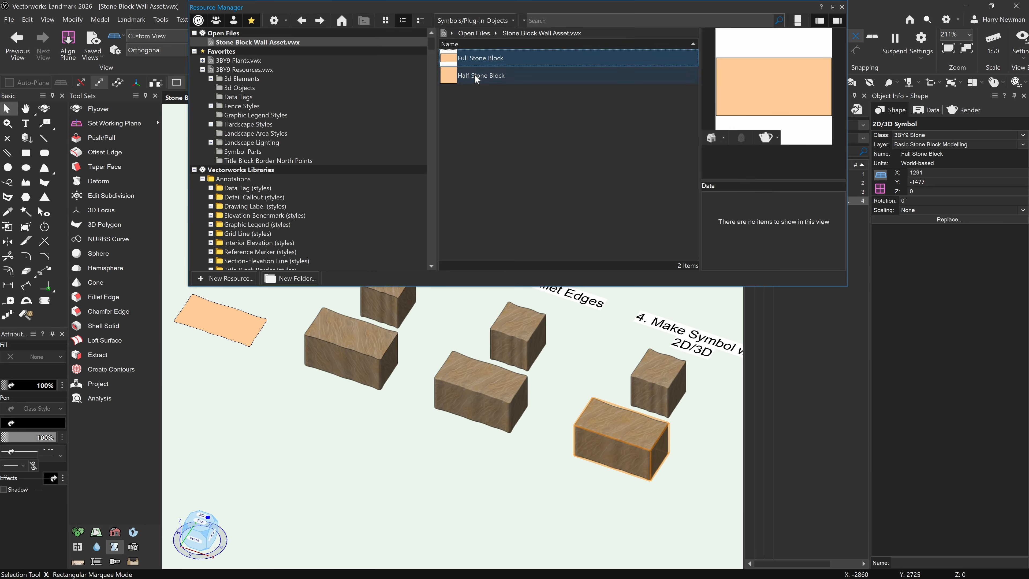
pyautogui.click(474, 74)
pyautogui.click(481, 57)
pyautogui.rightClick(479, 61)
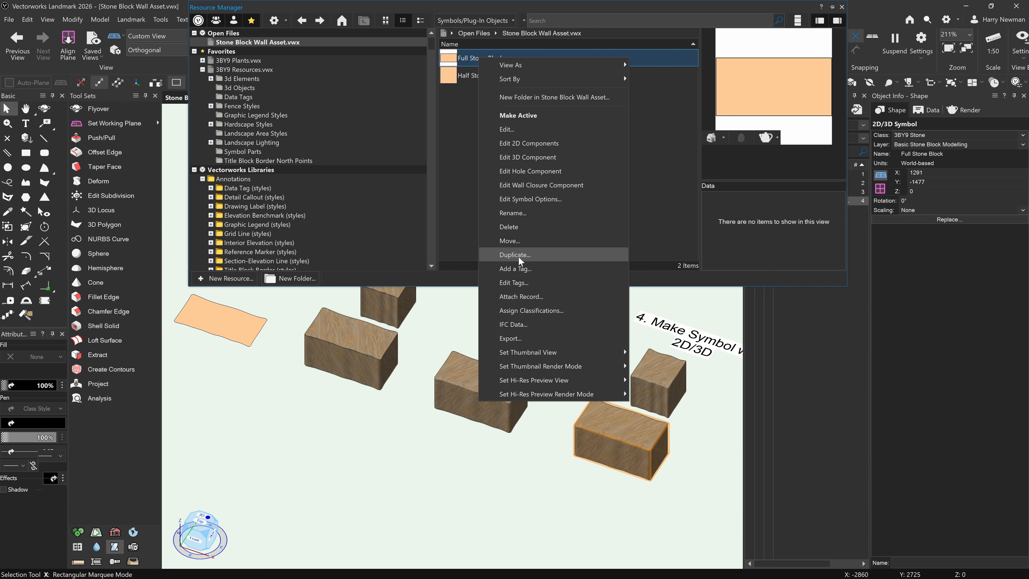
pyautogui.click(660, 217)
pyautogui.click(598, 349)
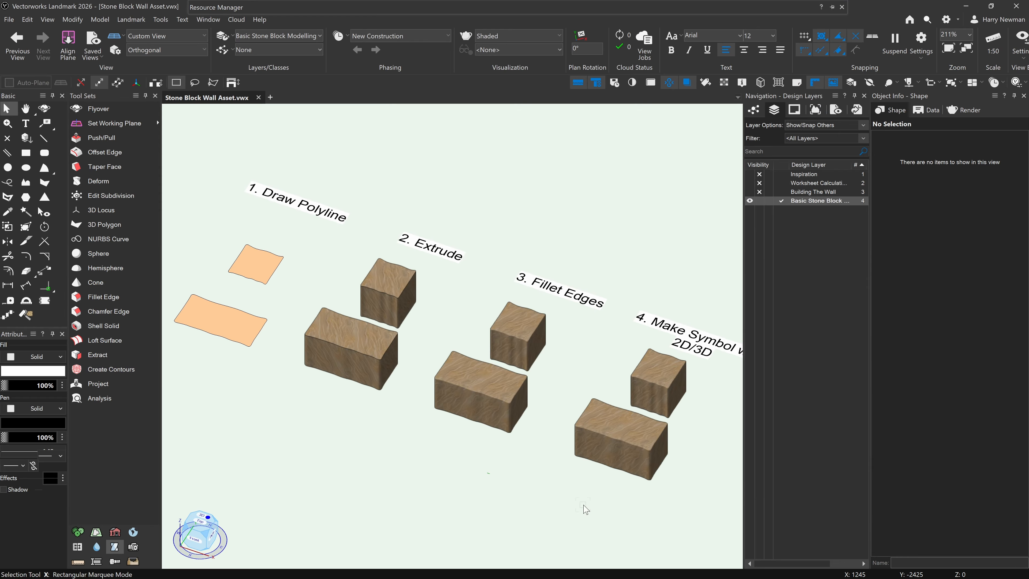
# Open the Full Stone Block symbol's 3D component and go through its fillet and extrude to edit the profile polyline
pyautogui.moveTo(593, 489); pyautogui.dragTo(555, 495, button='middle')
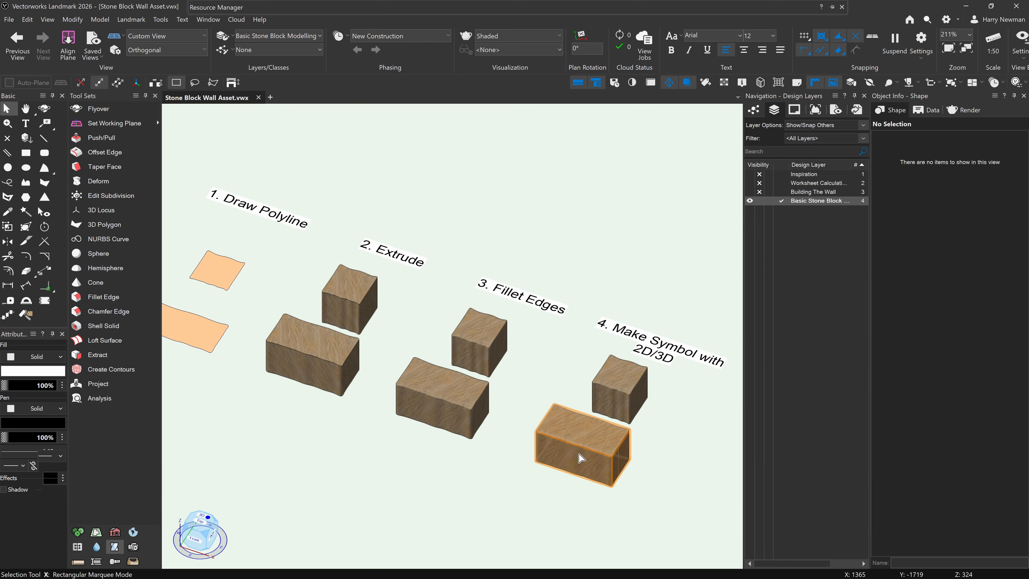
pyautogui.doubleClick(579, 455)
pyautogui.click(534, 351)
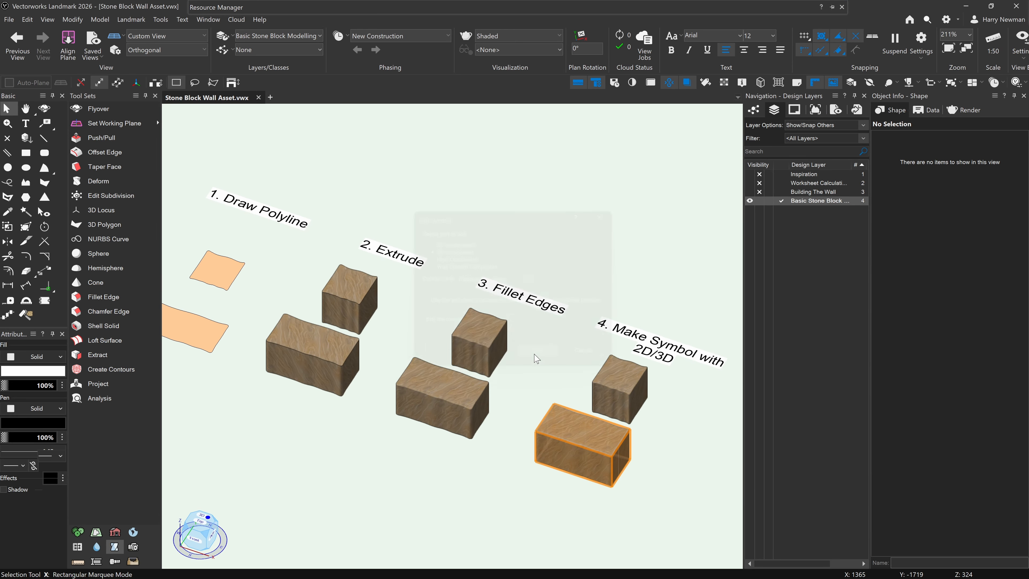
pyautogui.doubleClick(584, 451)
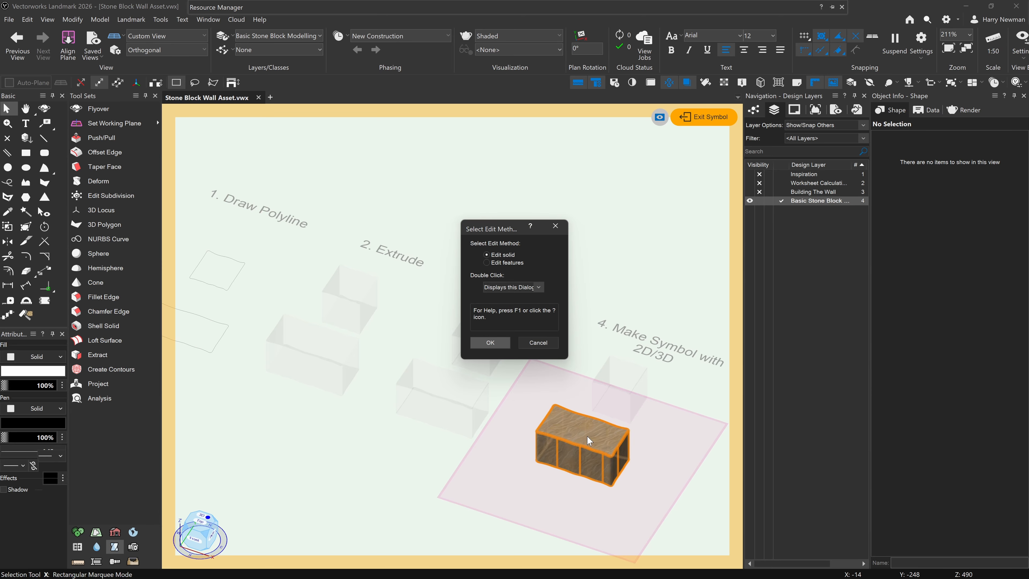
pyautogui.click(533, 341)
pyautogui.doubleClick(592, 440)
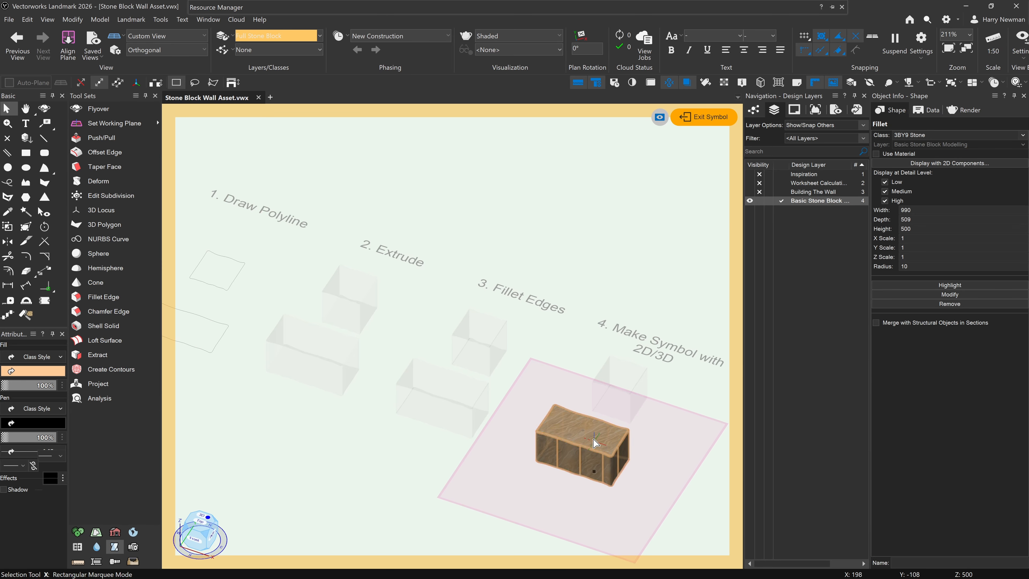
pyautogui.click(490, 341)
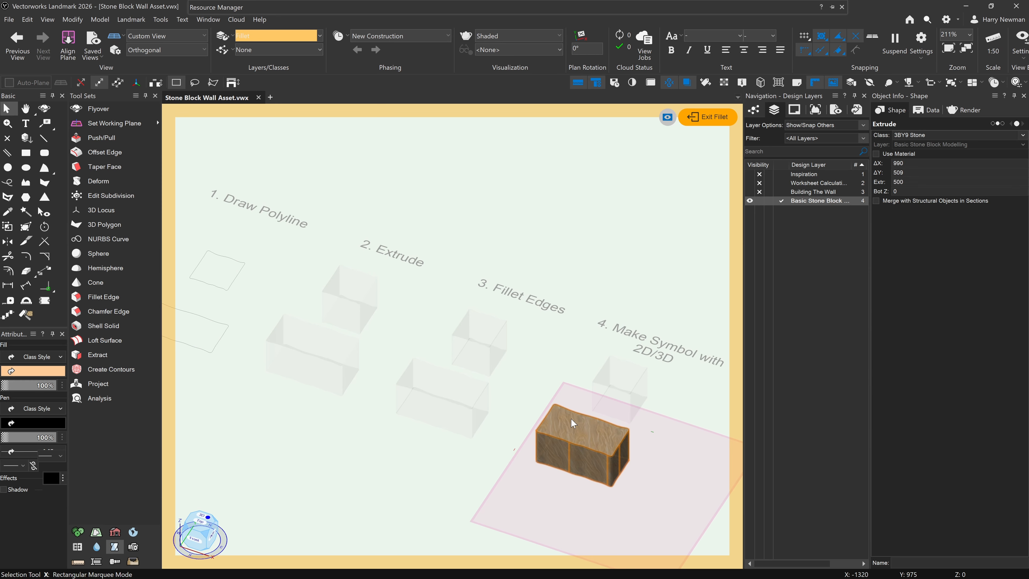
pyautogui.doubleClick(577, 432)
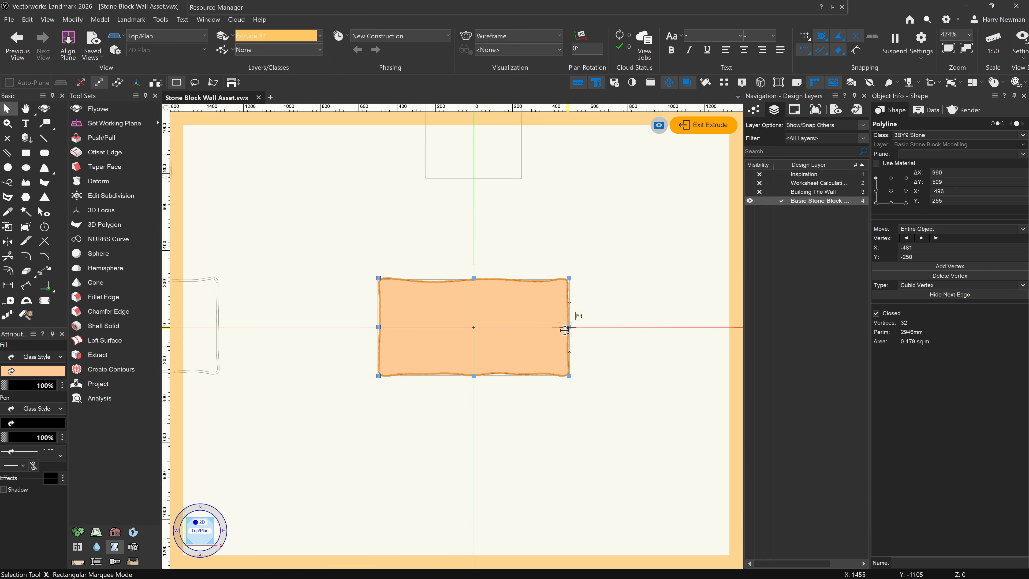
# Shrink the wavy profile polyline to about 494 mm wide and exit all editing levels back to the design layer
pyautogui.moveTo(568, 327); pyautogui.dragTo(474, 328)
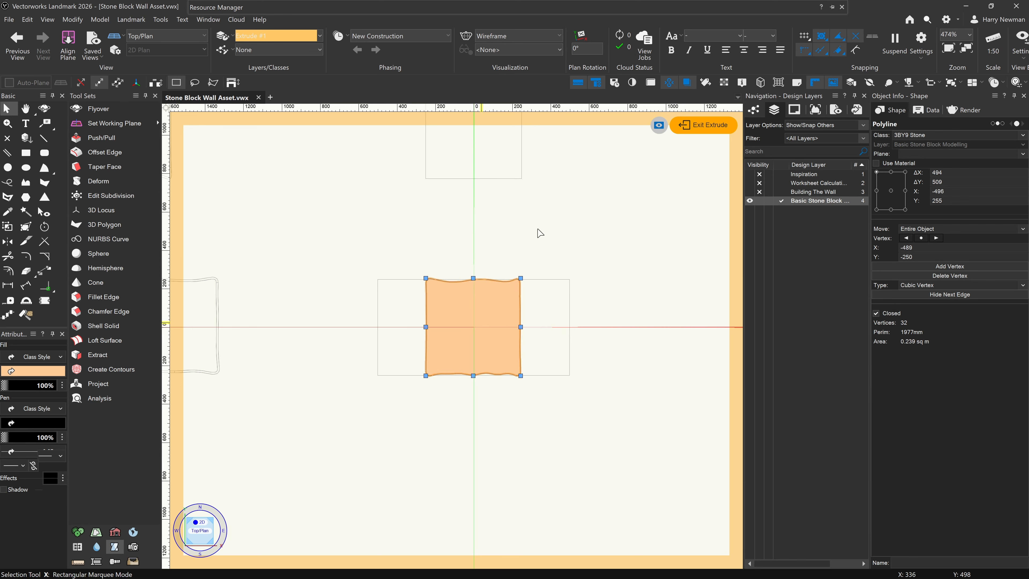
pyautogui.click(539, 233)
pyautogui.click(697, 133)
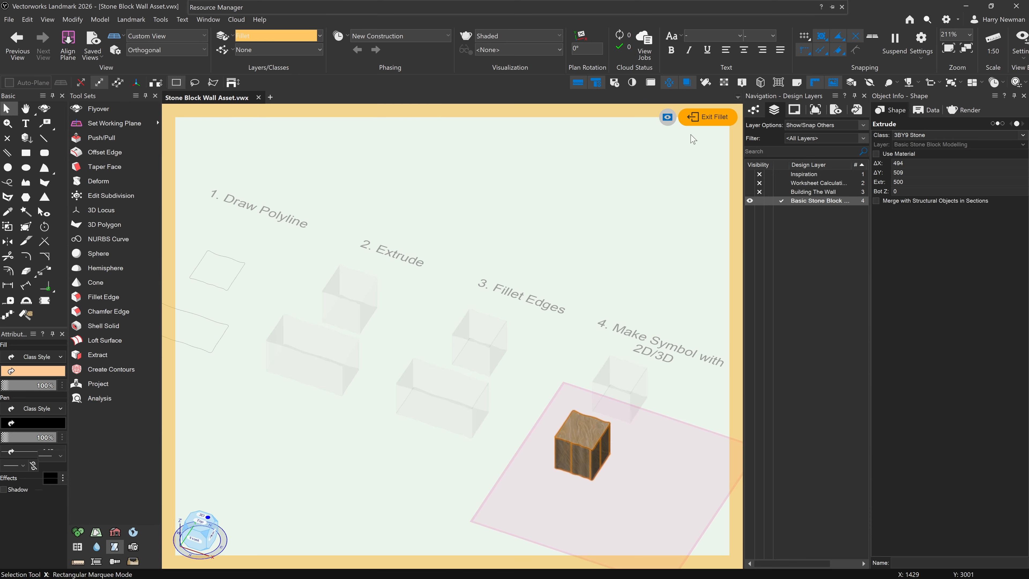
pyautogui.click(715, 116)
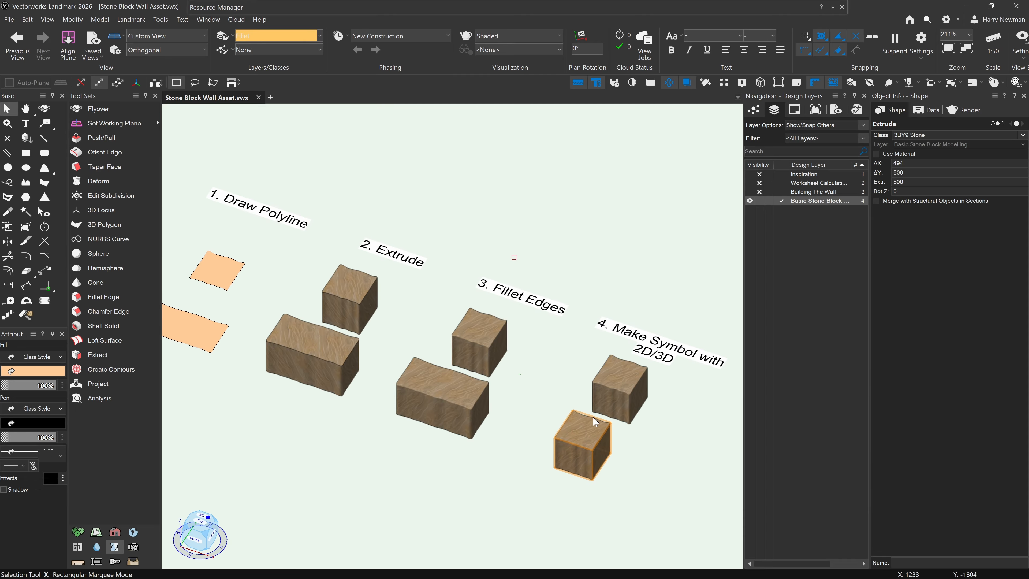
# Show the shortened block symbol's component editing options, including its 2D components, and dismiss them
pyautogui.click(581, 440)
pyautogui.rightClick(581, 439)
pyautogui.click(572, 440)
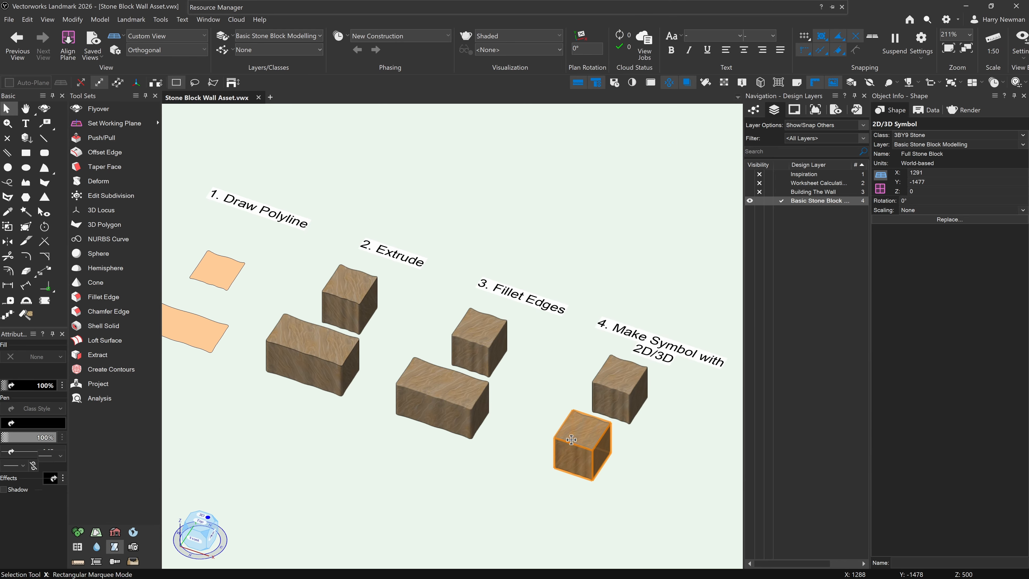
pyautogui.doubleClick(571, 440)
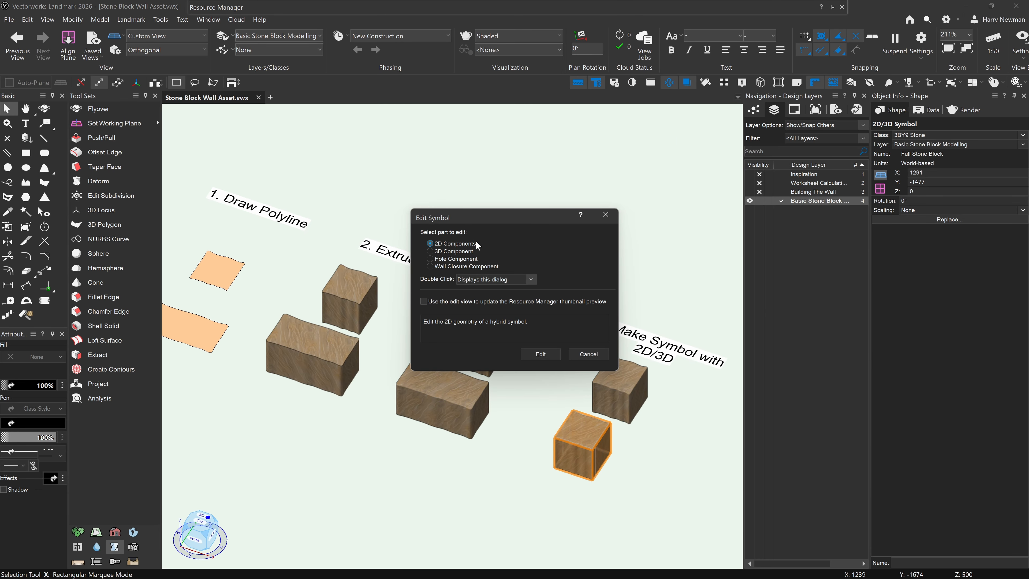
pyautogui.click(589, 354)
pyautogui.rightClick(580, 446)
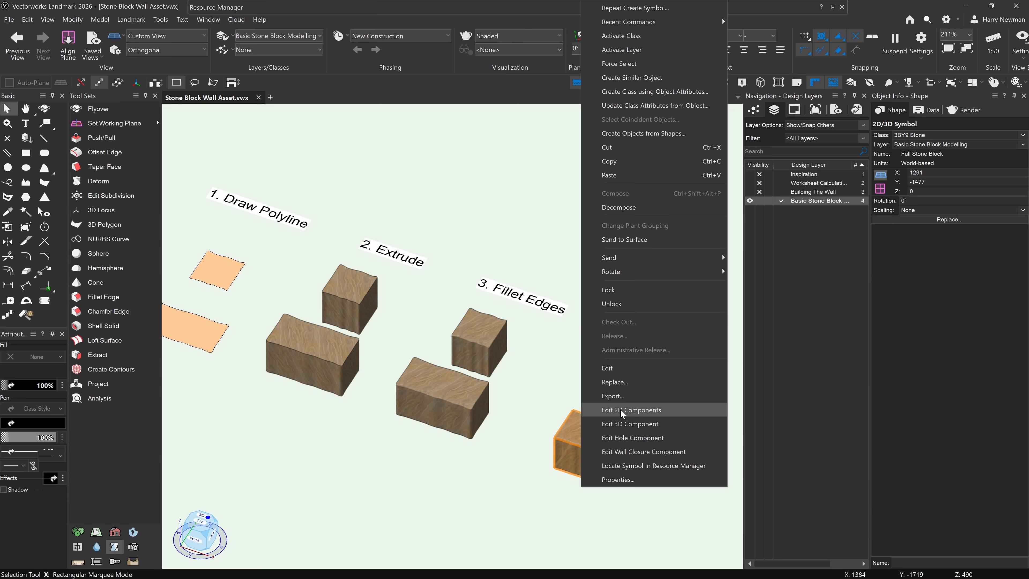
pyautogui.click(526, 402)
pyautogui.hotkey('ctrl', 'z')
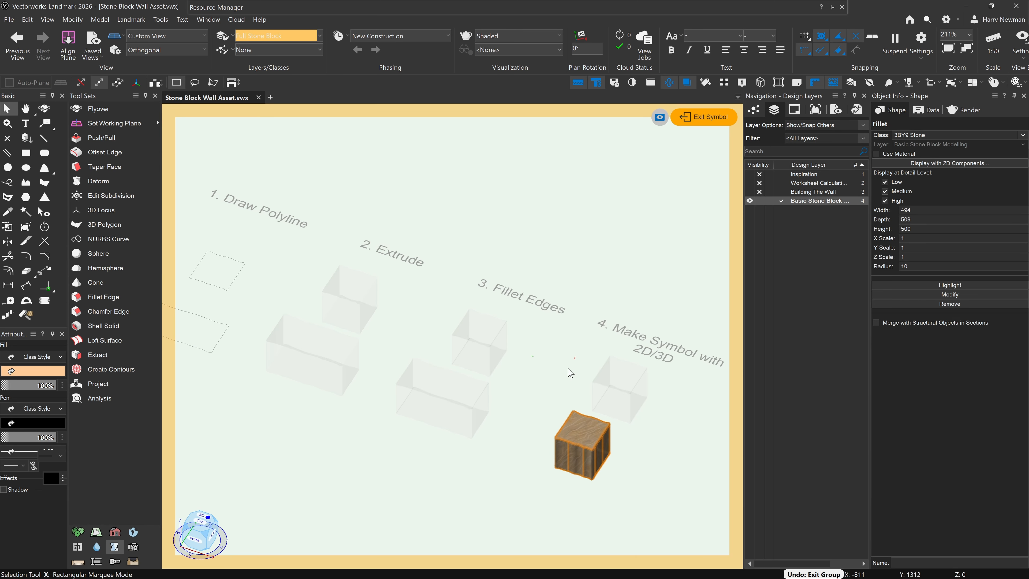
pyautogui.hotkey('ctrl', 'z')
pyautogui.hotkey('ctrl', 'z')
pyautogui.hotkey('ctrl', 'z')
pyautogui.hotkey('ctrl', 'z')
pyautogui.hotkey('ctrl', 'z')
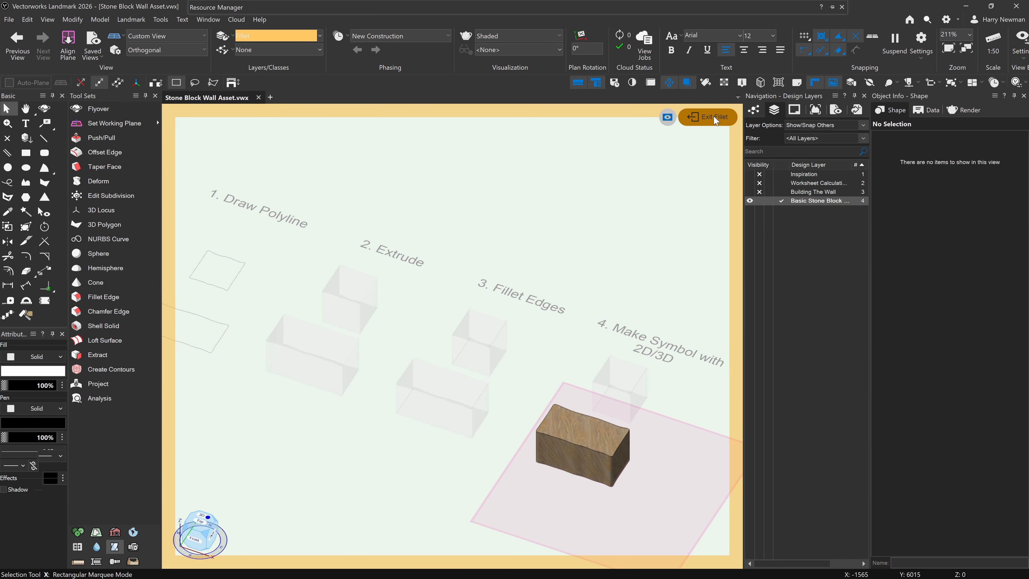
pyautogui.click(714, 117)
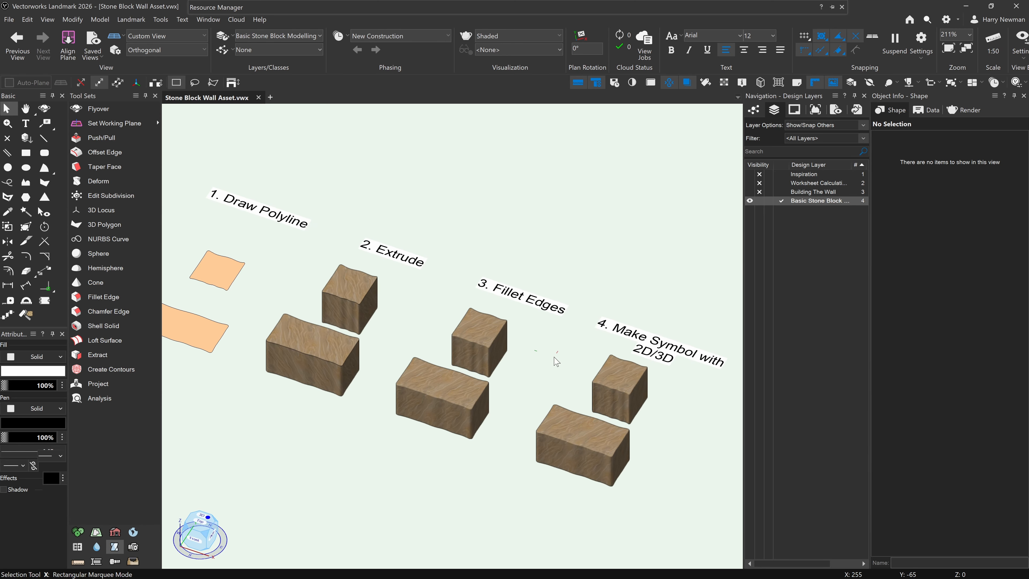
# Review the file's class list and check the class assigned to the Full Stone Block symbol
pyautogui.click(623, 369)
pyautogui.moveTo(683, 466); pyautogui.dragTo(574, 333)
pyautogui.scroll(-3, 480, 377)
pyautogui.hotkey('shift', 'c')
pyautogui.moveTo(497, 293); pyautogui.dragTo(574, 248)
pyautogui.click(755, 113)
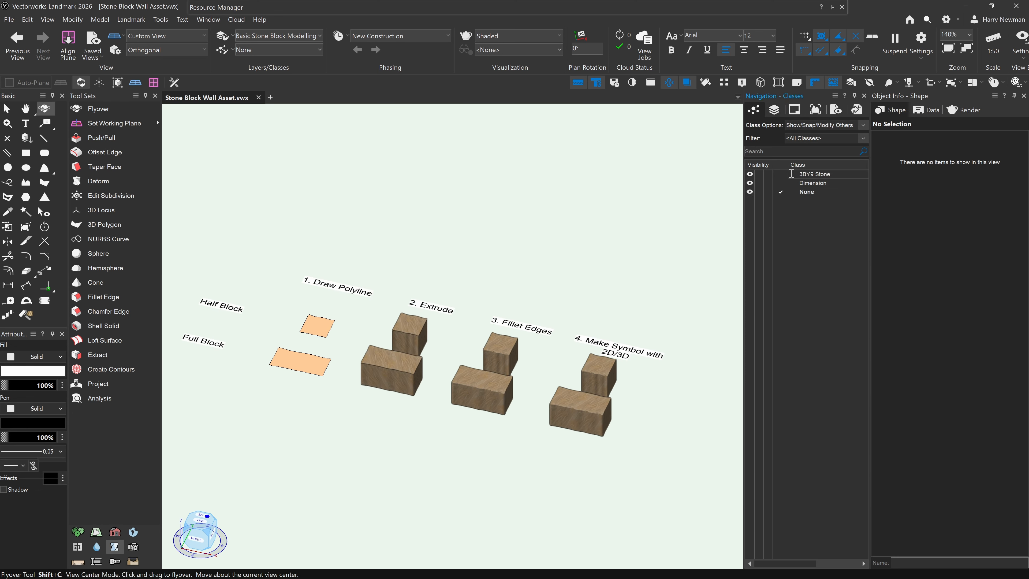
pyautogui.press('x')
pyautogui.click(584, 410)
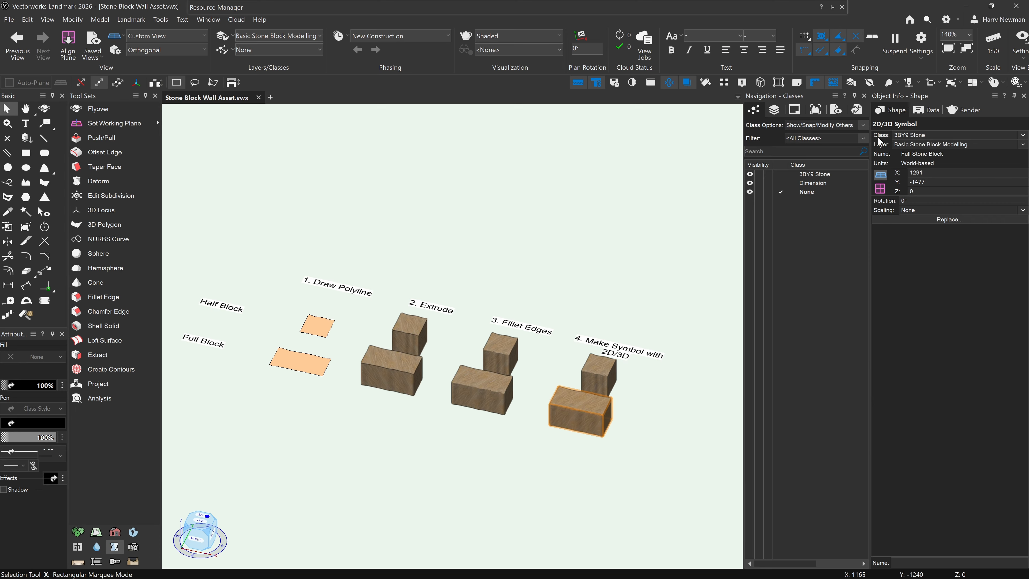
pyautogui.click(358, 431)
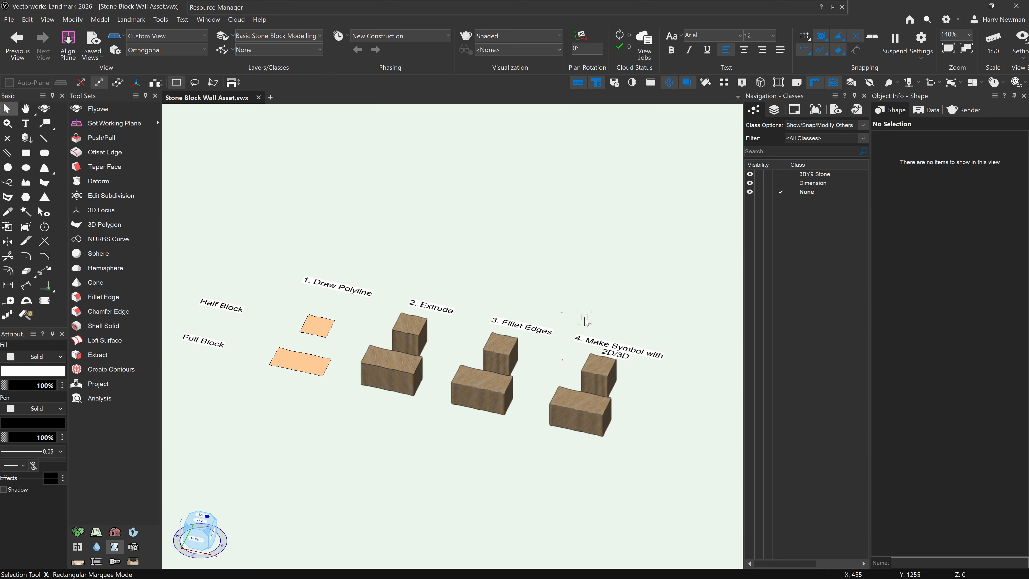
# Make the Building The Wall design layer active and view its two-course block wall in 3D
pyautogui.press('h')
pyautogui.moveTo(602, 291); pyautogui.dragTo(598, 315)
pyautogui.press('x')
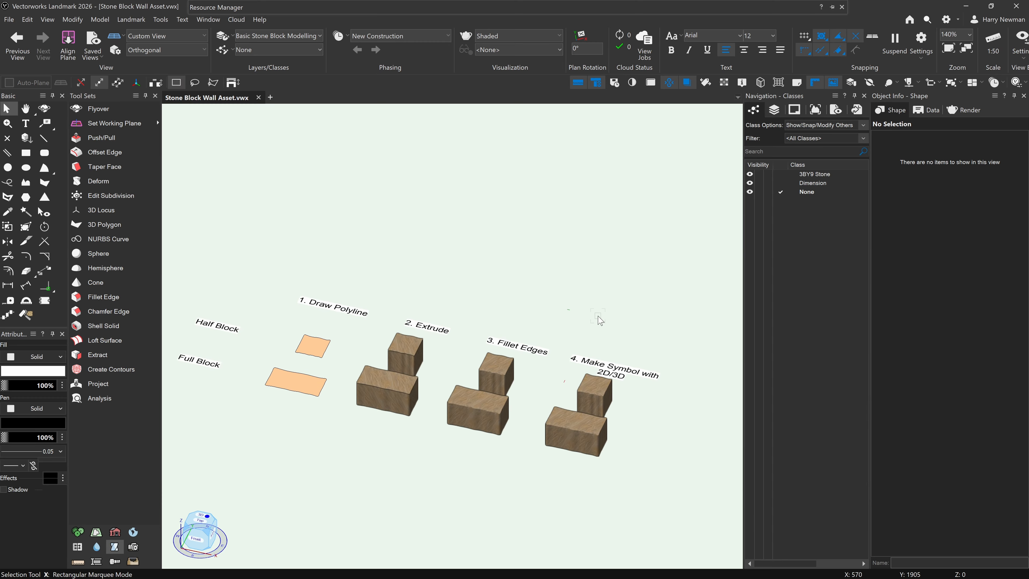
pyautogui.hotkey('shift', 'c')
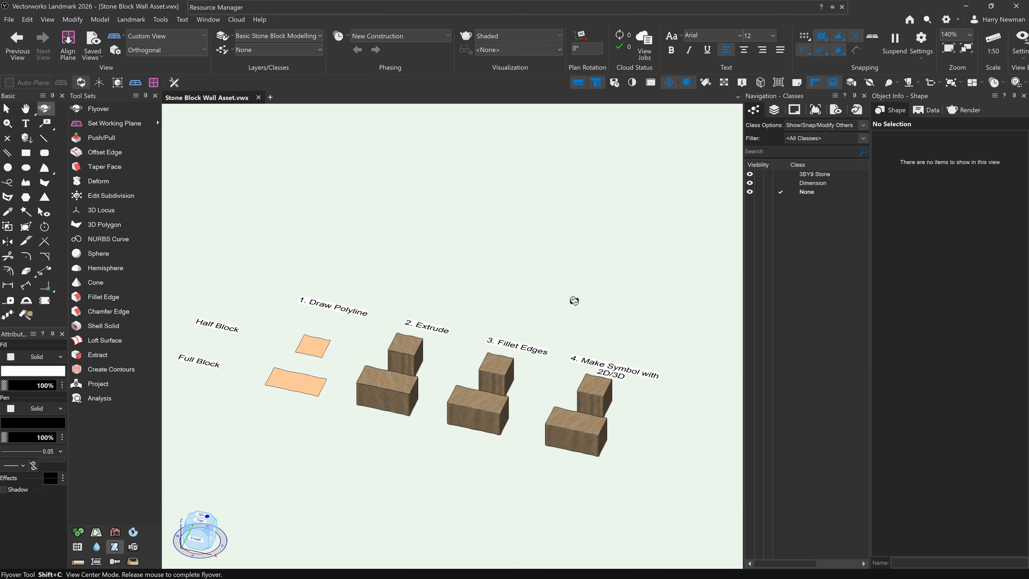
pyautogui.moveTo(540, 294); pyautogui.dragTo(576, 303)
pyautogui.press('x')
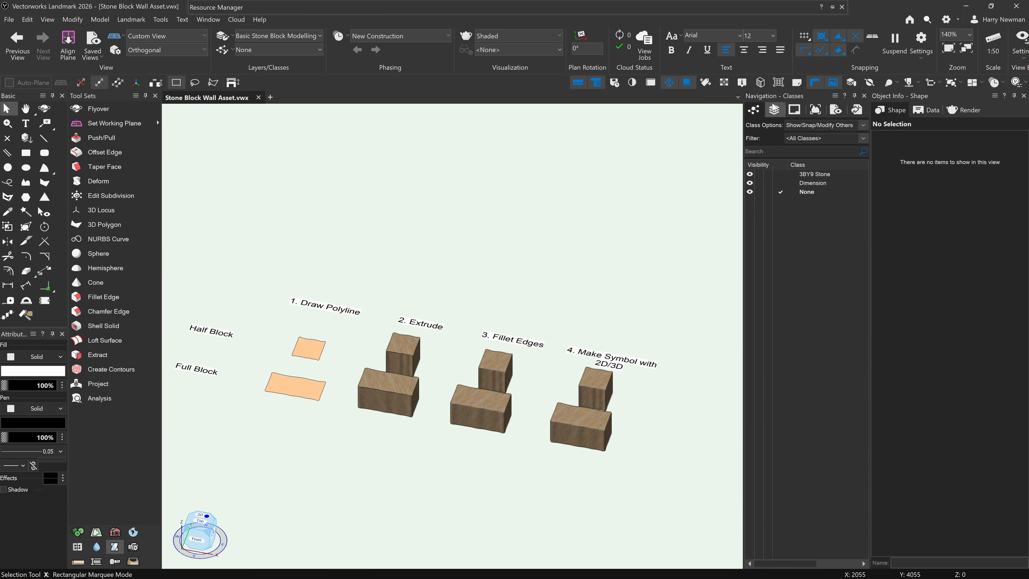
pyautogui.click(773, 107)
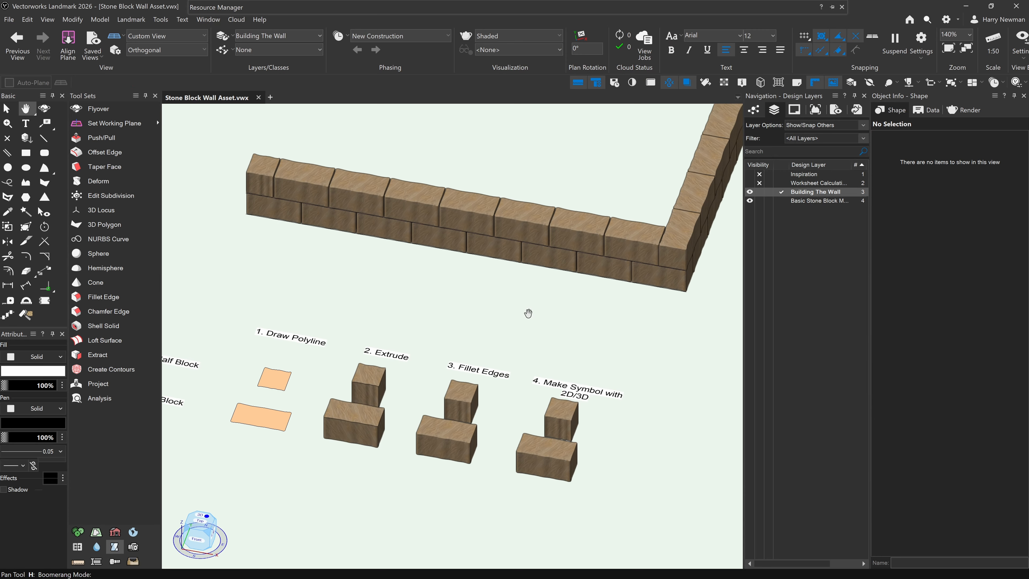
pyautogui.scroll(-3, 528, 324)
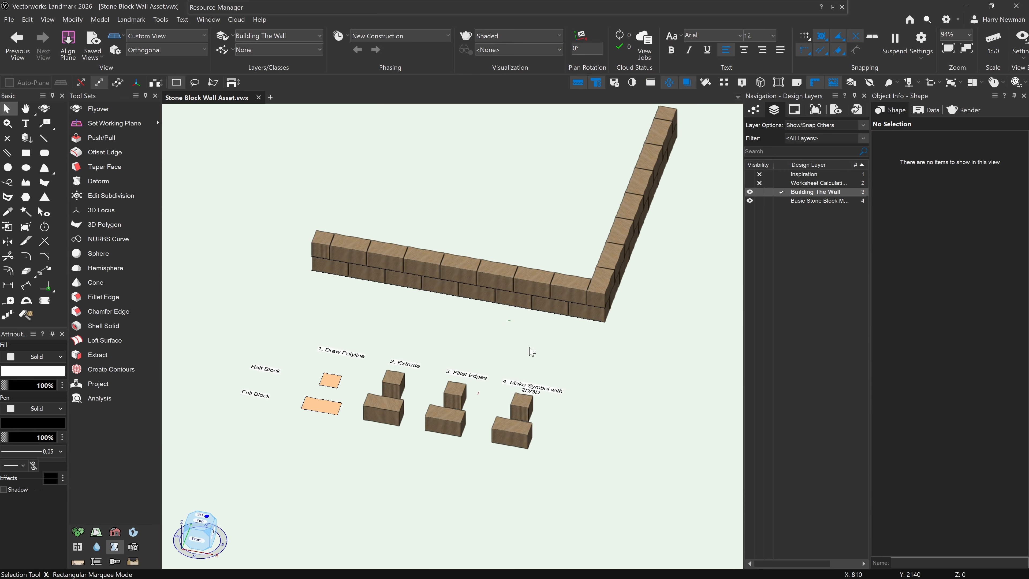
pyautogui.moveTo(543, 362)
pyautogui.keyDown('shift'); pyautogui.mouseDown(button='middle')
pyautogui.moveTo(533, 328)
pyautogui.moveTo(551, 351)
pyautogui.mouseUp(button='middle'); pyautogui.keyUp('shift')
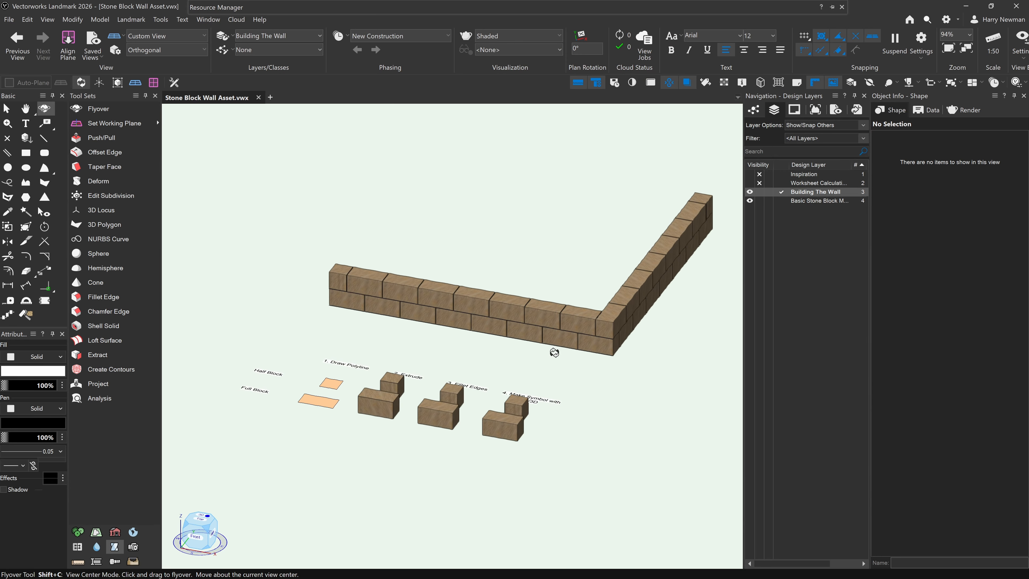
# Switch to Top/Plan view and frame the L-shaped wall together with the block stages and empty space beside it
pyautogui.press('F5')
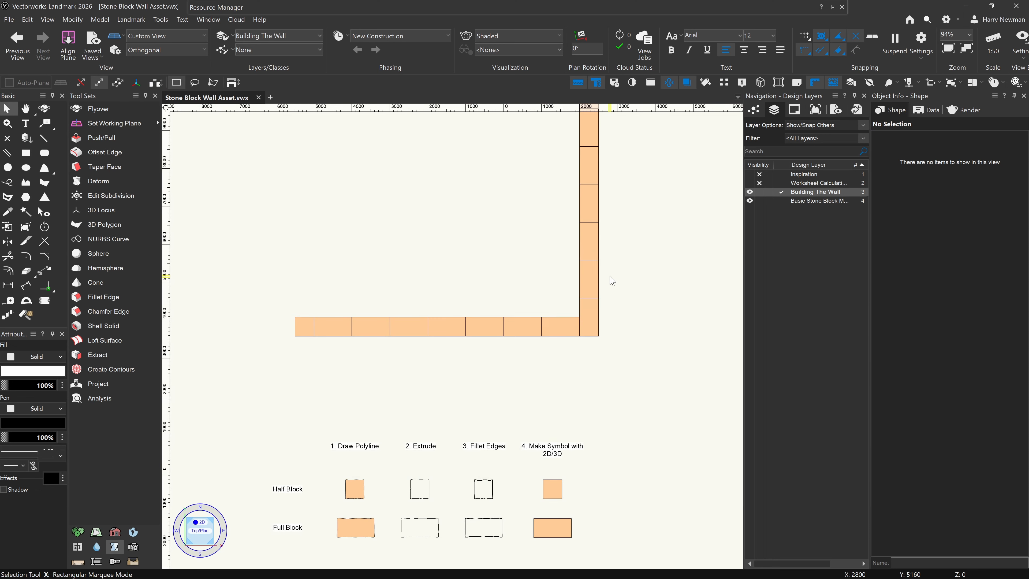
pyautogui.scroll(-3, 593, 429)
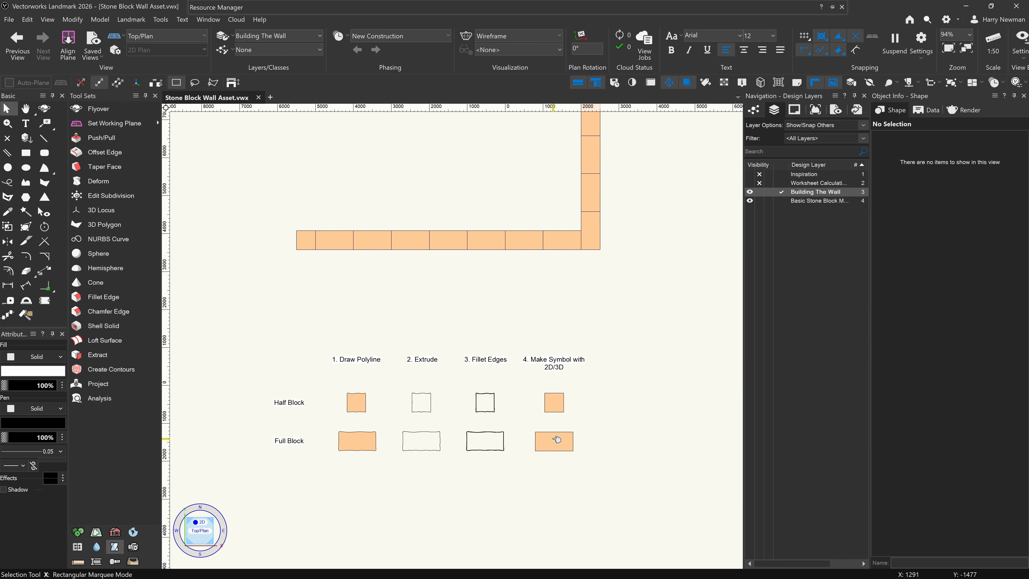
pyautogui.scroll(-1, 511, 369)
pyautogui.moveTo(558, 315); pyautogui.dragTo(383, 399, button='middle')
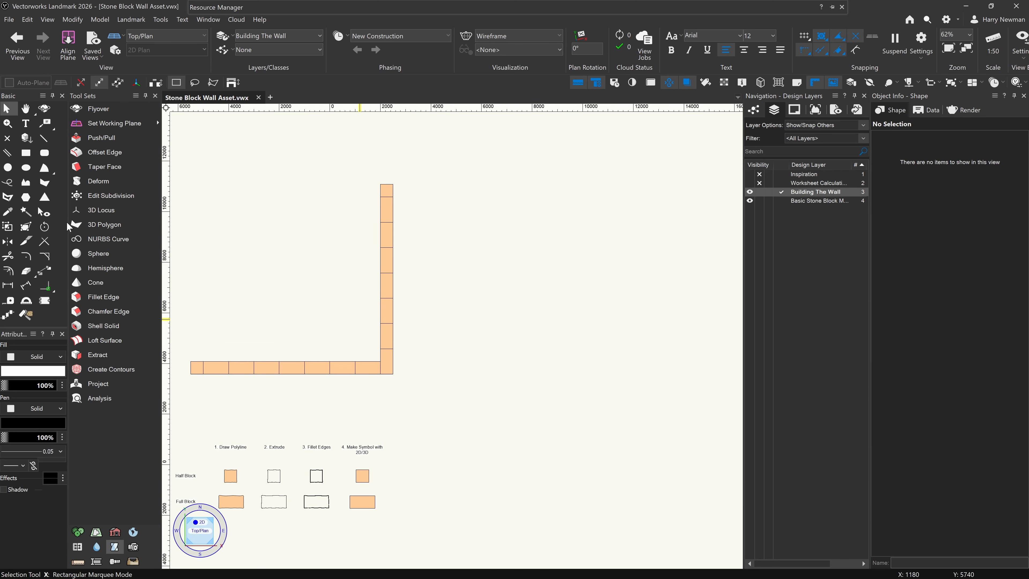
# Draw an open L-shaped guide polyline about 5340 mm wide and 4910 mm high in the empty space beside the existing wall
pyautogui.click(26, 182)
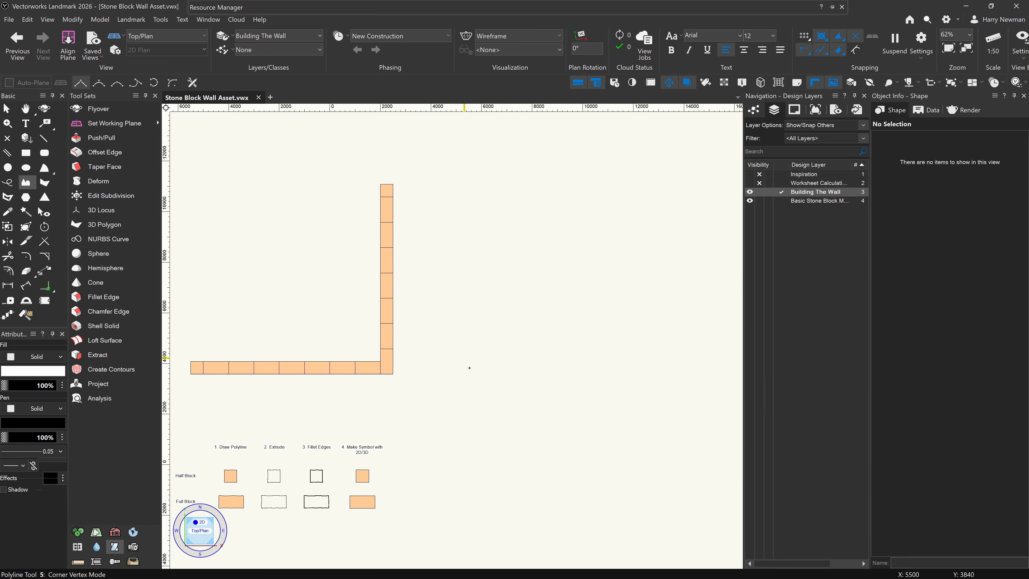
pyautogui.click(472, 374)
pyautogui.click(606, 375)
pyautogui.doubleClick(607, 250)
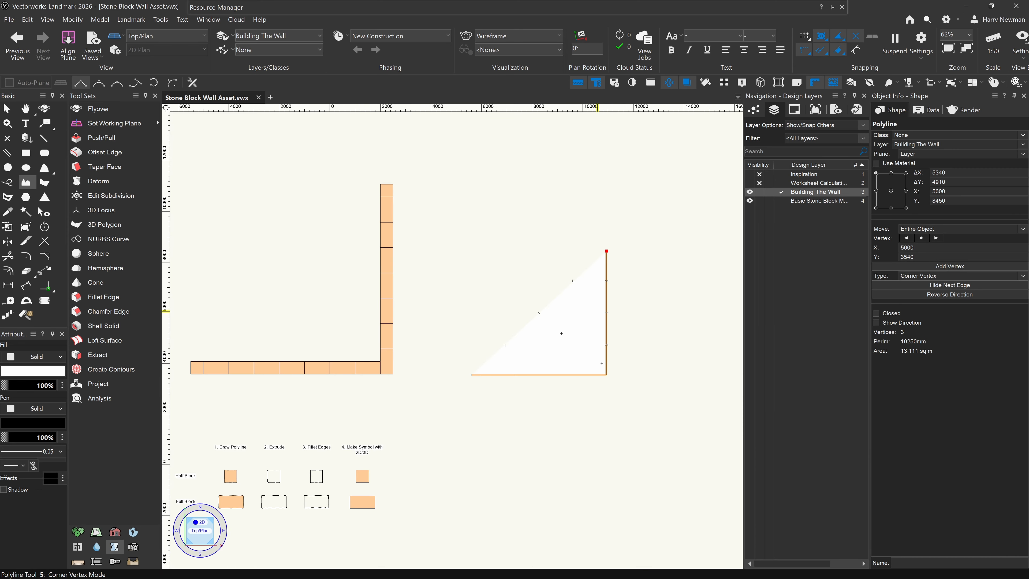
pyautogui.press('x')
pyautogui.moveTo(549, 424); pyautogui.dragTo(570, 361, button='middle')
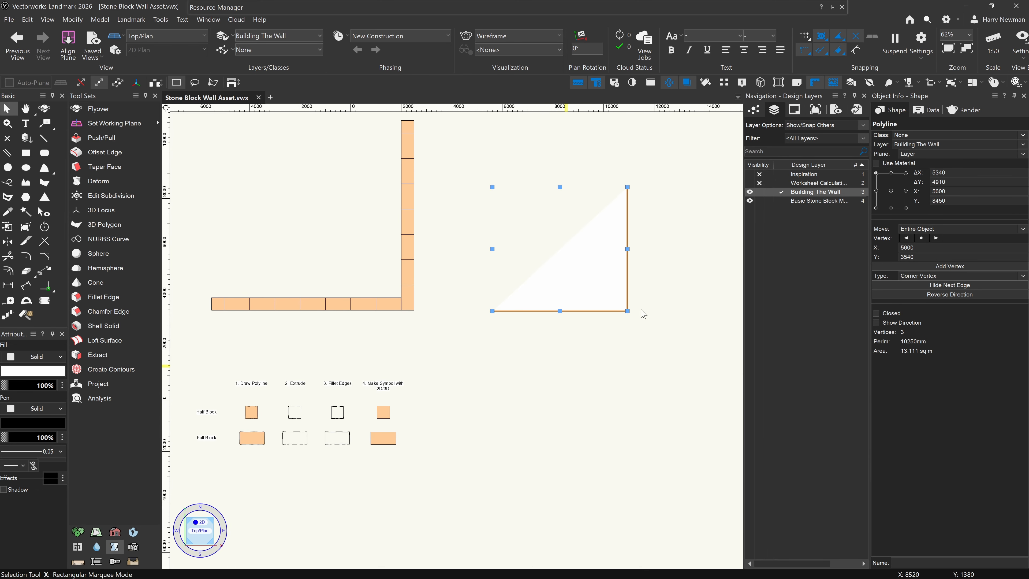
# Set the guide polyline's fill to None so only its outline is drawn
pyautogui.click(548, 384)
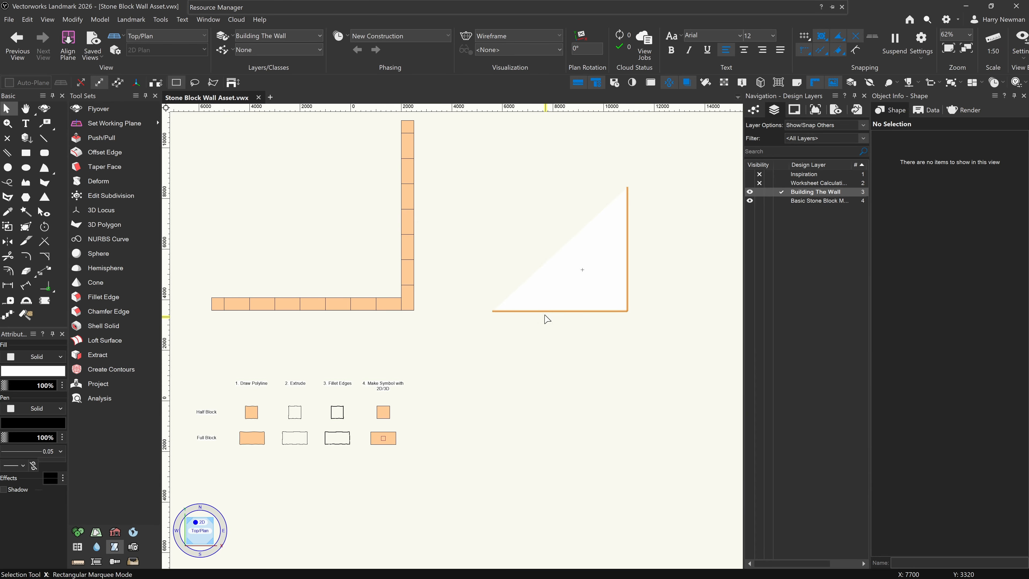
pyautogui.click(577, 280)
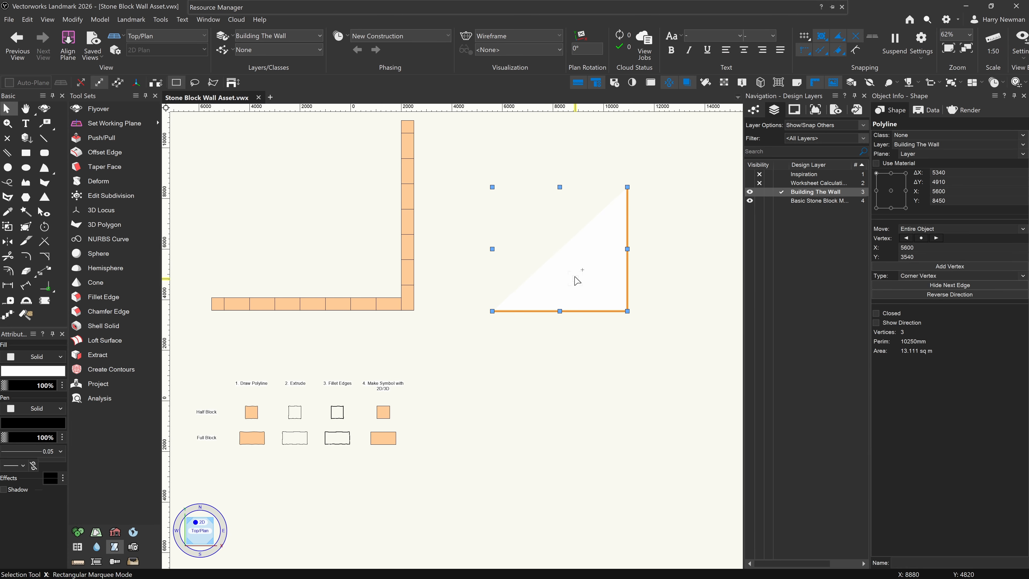
pyautogui.click(43, 356)
pyautogui.click(34, 370)
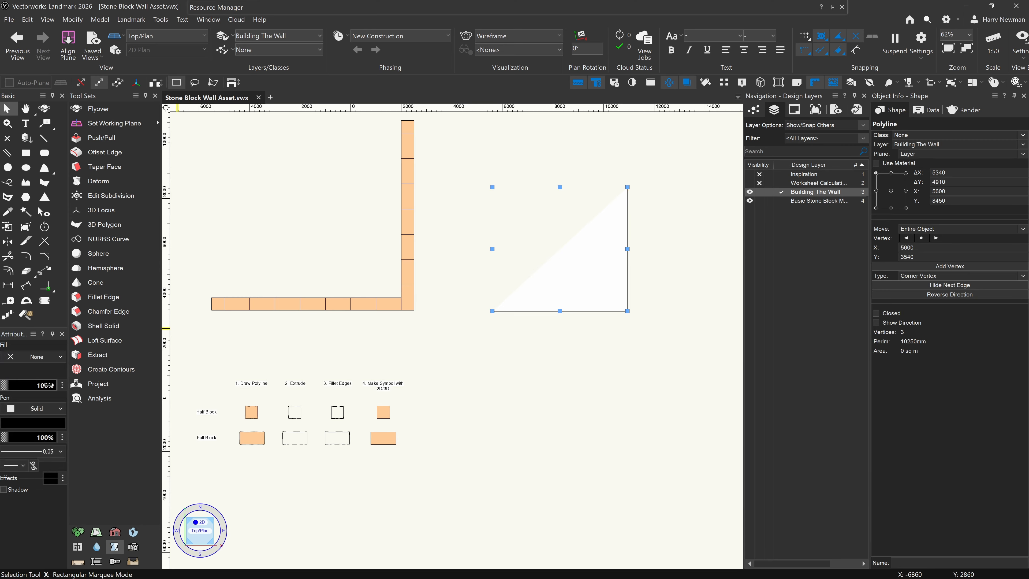
pyautogui.click(648, 221)
# Copy the Full and Half Stone Block symbols from the Basic Stone Block Modelling layer and paste them onto the Building The Wall layer
pyautogui.click(788, 201)
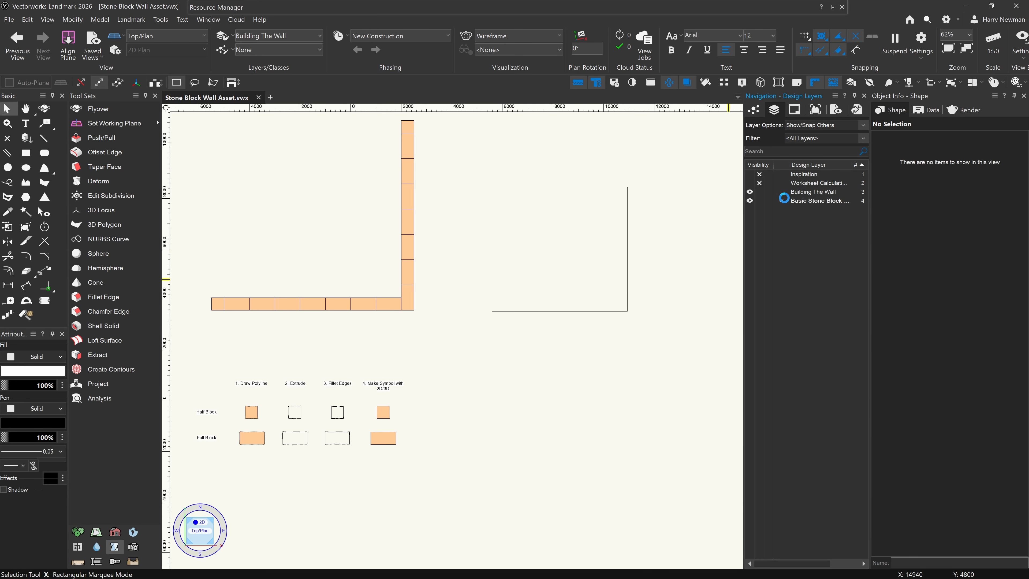
pyautogui.click(382, 437)
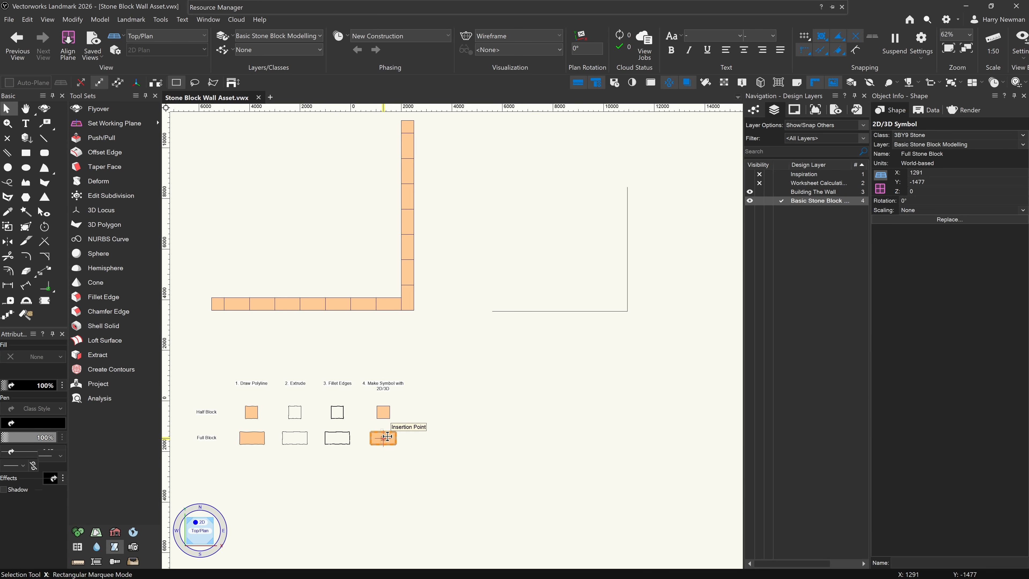
pyautogui.keyDown('shift'); pyautogui.click(380, 417); pyautogui.keyUp('shift')
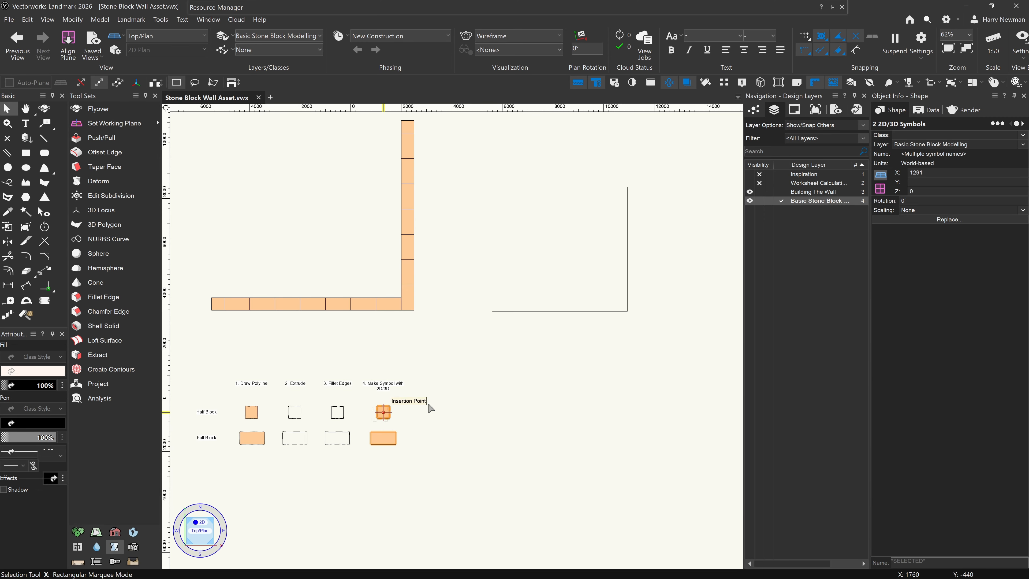
pyautogui.click(810, 192)
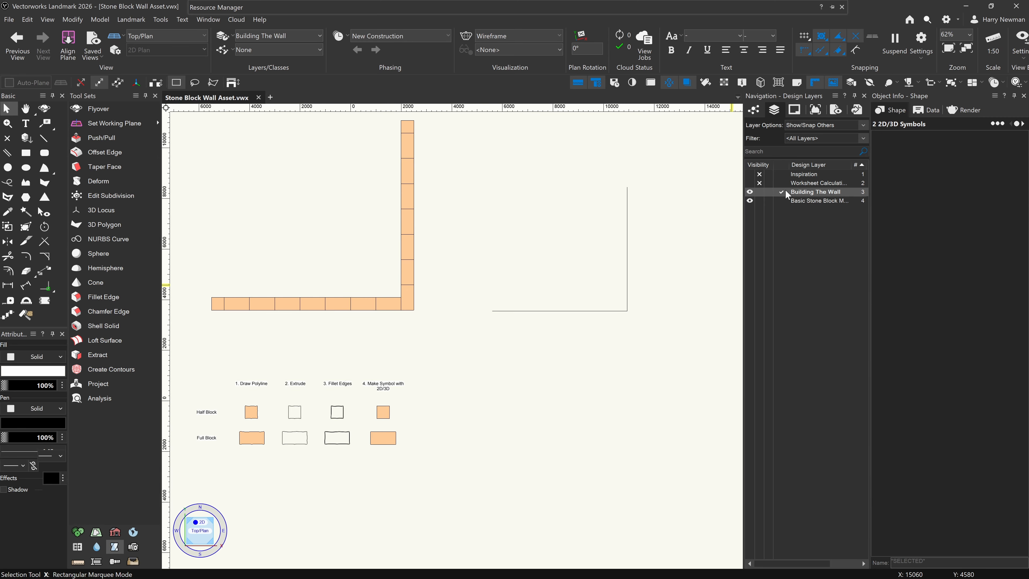
pyautogui.hotkey('ctrl', 'v')
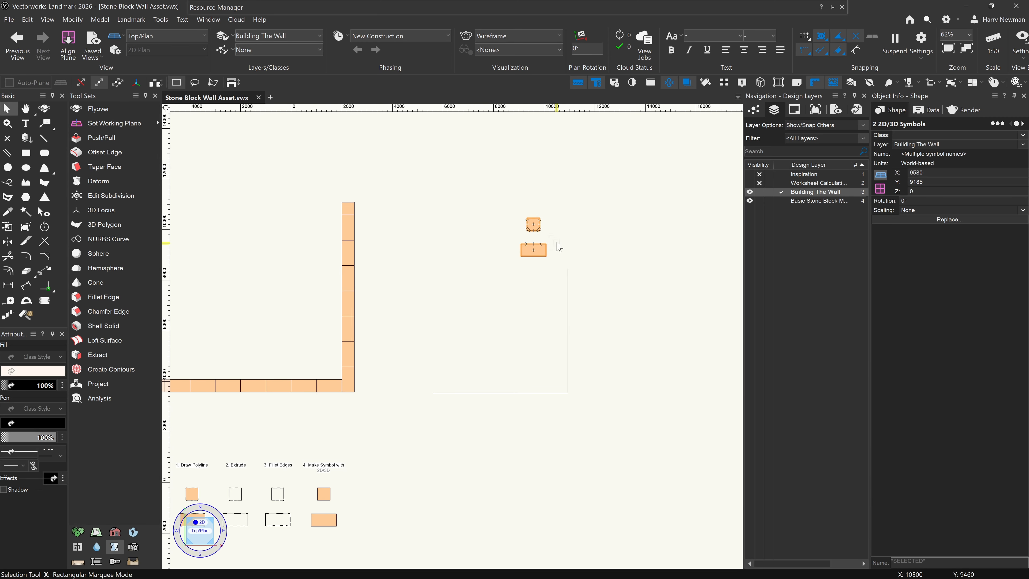
# Move the pasted Full Stone Block so its bottom-right corner snaps to the corner of the guide polyline
pyautogui.click(533, 269)
pyautogui.moveTo(546, 257); pyautogui.dragTo(568, 392)
pyautogui.scroll(2, 567, 400)
pyautogui.scroll(-1, 563, 375)
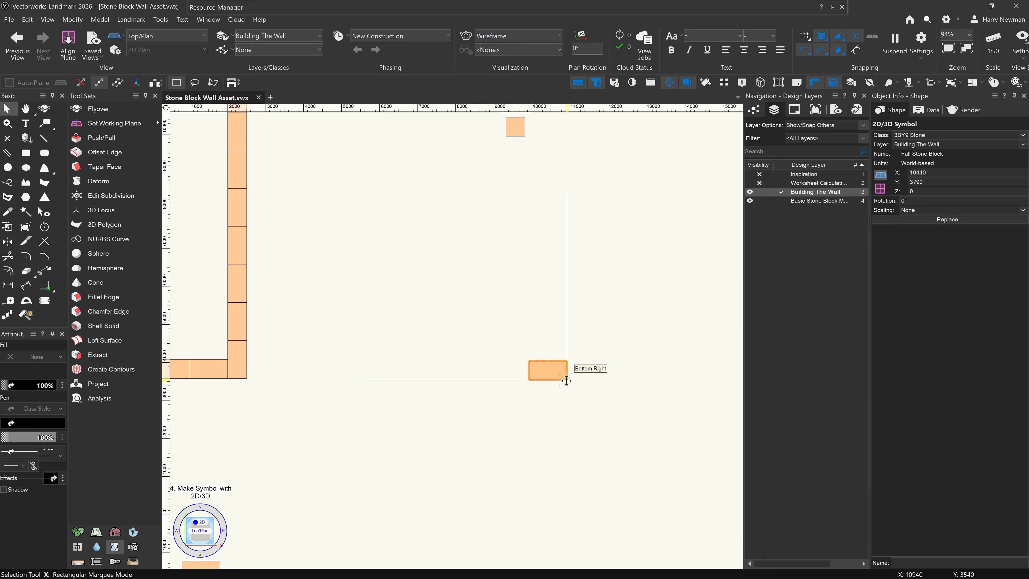
# Duplicate the Full Stone Block end to end along the guide's horizontal segment to make a row of five blocks
pyautogui.scroll(4, 567, 380)
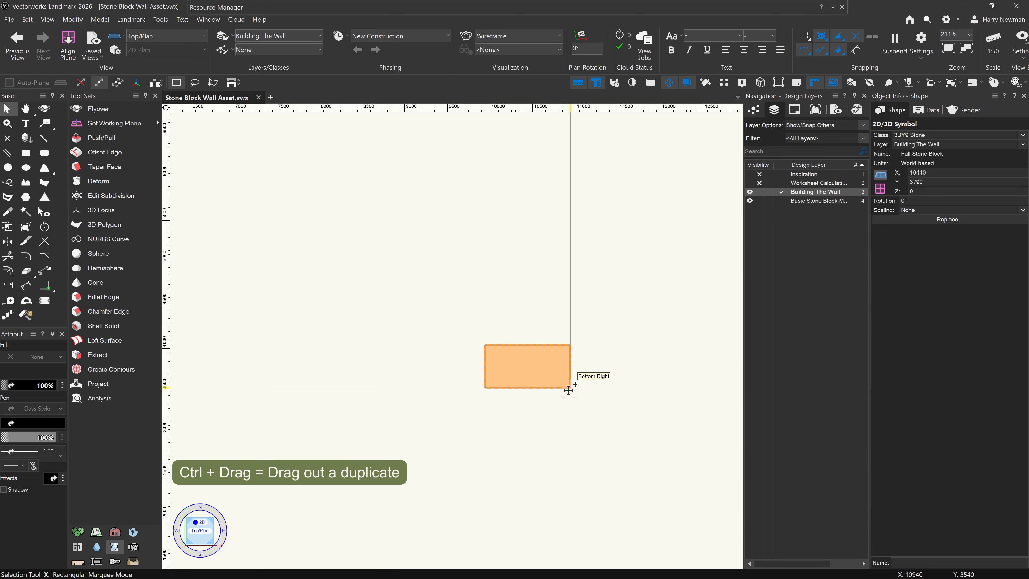
pyautogui.keyDown('ctrl'); pyautogui.moveTo(570, 387); pyautogui.dragTo(485, 388); pyautogui.keyUp('ctrl')
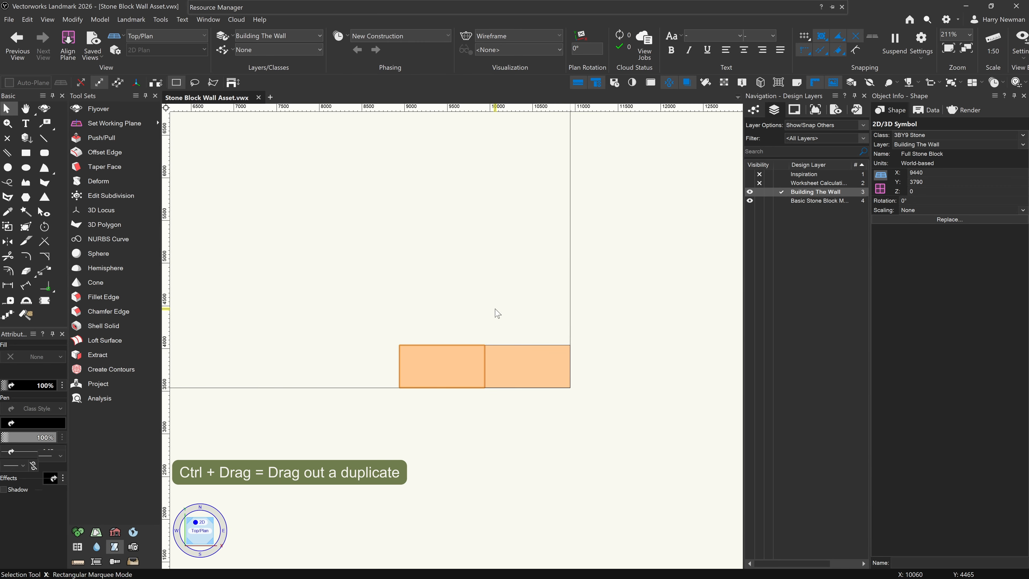
pyautogui.hotkey('ctrl', 'd')
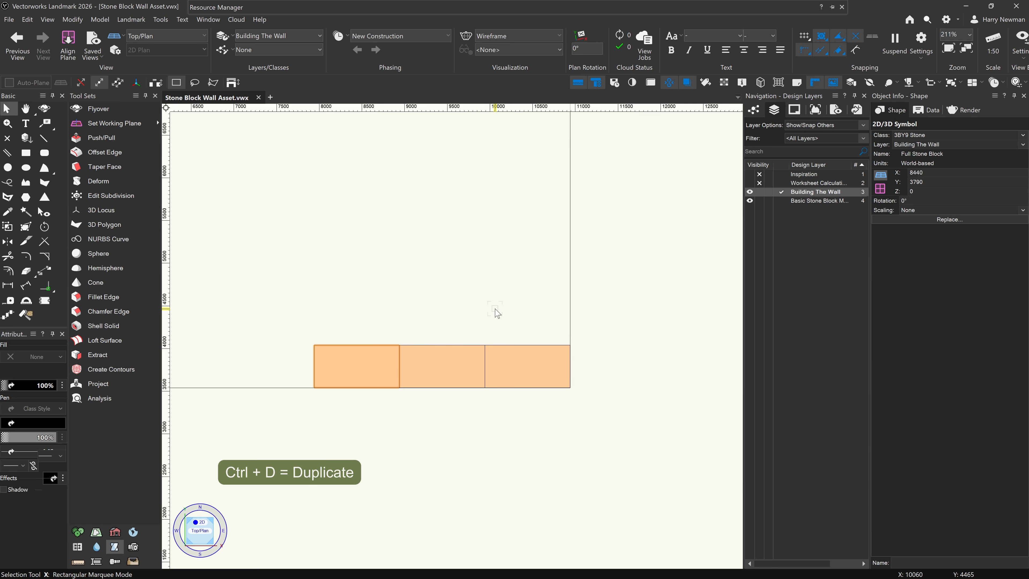
pyautogui.scroll(-2, 531, 333)
pyautogui.hotkey('ctrl', 'd')
pyautogui.hotkey('ctrl', 'd')
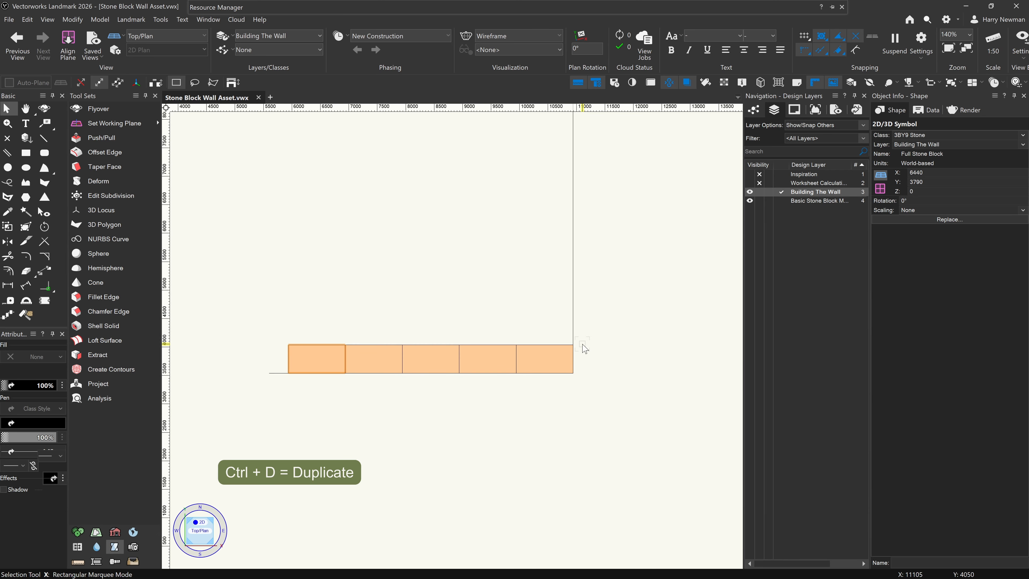
pyautogui.click(471, 305)
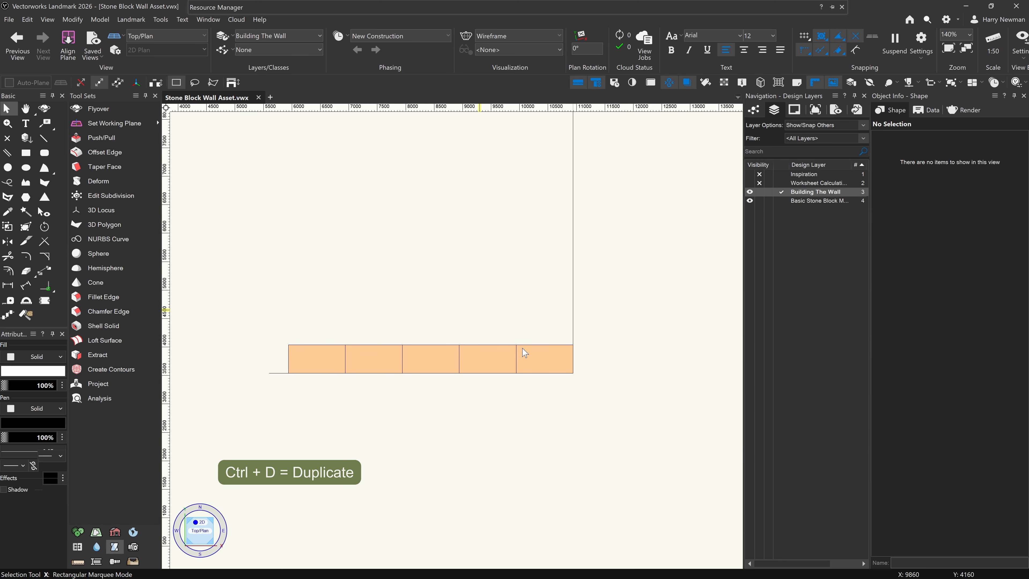
# Paste a copy of the five-block row in place and rotate the copy by 90°
pyautogui.scroll(-2, 534, 379)
pyautogui.keyDown('ctrl'); pyautogui.moveTo(549, 395); pyautogui.dragTo(512, 315, button='middle'); pyautogui.keyUp('ctrl')
pyautogui.hotkey('ctrl', '5')
pyautogui.moveTo(500, 370); pyautogui.dragTo(416, 360, button='middle')
pyautogui.click(414, 401)
pyautogui.keyDown('shift'); pyautogui.click(469, 401); pyautogui.keyUp('shift')
pyautogui.keyDown('shift'); pyautogui.click(508, 403); pyautogui.keyUp('shift')
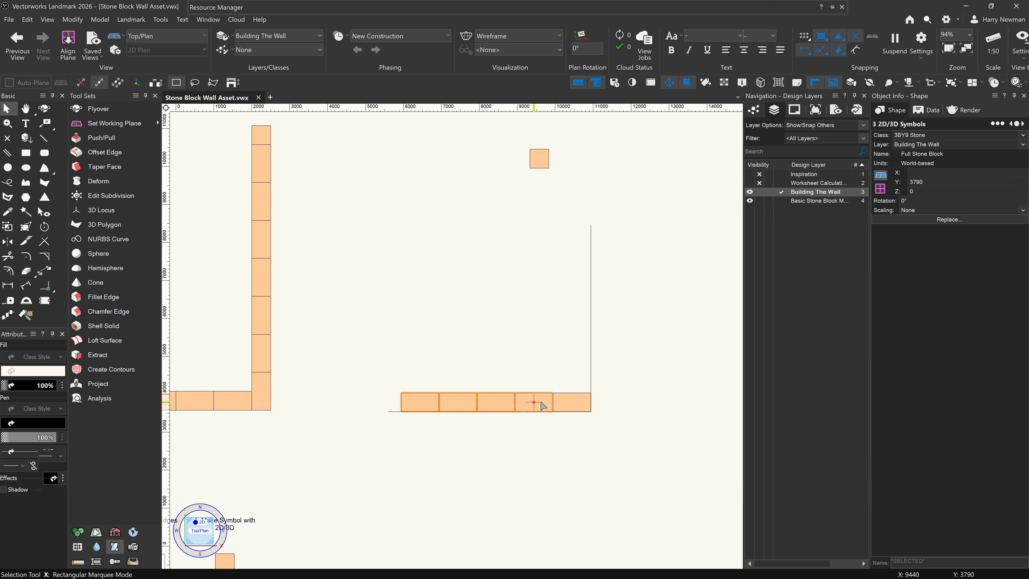
pyautogui.keyDown('shift'); pyautogui.click(540, 405); pyautogui.keyUp('shift')
pyautogui.keyDown('shift'); pyautogui.click(583, 407); pyautogui.keyUp('shift')
pyautogui.hotkey('ctrl', 'alt', 'v')
pyautogui.hotkey('ctrl', 'l')
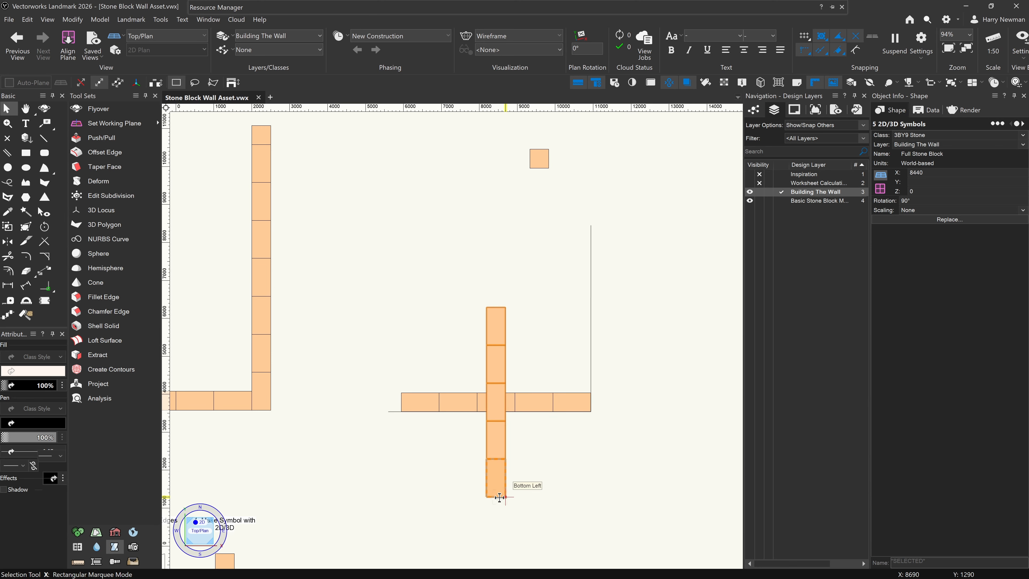
# Move the rotated row to the outer corner directly above the horizontal row, aligned with the vertical guide, and check it in 3D
pyautogui.moveTo(505, 496); pyautogui.dragTo(590, 392)
pyautogui.press('c')
pyautogui.moveTo(622, 464)
pyautogui.mouseDown()
pyautogui.moveTo(590, 428)
pyautogui.moveTo(557, 335)
pyautogui.mouseUp()
pyautogui.press('x')
pyautogui.press('x')
pyautogui.hotkey('ctrl', '5')
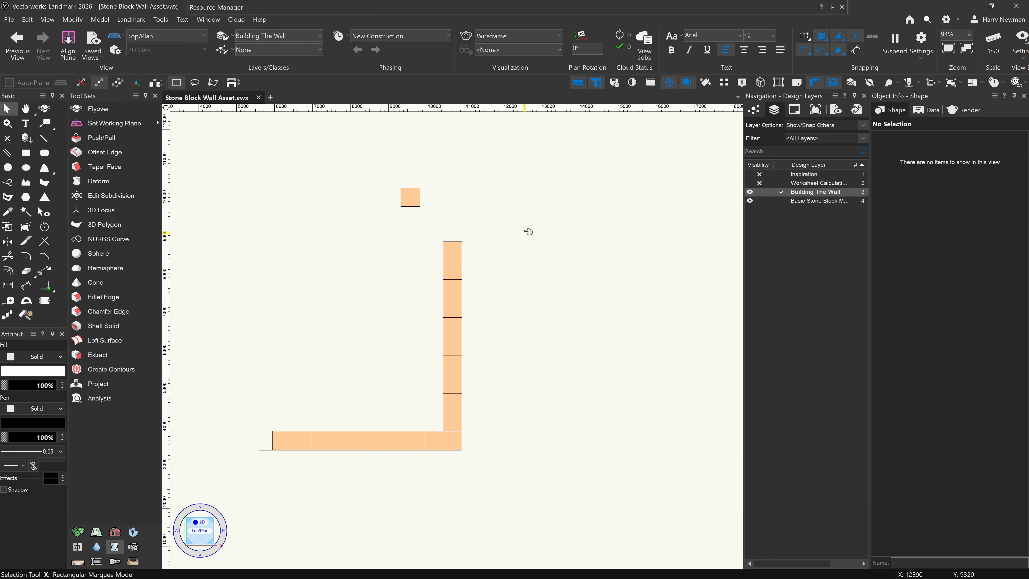
# Copy the vertical five-block row, shift the copy half a block down to the outer corner, and raise it by a Z offset of 500
pyautogui.moveTo(524, 231); pyautogui.dragTo(459, 452)
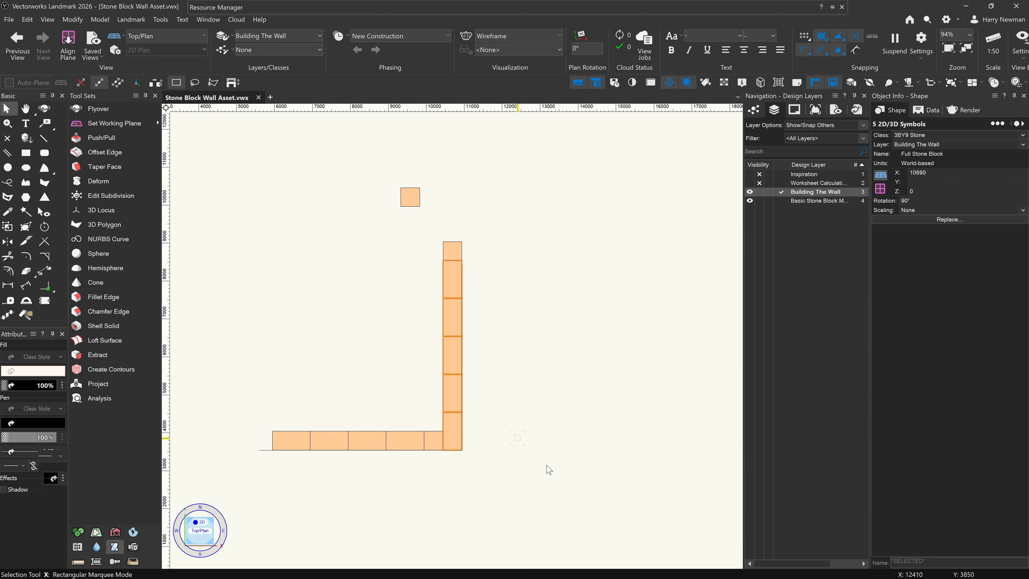
pyautogui.press('c')
pyautogui.moveTo(537, 469)
pyautogui.mouseDown()
pyautogui.moveTo(487, 429)
pyautogui.moveTo(443, 351)
pyautogui.mouseUp()
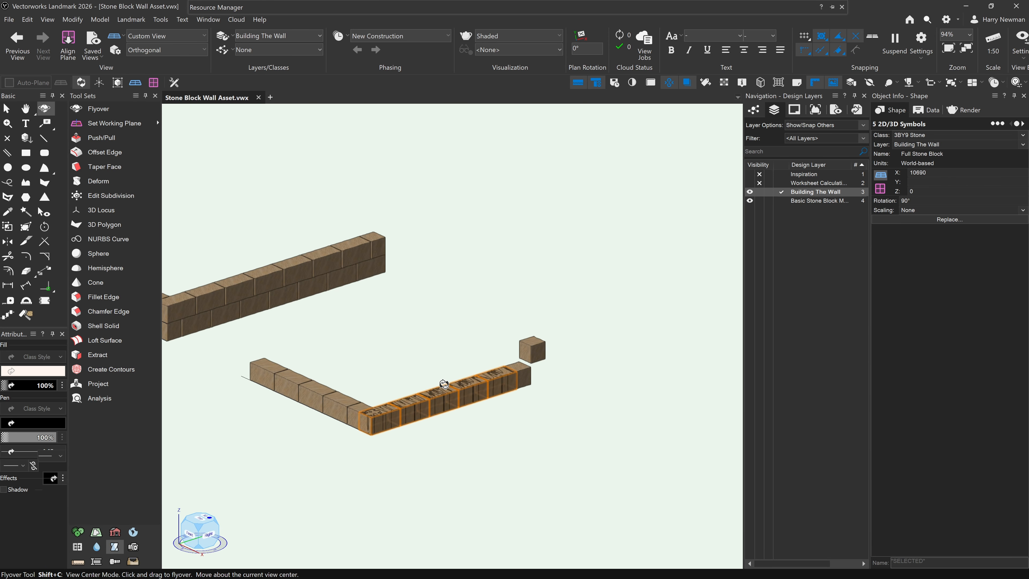
pyautogui.hotkey('ctrl', 'alt', 'm')
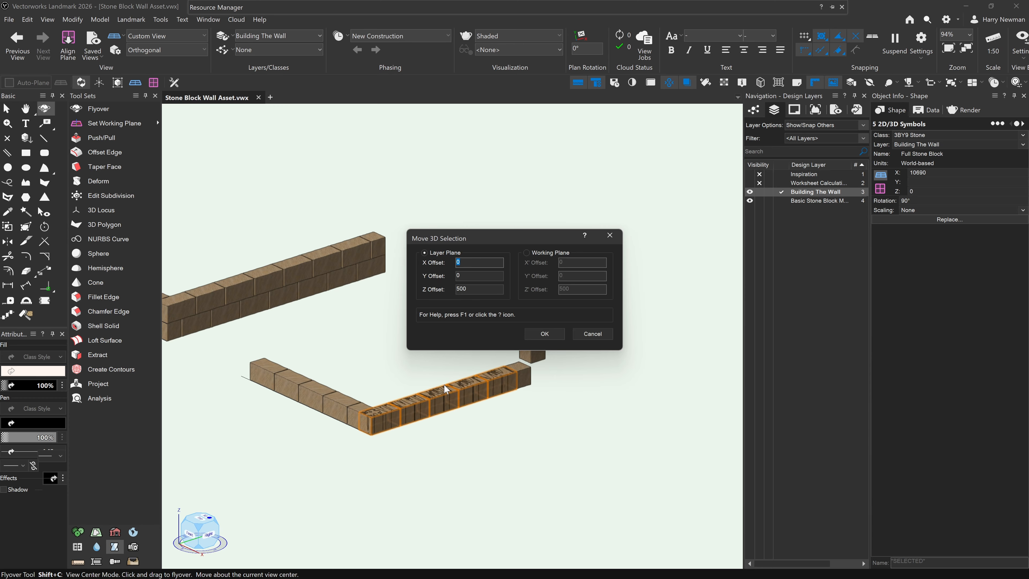
pyautogui.press('Return')
pyautogui.press('x')
pyautogui.click(421, 352)
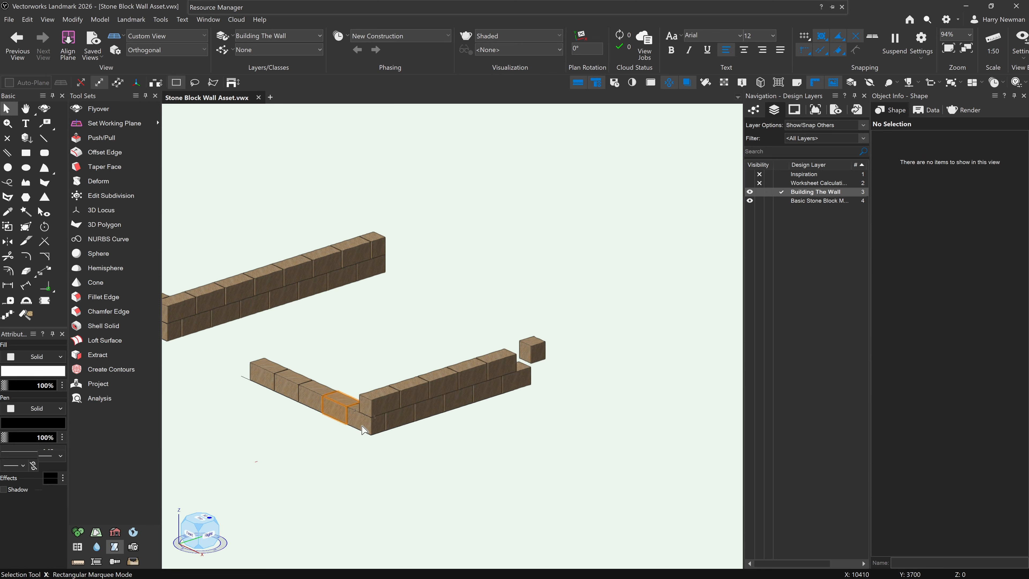
# Copy the horizontal five-block row in place, raise the copy by a Z offset of 500, and inspect the corner in 3D
pyautogui.keyDown('shift'); pyautogui.click(267, 374); pyautogui.keyUp('shift')
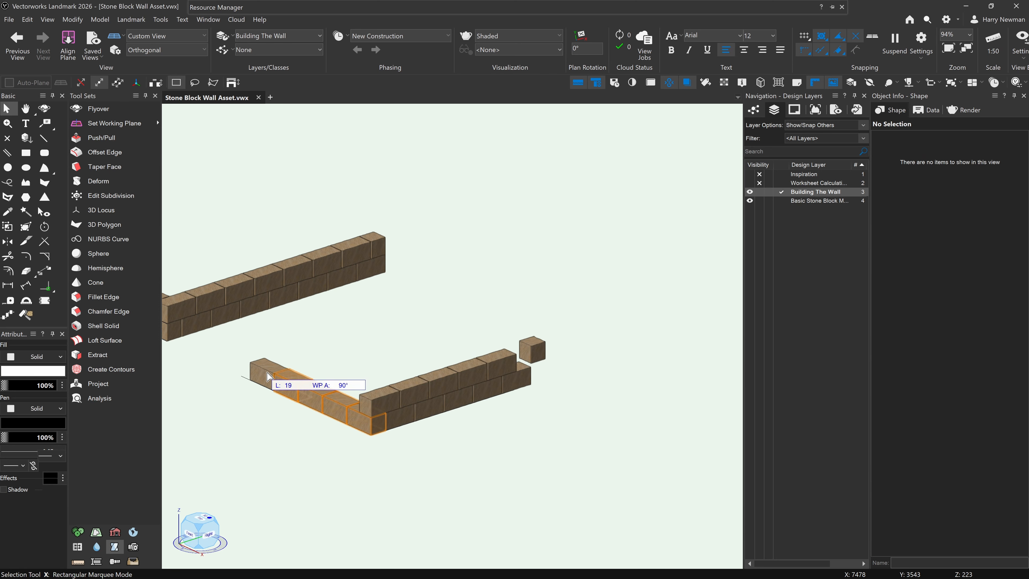
pyautogui.hotkey('ctrl', '5')
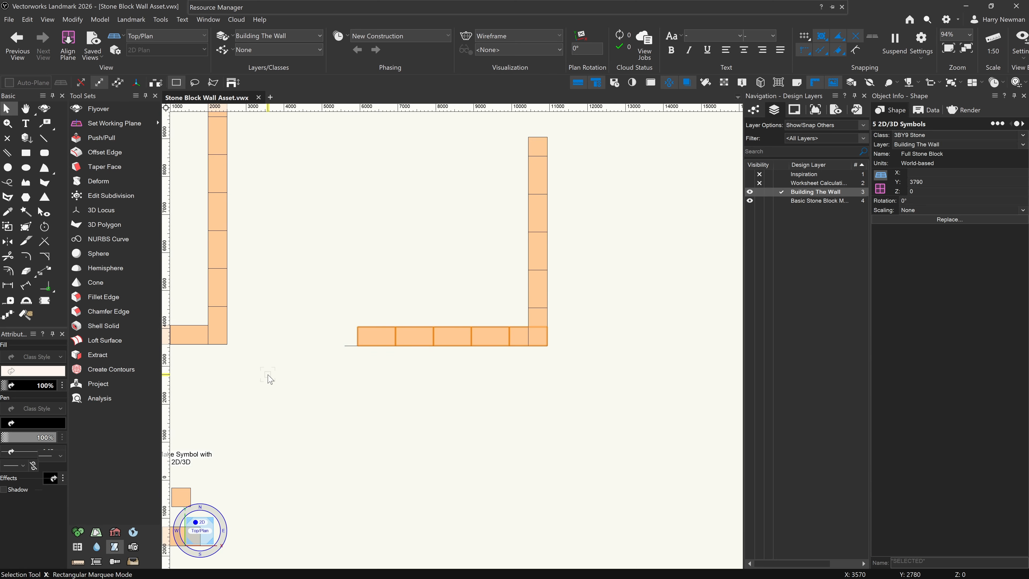
pyautogui.hotkey('ctrl', 'alt', 'v')
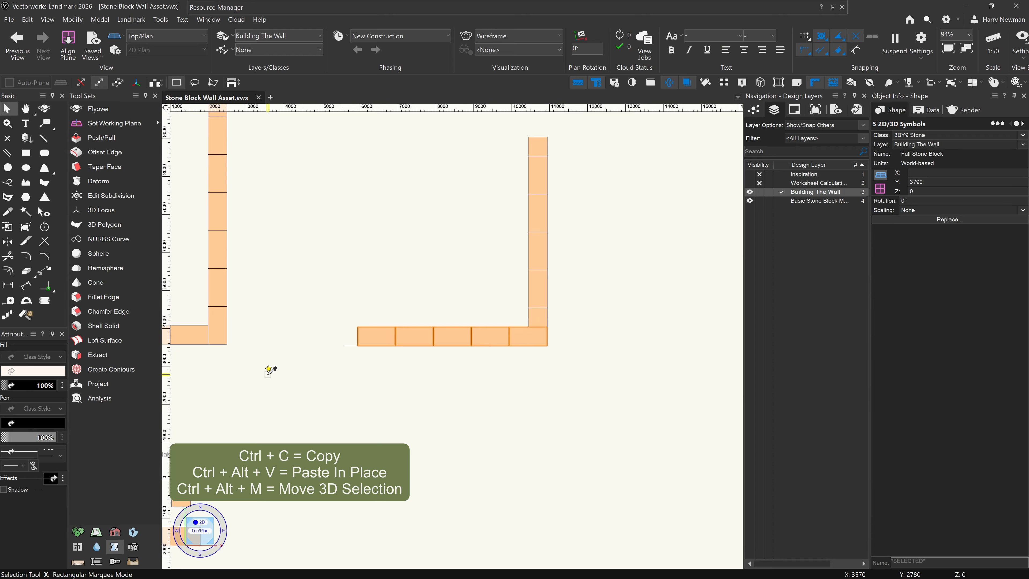
pyautogui.hotkey('ctrl', 'alt', 'm')
pyautogui.press('Return')
pyautogui.hotkey('shift', 'c')
pyautogui.moveTo(475, 409)
pyautogui.mouseDown()
pyautogui.moveTo(476, 419)
pyautogui.moveTo(466, 337)
pyautogui.moveTo(447, 329)
pyautogui.mouseUp()
pyautogui.scroll(2, 529, 363)
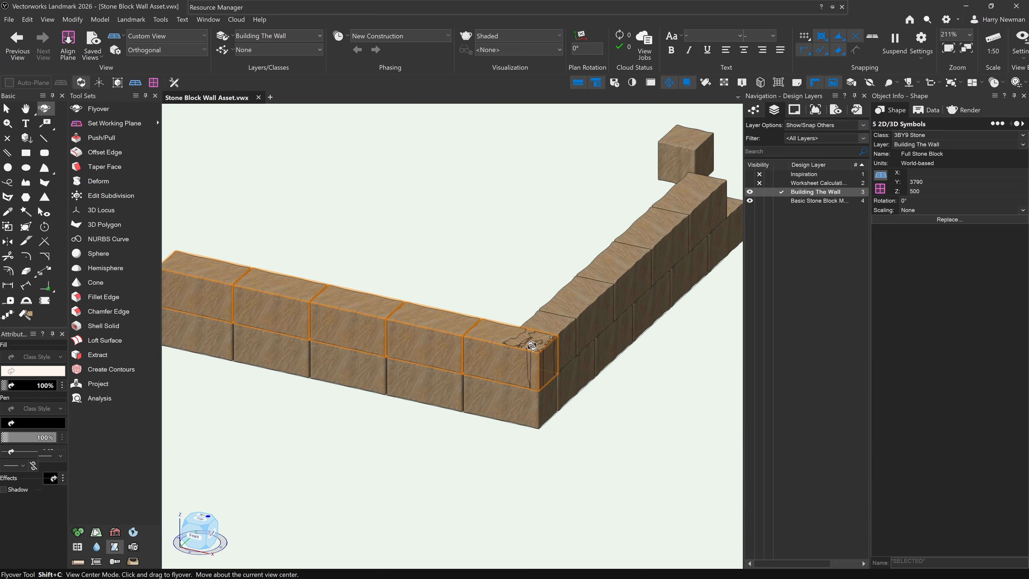
# Shift the raised horizontal row half a block away from the corner so it butts against the other leg, and check the bond in 3D
pyautogui.press('x')
pyautogui.press('5')
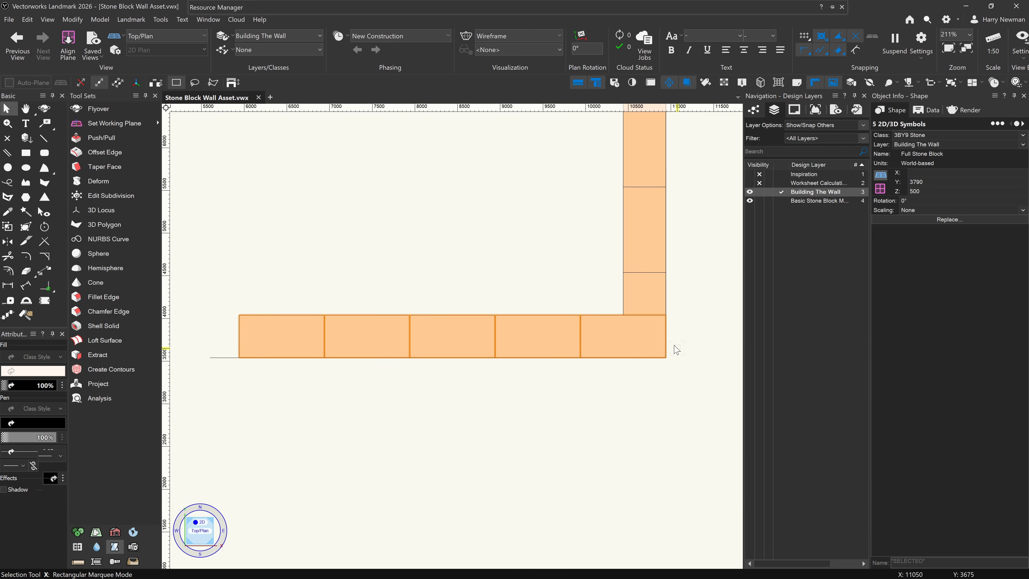
pyautogui.moveTo(666, 332); pyautogui.dragTo(624, 333)
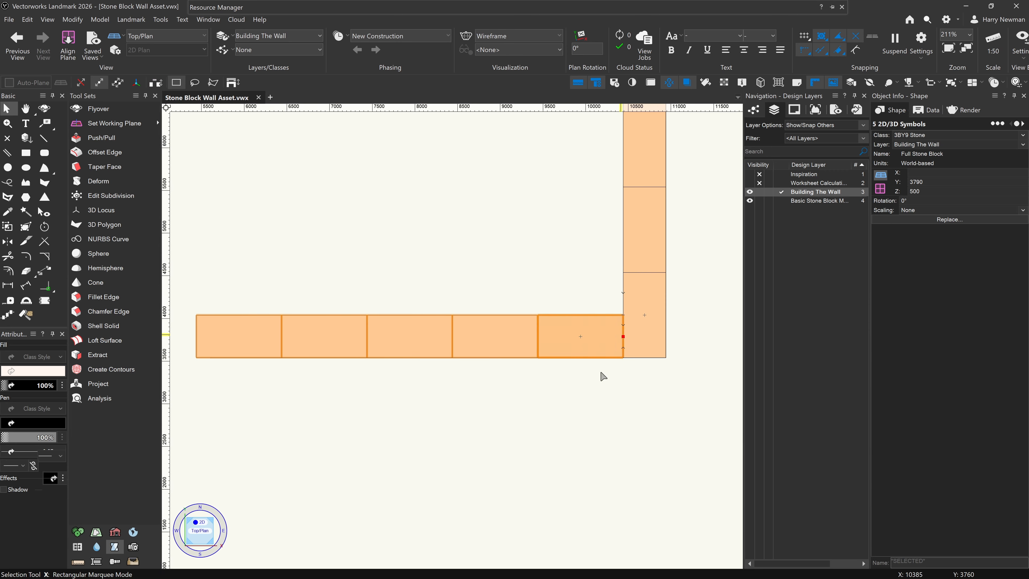
pyautogui.press('c')
pyautogui.moveTo(586, 423)
pyautogui.mouseDown()
pyautogui.moveTo(523, 404)
pyautogui.moveTo(476, 299)
pyautogui.moveTo(480, 310)
pyautogui.moveTo(383, 318)
pyautogui.moveTo(445, 348)
pyautogui.mouseUp()
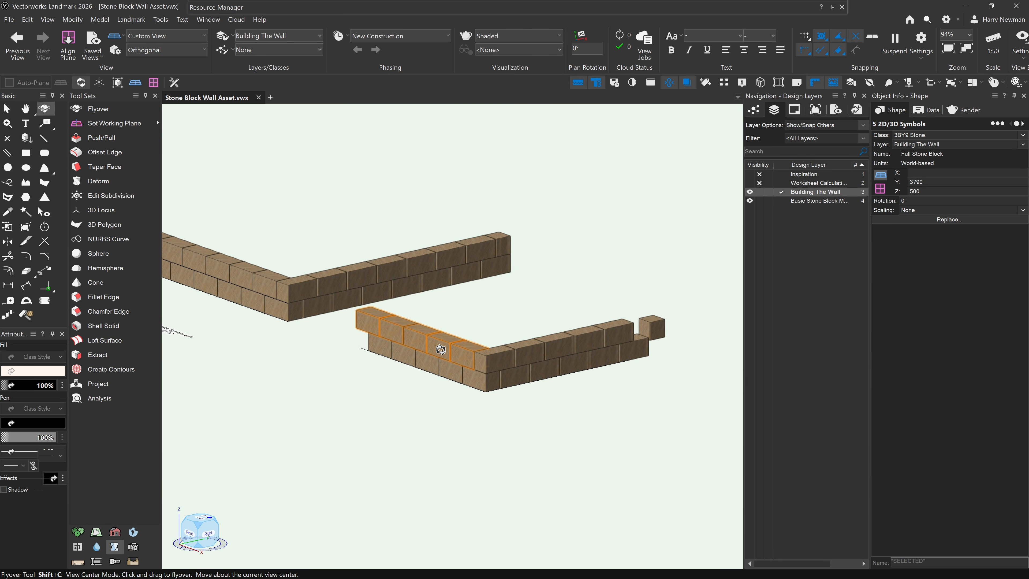
# Move the loose half block to the gap at the free end of the vertical leg and raise it by a Z offset of 500
pyautogui.hotkey('ctrl', 'z')
pyautogui.press('x')
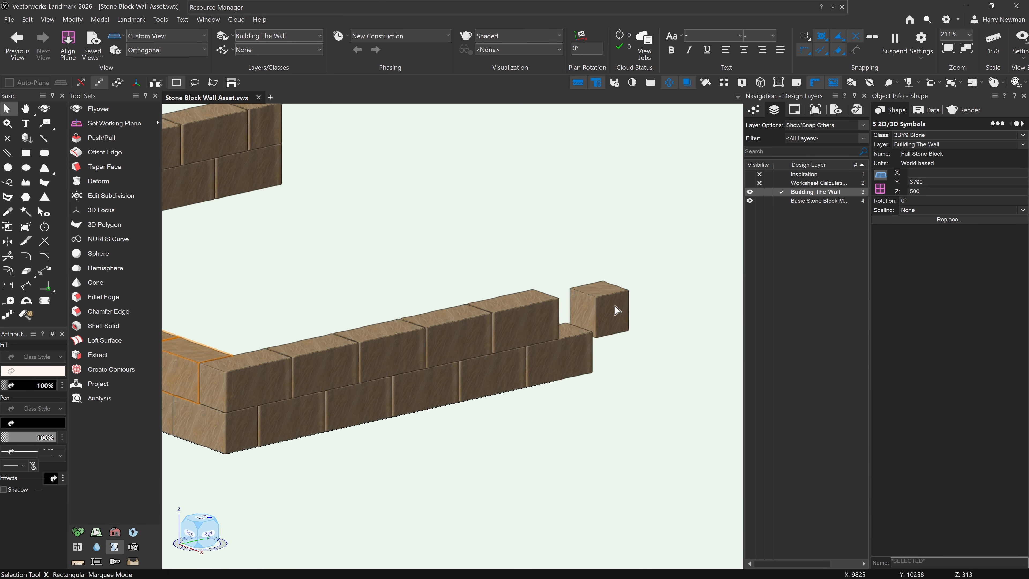
pyautogui.click(614, 338)
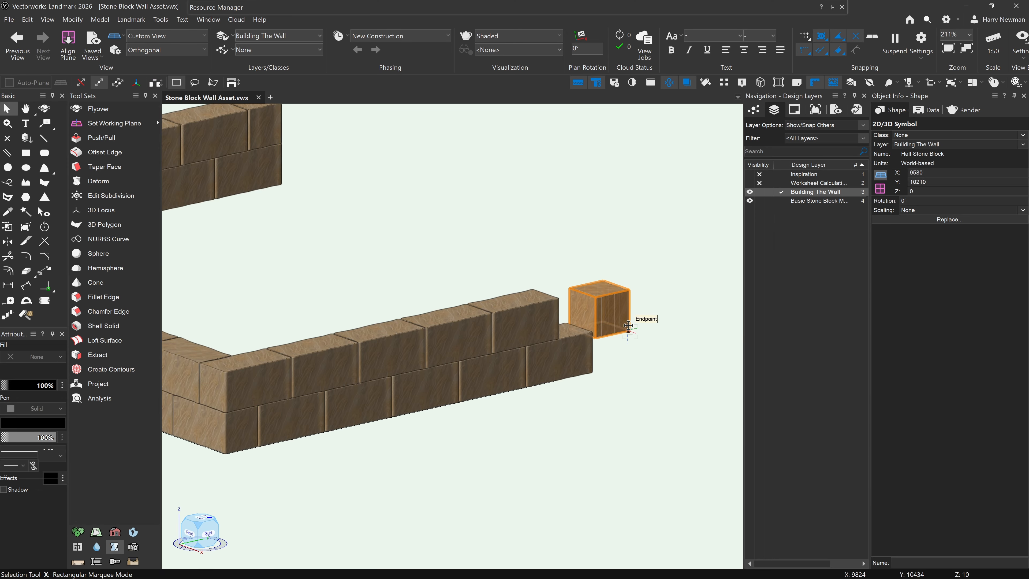
pyautogui.press('F5')
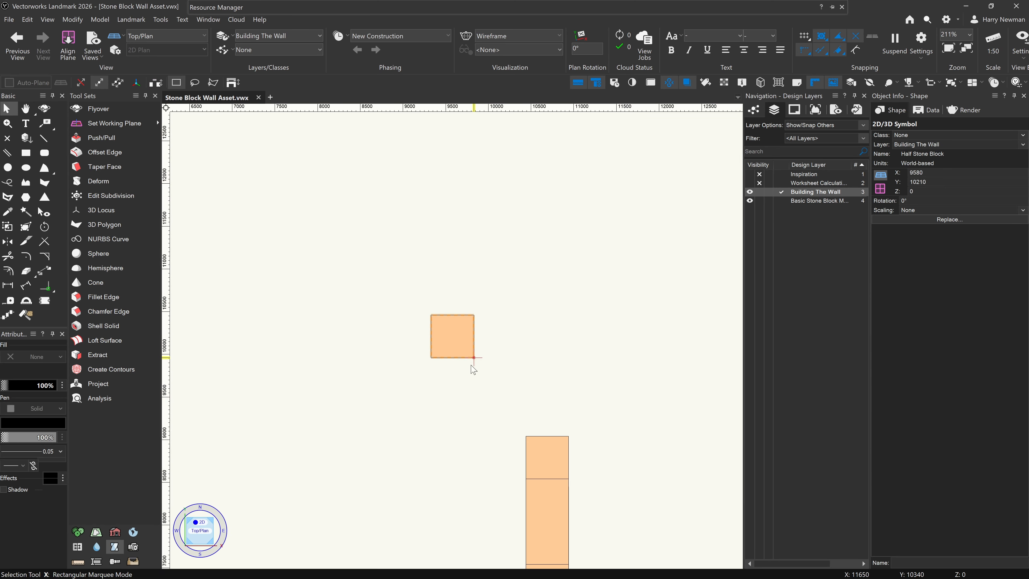
pyautogui.moveTo(472, 359)
pyautogui.mouseDown()
pyautogui.moveTo(496, 416)
pyautogui.moveTo(576, 480)
pyautogui.moveTo(474, 407)
pyautogui.moveTo(497, 411)
pyautogui.mouseUp()
pyautogui.hotkey('shift', 'c')
pyautogui.hotkey('ctrl', 'alt', 'shift', 'm')
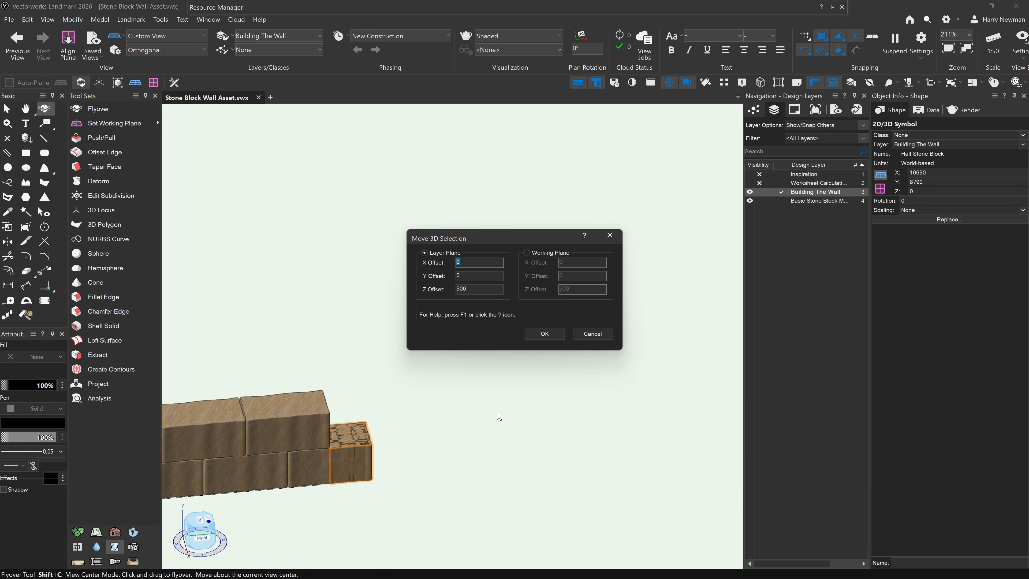
pyautogui.press('Return')
pyautogui.scroll(-5, 535, 374)
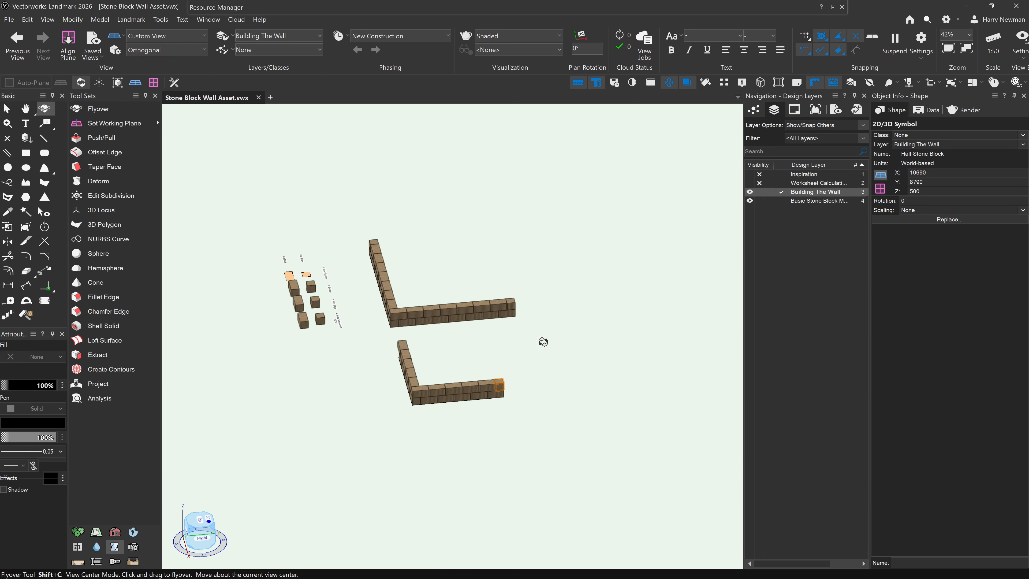
# Inspect the newly built smaller L-shaped wall in 3D and delete the whole wall in plan
pyautogui.press('x')
pyautogui.press('F5')
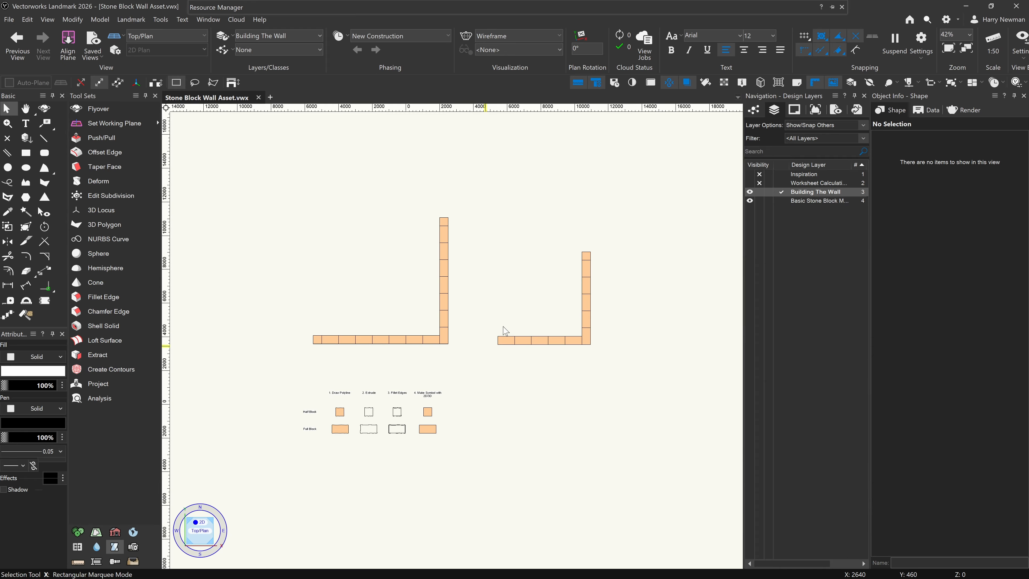
pyautogui.hotkey('shift', 'c')
pyautogui.moveTo(583, 404); pyautogui.dragTo(609, 450)
pyautogui.scroll(2, 609, 438)
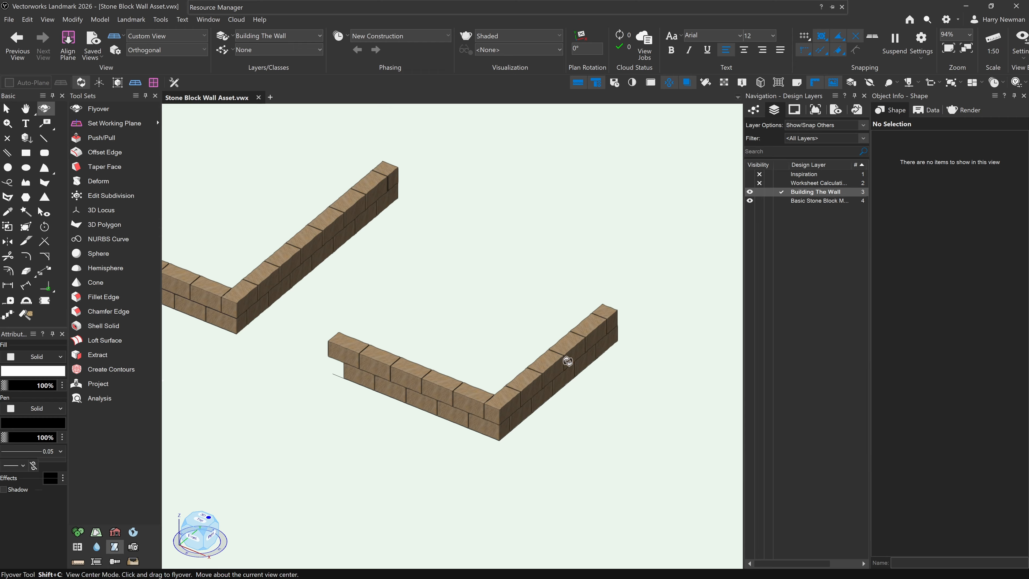
pyautogui.scroll(-2, 576, 396)
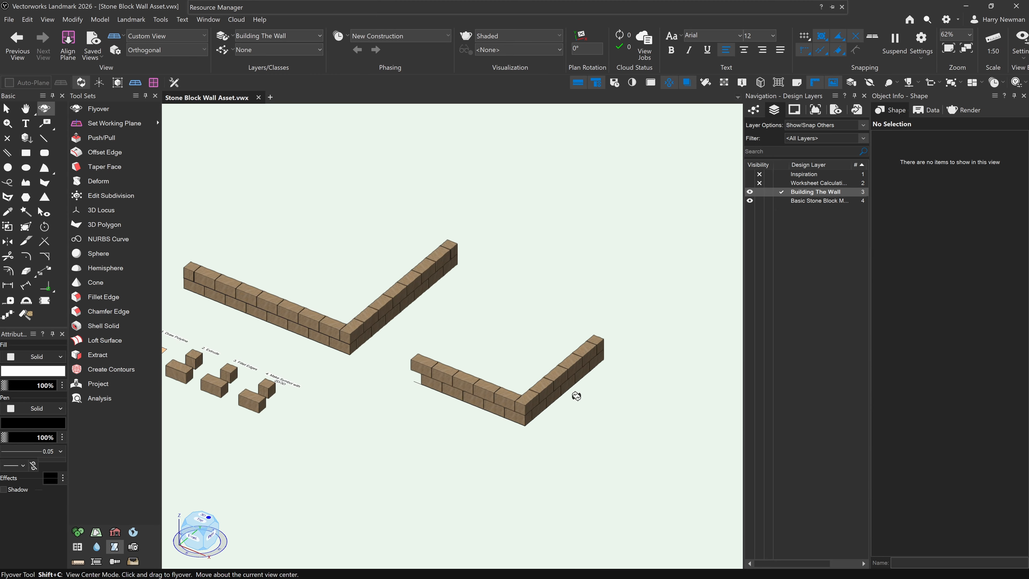
pyautogui.press('F5')
pyautogui.moveTo(458, 173); pyautogui.dragTo(675, 411)
pyautogui.press('Delete')
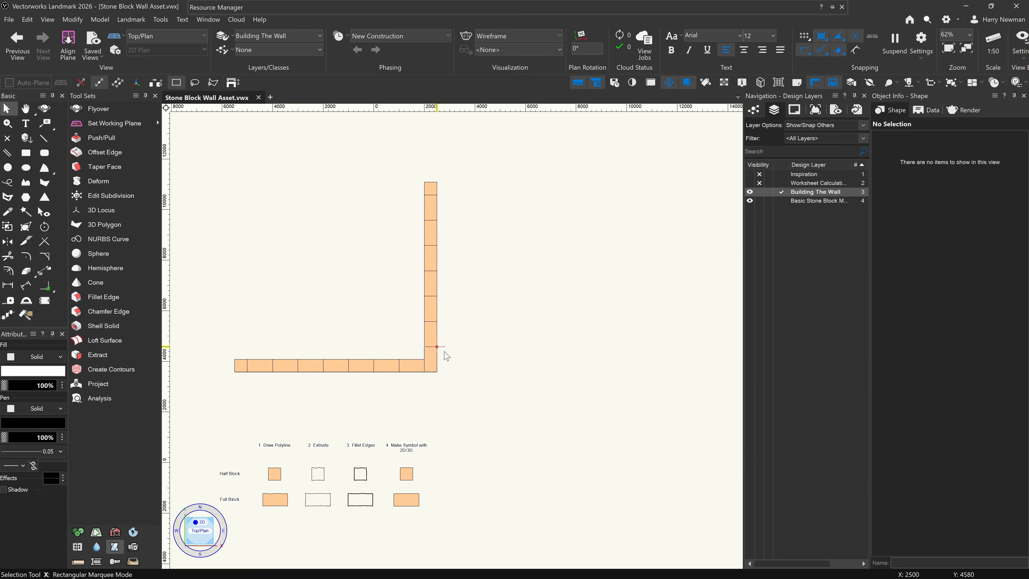
# Examine the larger L-shaped wall and the full and half block modelling stages in 3D
pyautogui.hotkey('shift', 'c')
pyautogui.moveTo(475, 429)
pyautogui.mouseDown()
pyautogui.moveTo(438, 405)
pyautogui.moveTo(390, 409)
pyautogui.mouseUp()
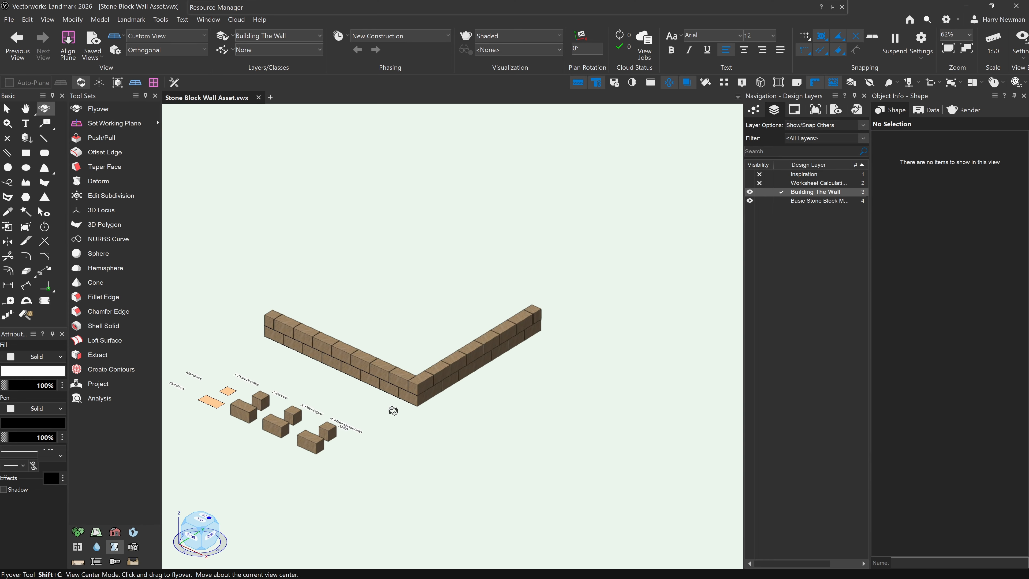
pyautogui.press('x')
pyautogui.moveTo(453, 447); pyautogui.dragTo(535, 450, button='middle')
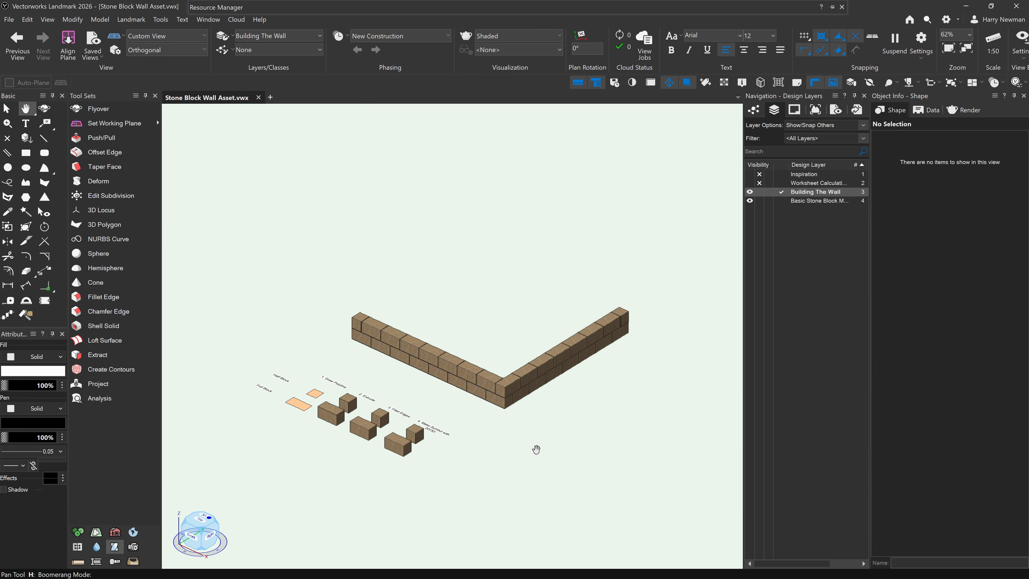
pyautogui.scroll(2, 441, 433)
pyautogui.moveTo(425, 466); pyautogui.dragTo(454, 464, button='middle')
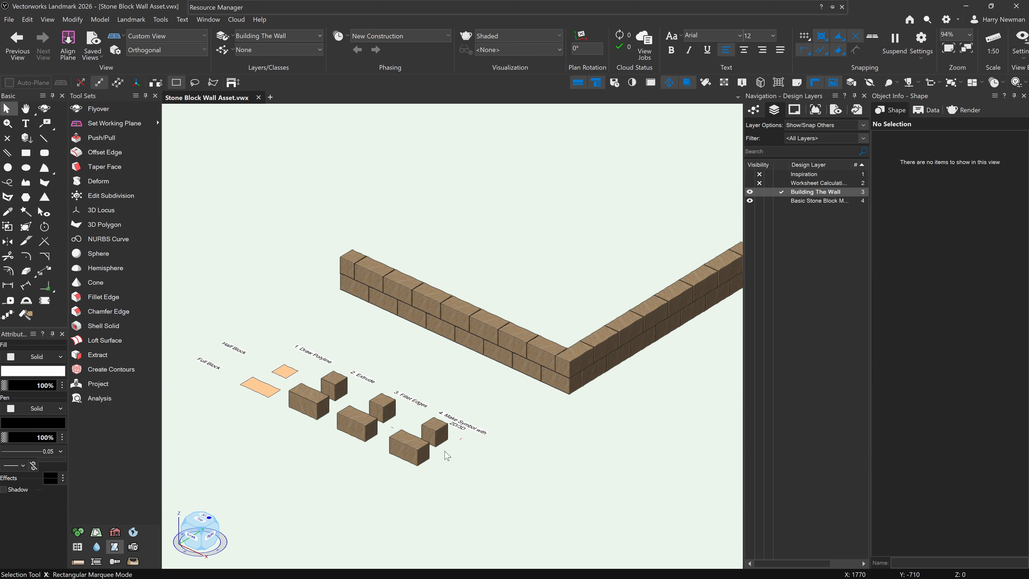
pyautogui.scroll(-2, 519, 403)
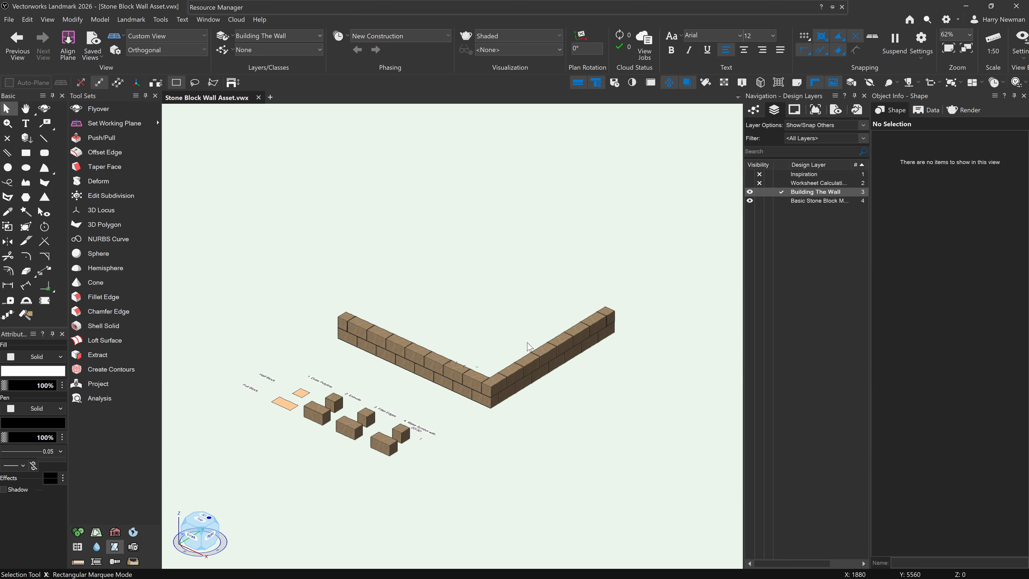
# Return to Top/Plan, make Worksheet Calculations the active layer, and examine the Block Wall Takeoff table
pyautogui.press('F5')
pyautogui.moveTo(447, 200); pyautogui.dragTo(475, 352, button='middle')
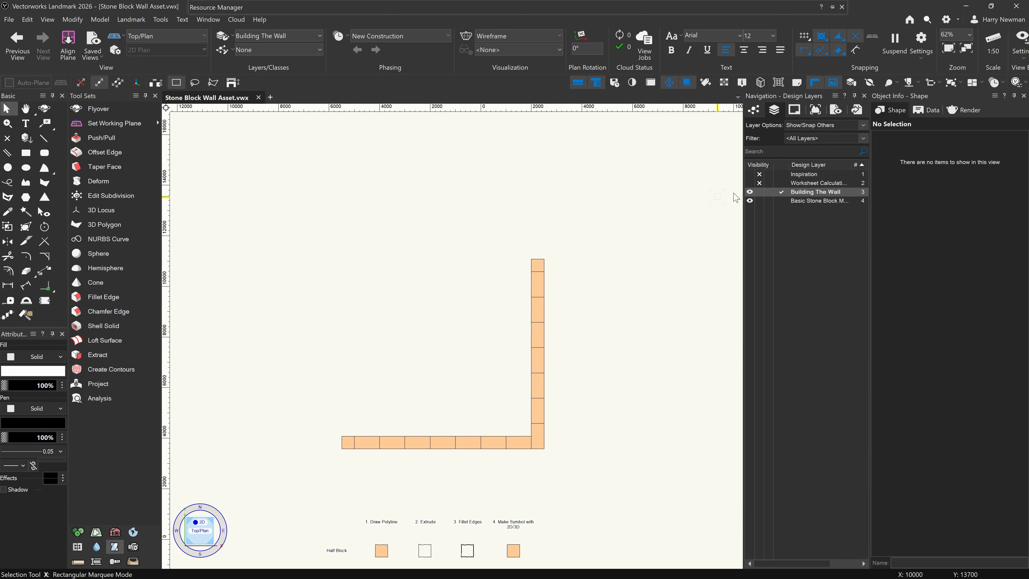
pyautogui.click(776, 182)
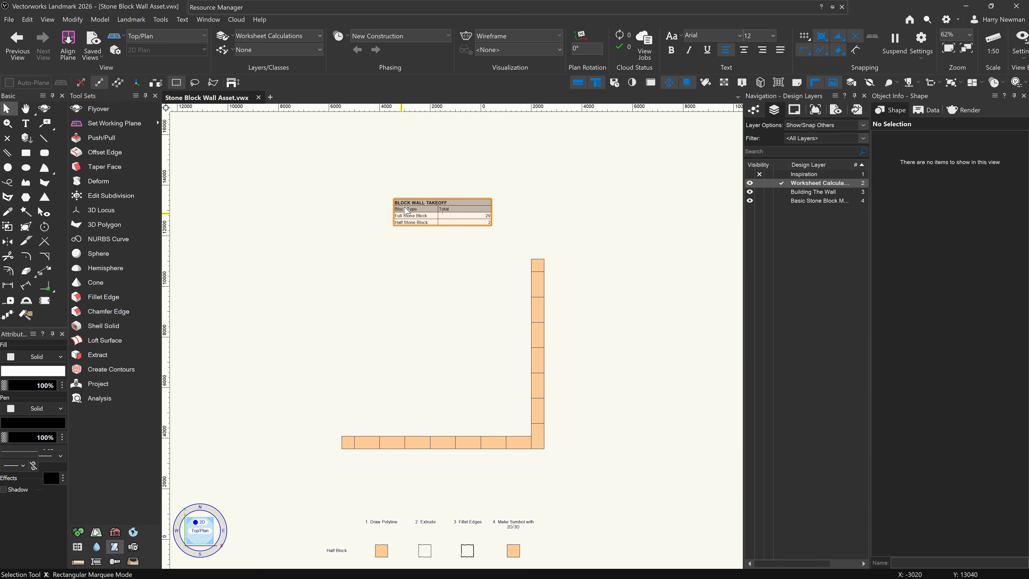
pyautogui.click(423, 215)
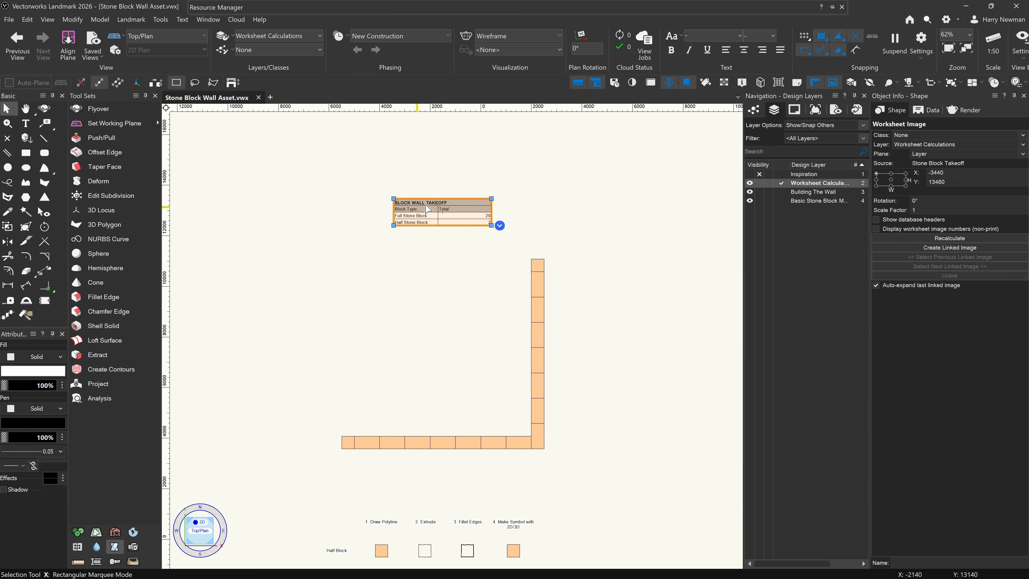
pyautogui.scroll(2, 432, 186)
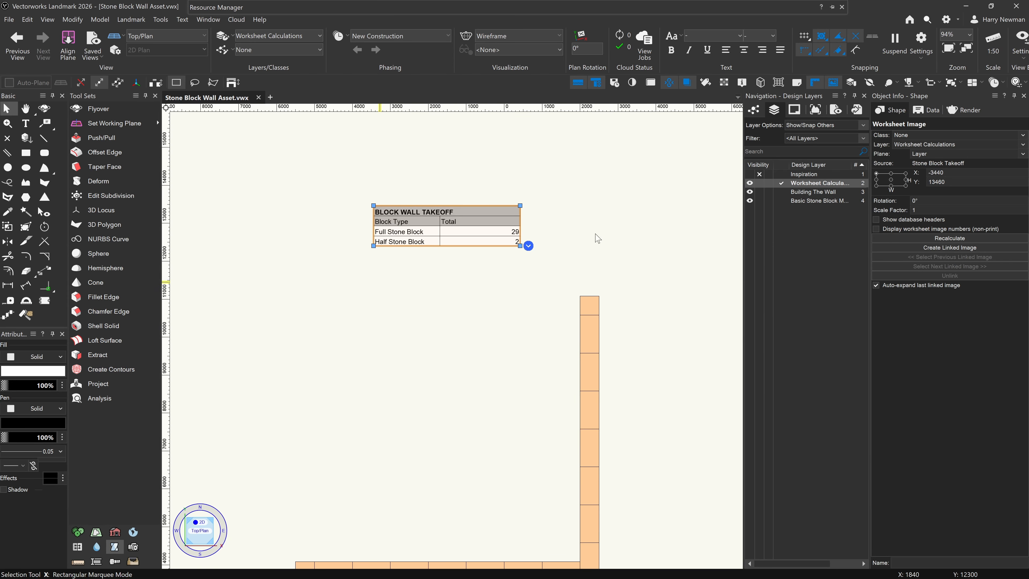
pyautogui.click(478, 182)
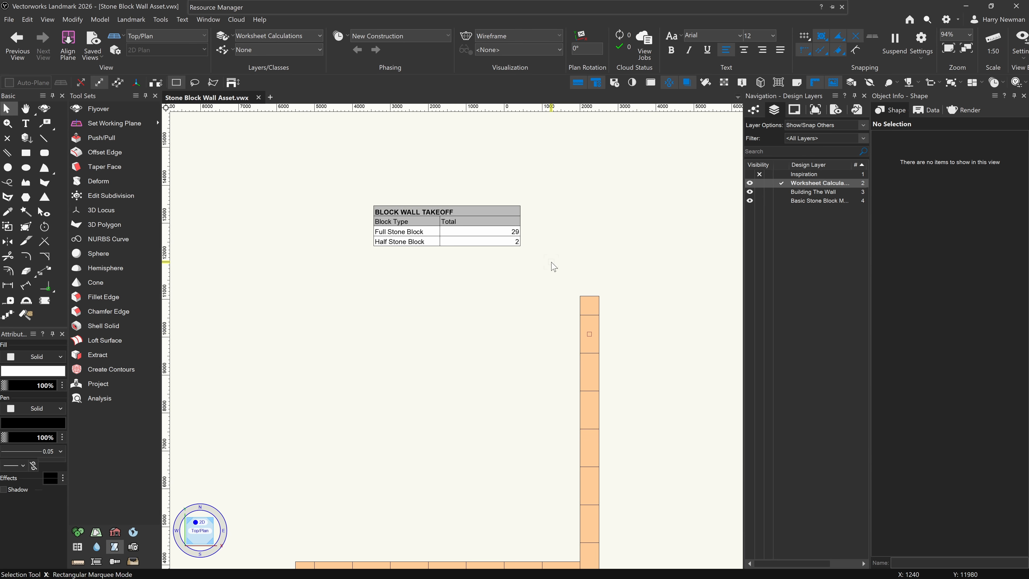
pyautogui.scroll(-2, 554, 266)
# Make Building The Wall the active layer, check a full block in the vertical leg, and compare it with the takeoff table
pyautogui.click(779, 197)
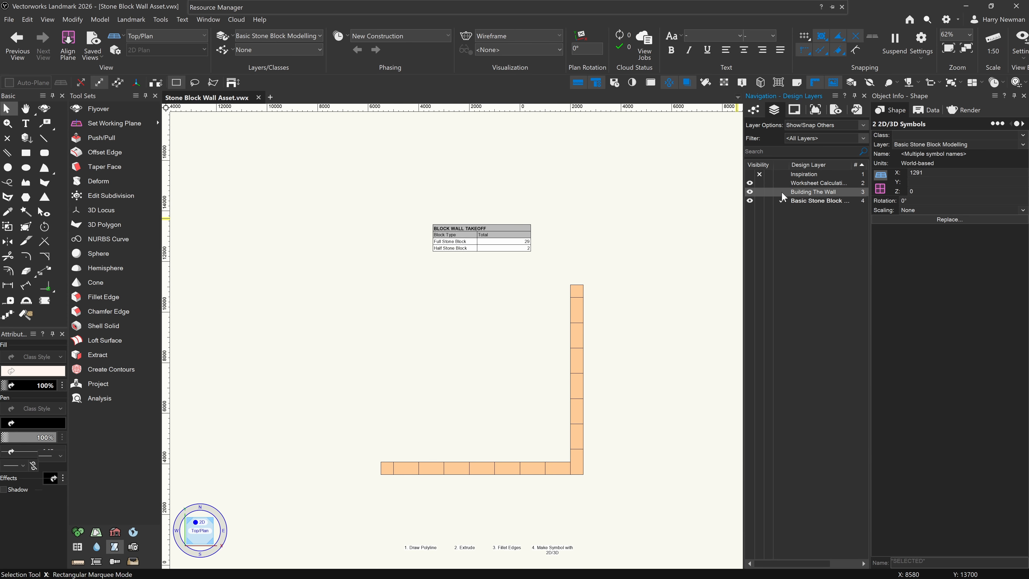
pyautogui.click(781, 191)
pyautogui.click(578, 305)
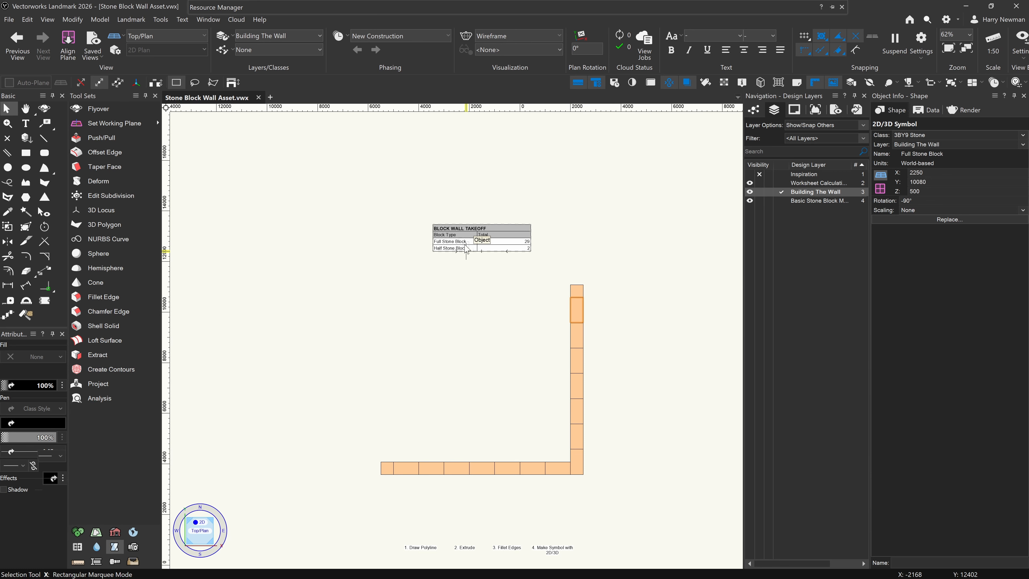
pyautogui.click(460, 268)
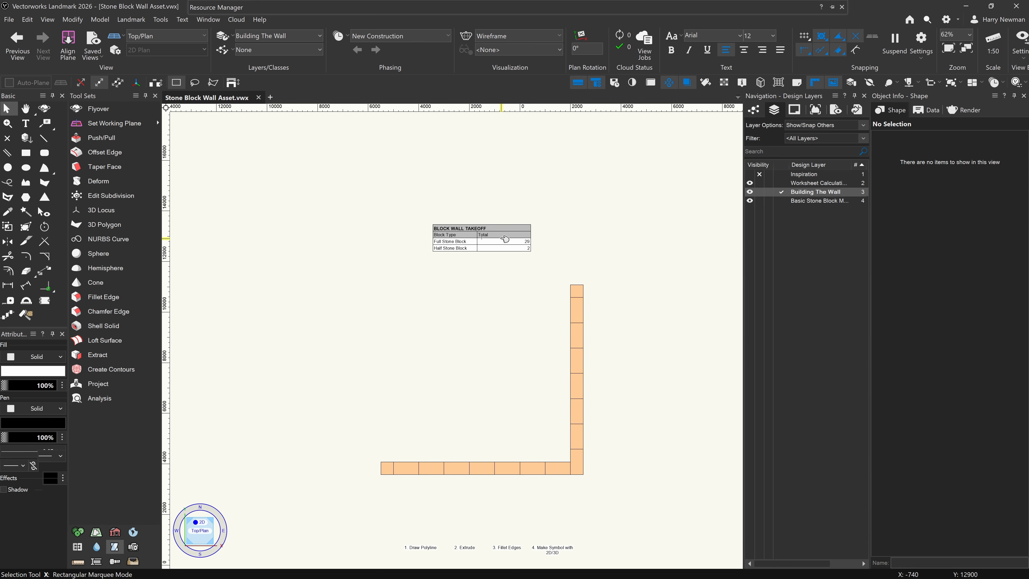
pyautogui.scroll(4, 484, 239)
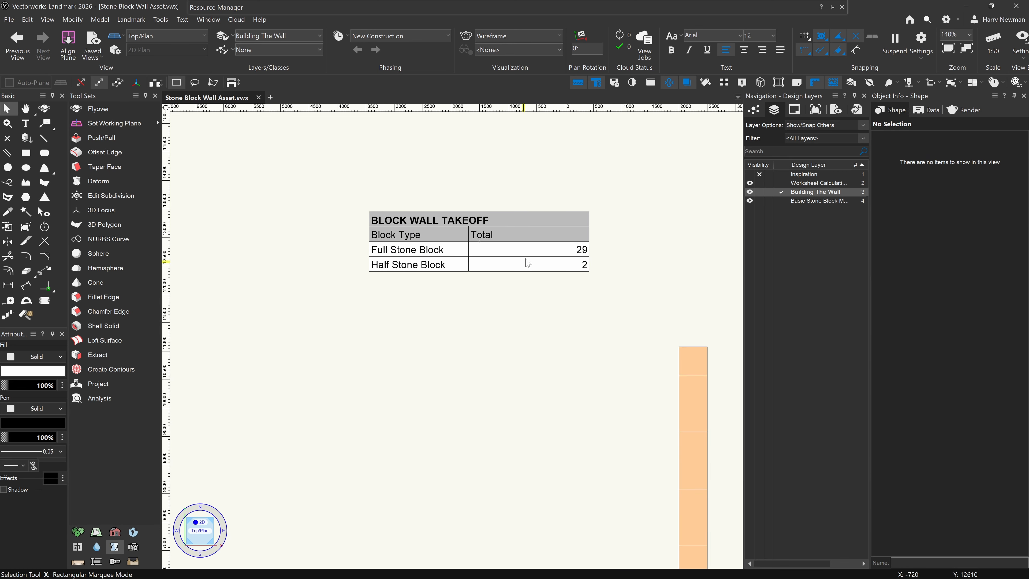
pyautogui.scroll(-2, 524, 261)
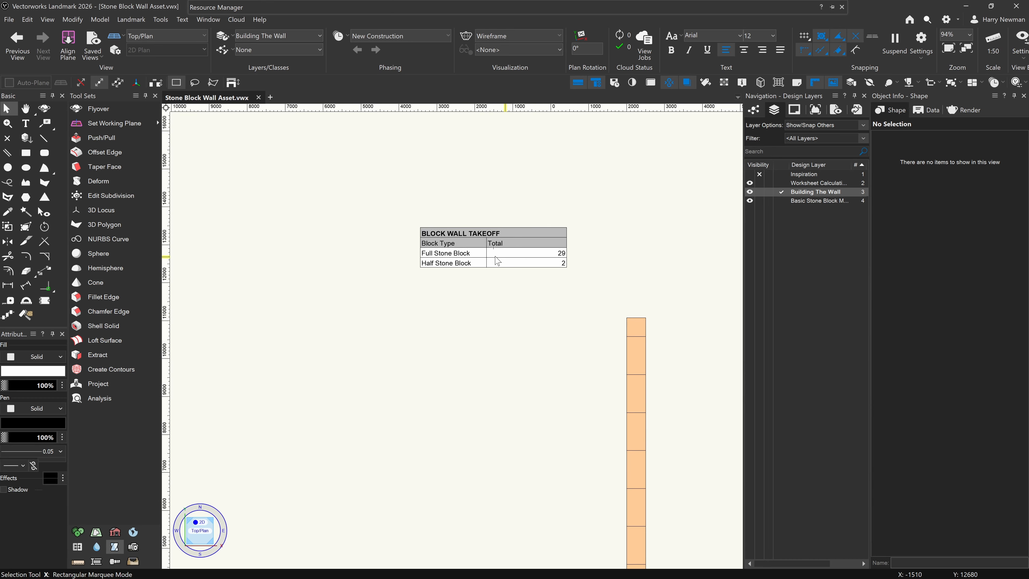
# Open the Stone Block Takeoff worksheet from its table on the drawing, review its rows, and close it
pyautogui.click(480, 232)
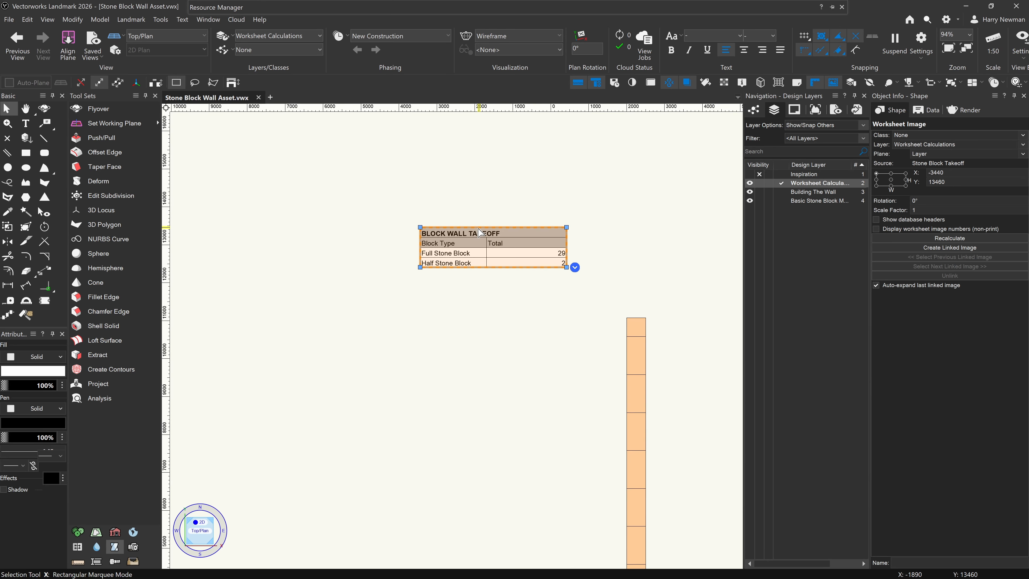
pyautogui.doubleClick(480, 232)
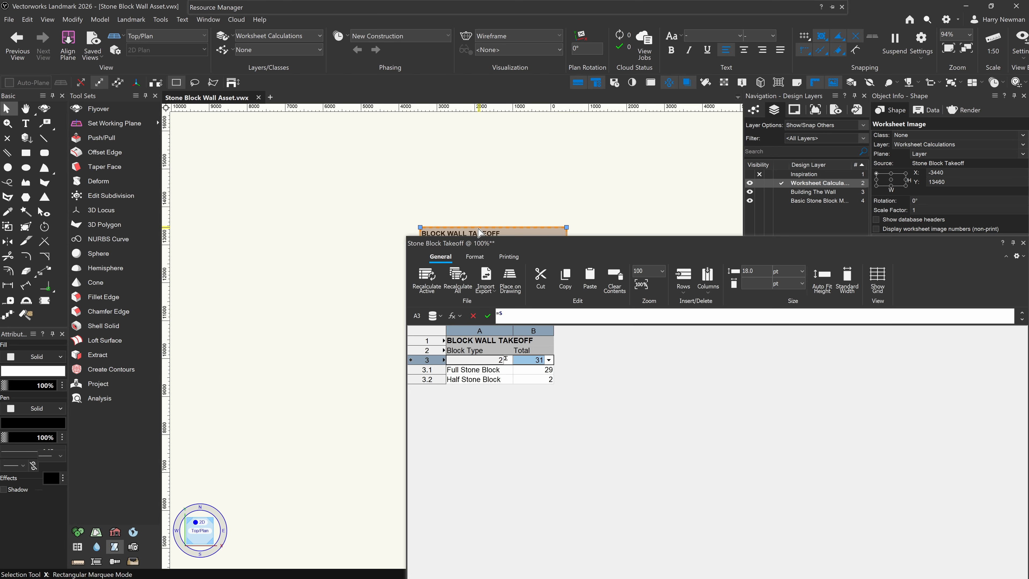
pyautogui.moveTo(522, 242); pyautogui.dragTo(430, 146)
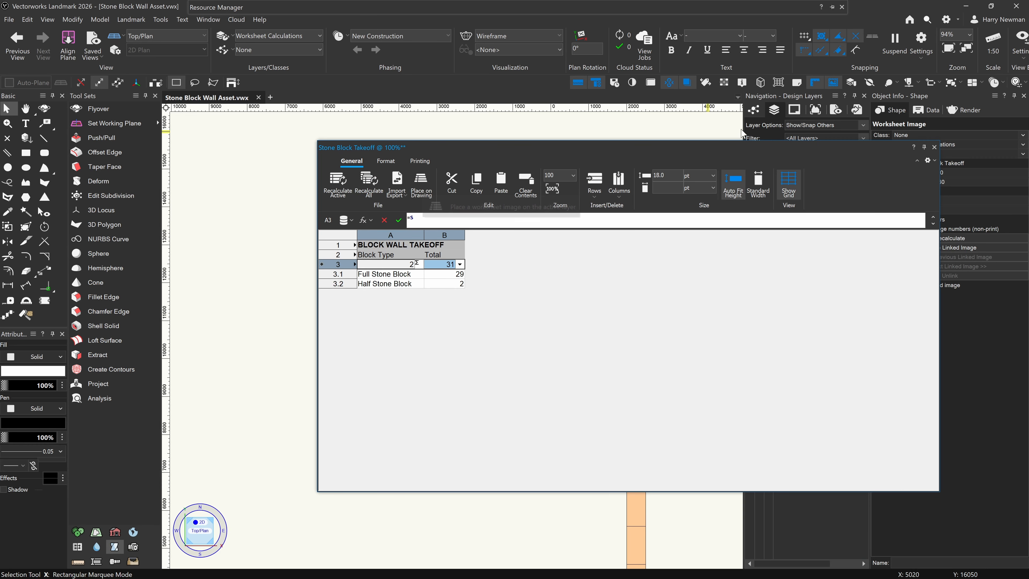
pyautogui.click(934, 147)
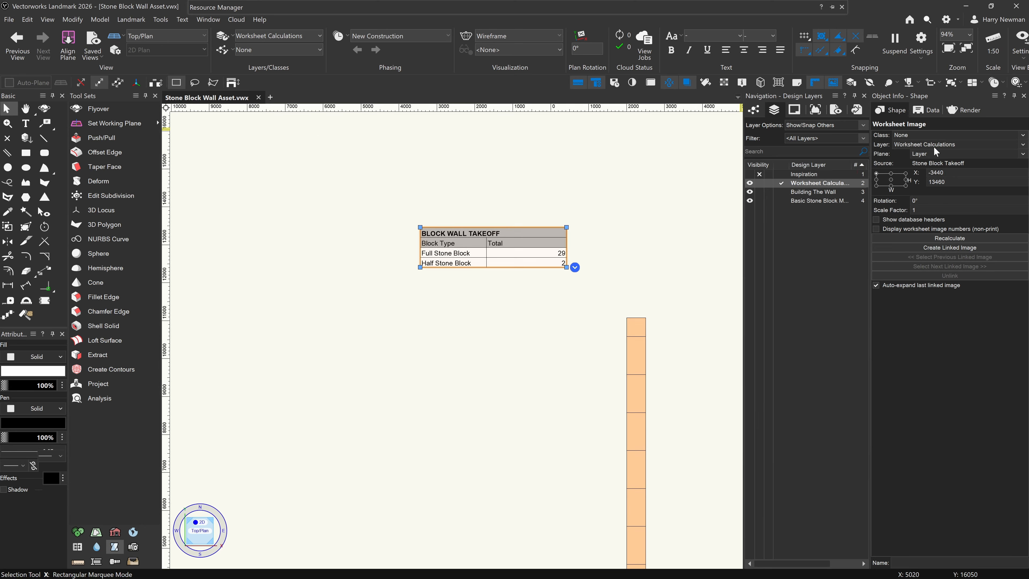
pyautogui.click(517, 292)
pyautogui.click(482, 233)
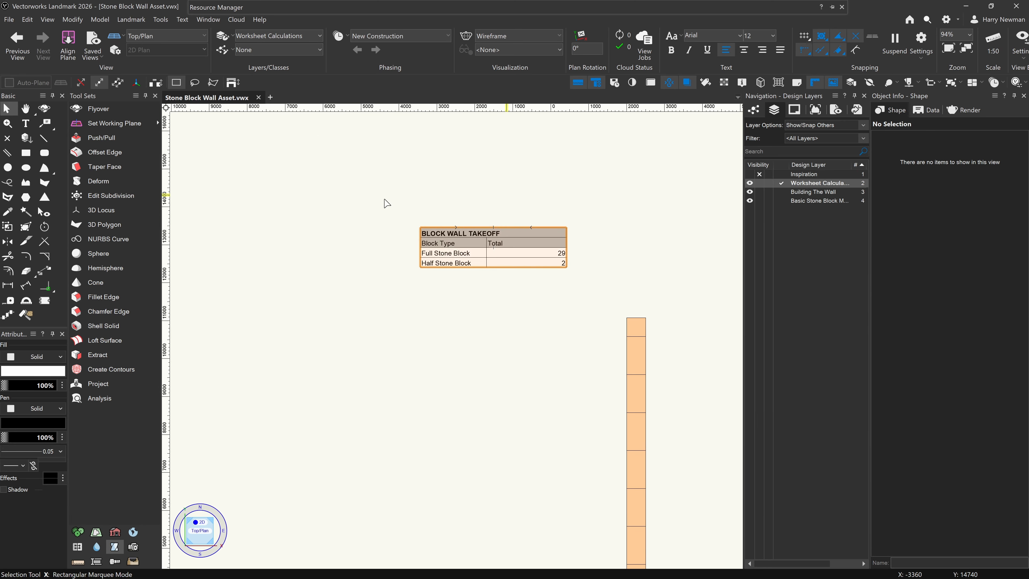
# Reopen the Stone Block Takeoff worksheet and open the criteria of database row 3 for editing
pyautogui.click(456, 249)
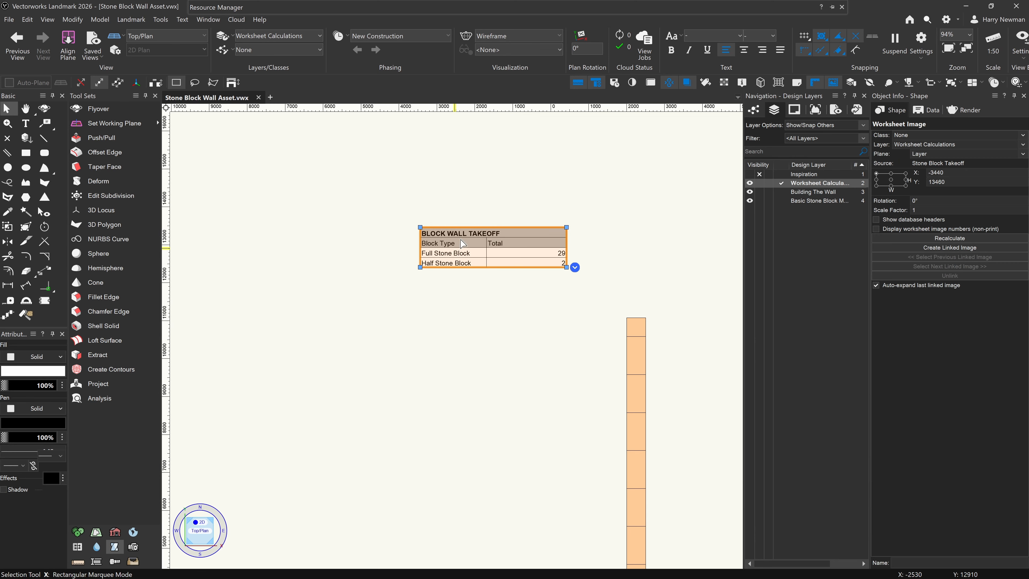
pyautogui.doubleClick(437, 231)
pyautogui.moveTo(481, 152); pyautogui.dragTo(402, 137)
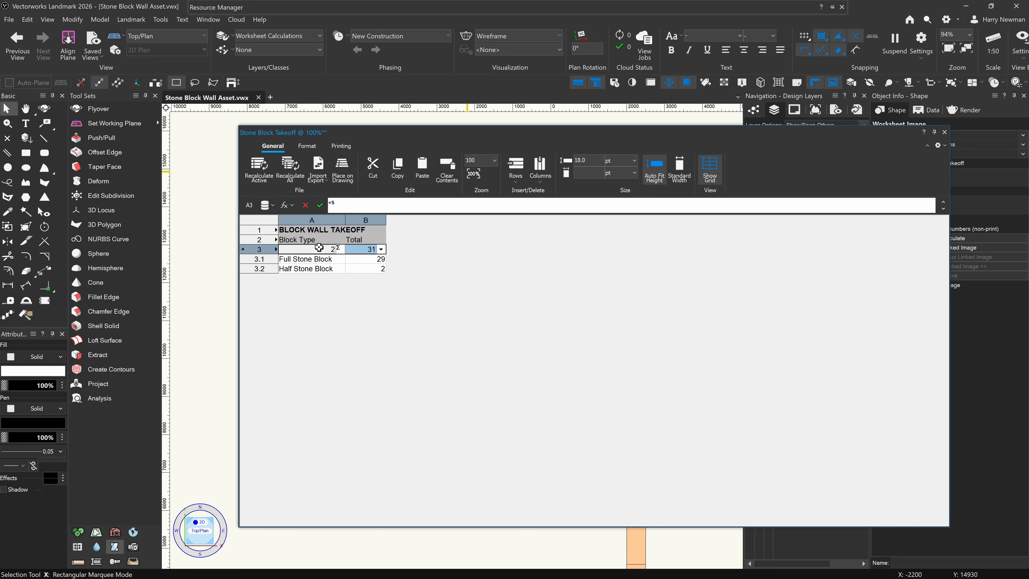
pyautogui.rightClick(267, 253)
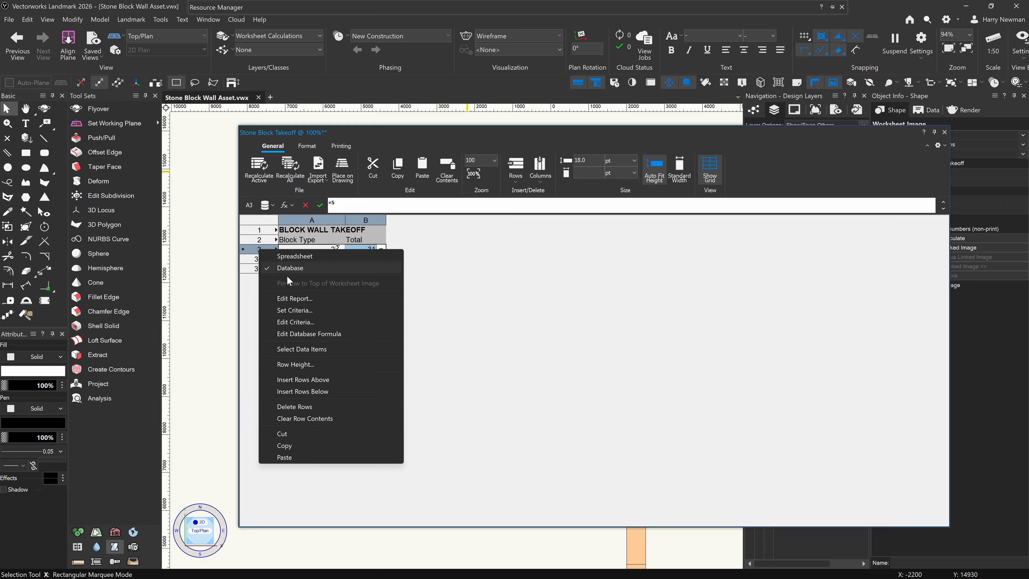
pyautogui.click(309, 321)
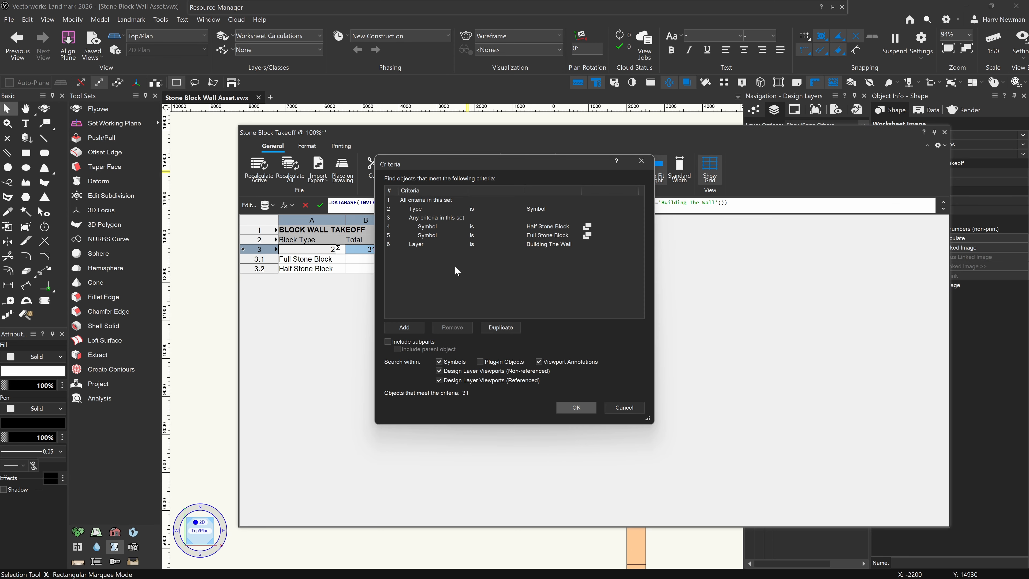
# Examine the takeoff's Type and Layer criteria, including the selectable design layers and criterion types
pyautogui.click(553, 208)
pyautogui.click(578, 245)
pyautogui.click(576, 244)
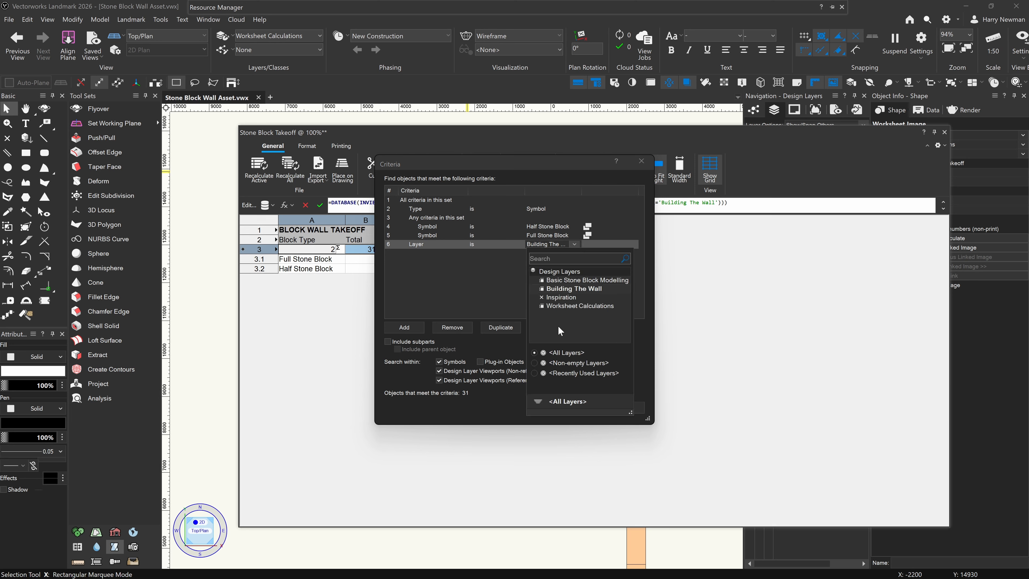
pyautogui.click(508, 295)
pyautogui.click(425, 244)
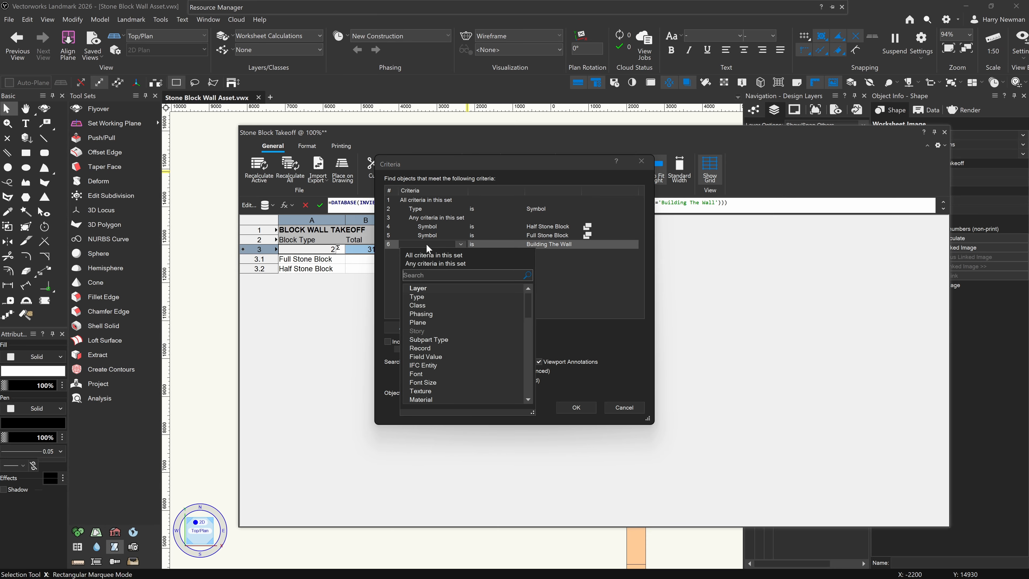
pyautogui.click(418, 288)
pyautogui.click(388, 244)
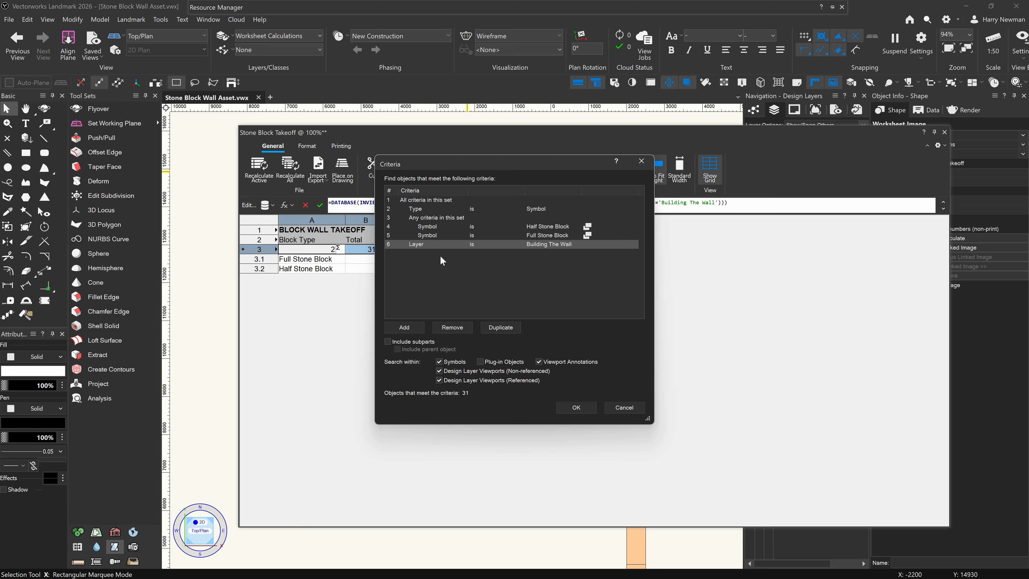
# Cancel the criteria editing, close the Stone Block Takeoff worksheet, and deselect its table on the drawing
pyautogui.click(614, 409)
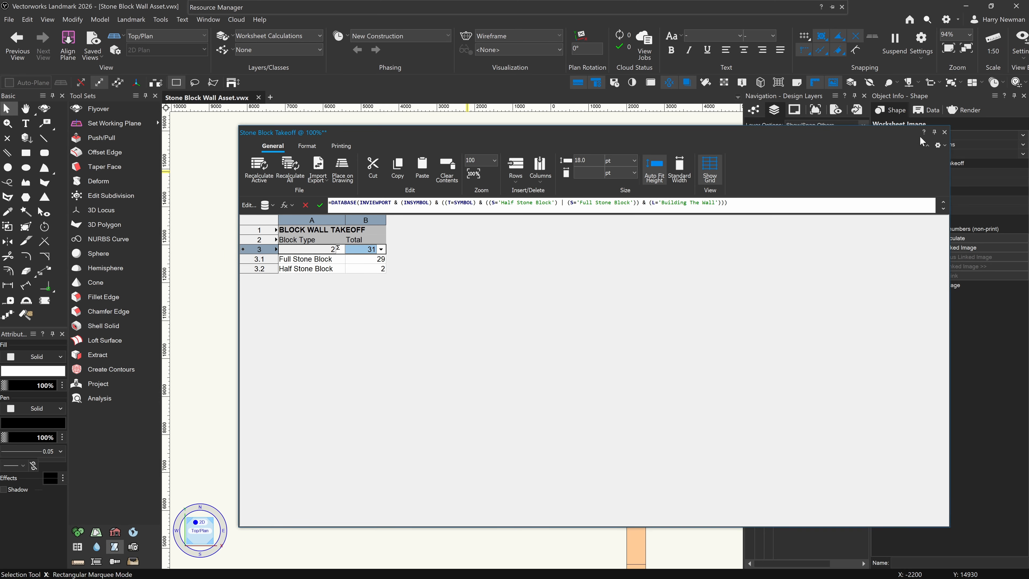
pyautogui.click(944, 132)
pyautogui.click(519, 308)
pyautogui.scroll(-1, 435, 215)
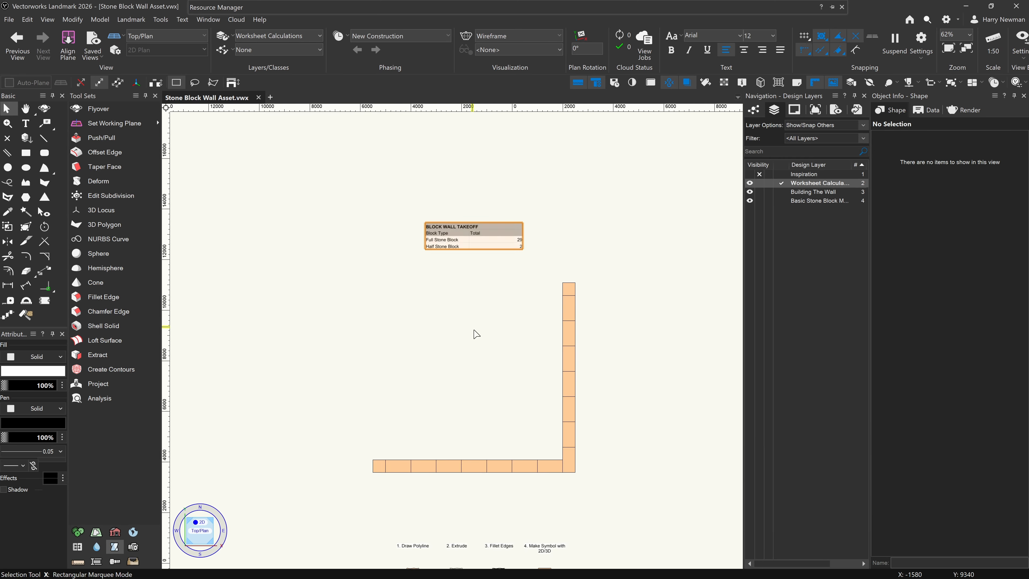
# Examine the L-shaped wall, the block construction stages, and the takeoff table in 3D and in Top/Plan view
pyautogui.moveTo(586, 498)
pyautogui.keyDown('ctrl'); pyautogui.mouseDown(button='middle')
pyautogui.moveTo(555, 425)
pyautogui.moveTo(553, 344)
pyautogui.moveTo(568, 396)
pyautogui.mouseUp(button='middle'); pyautogui.keyUp('ctrl')
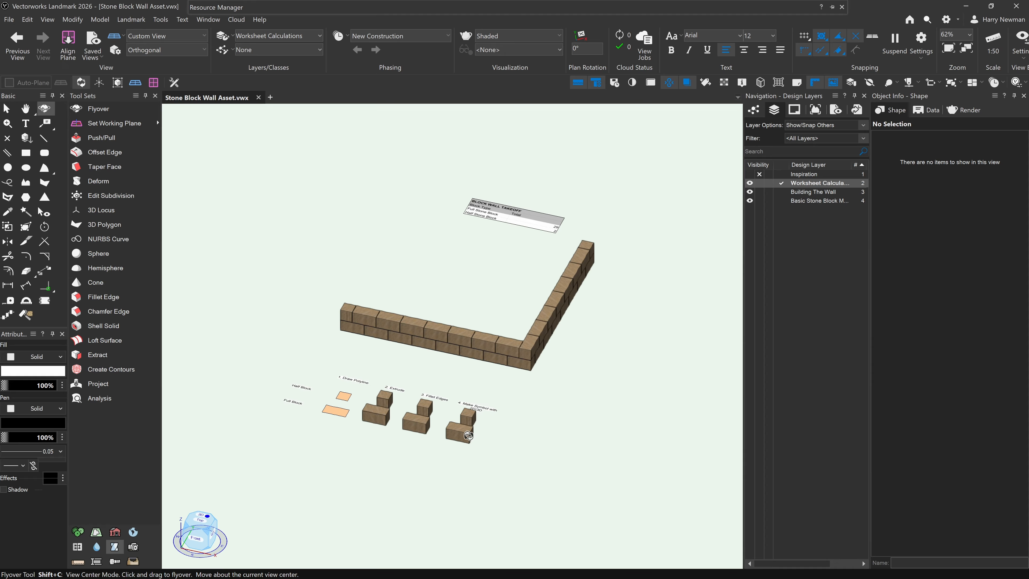
pyautogui.press('x')
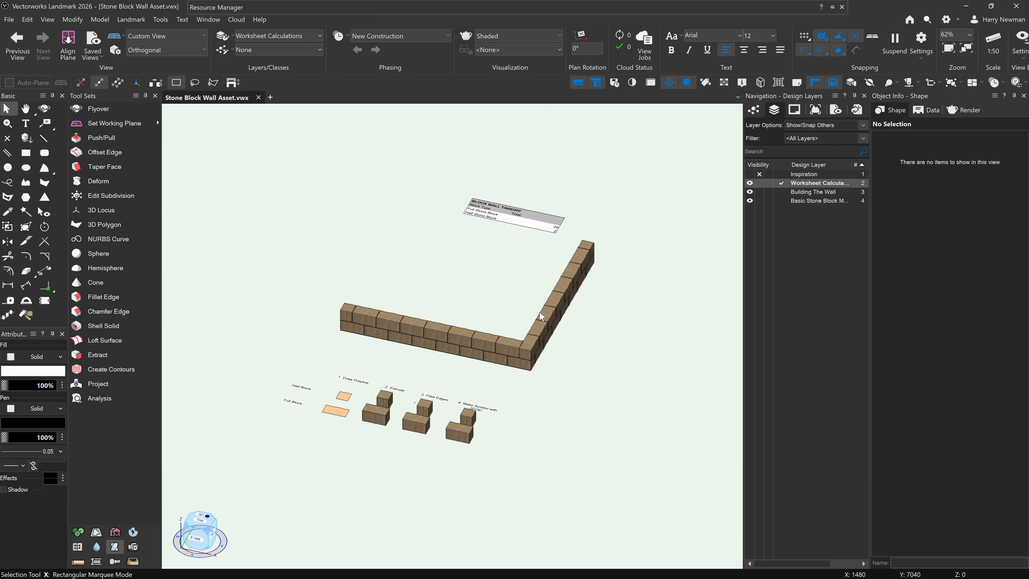
pyautogui.press('F5')
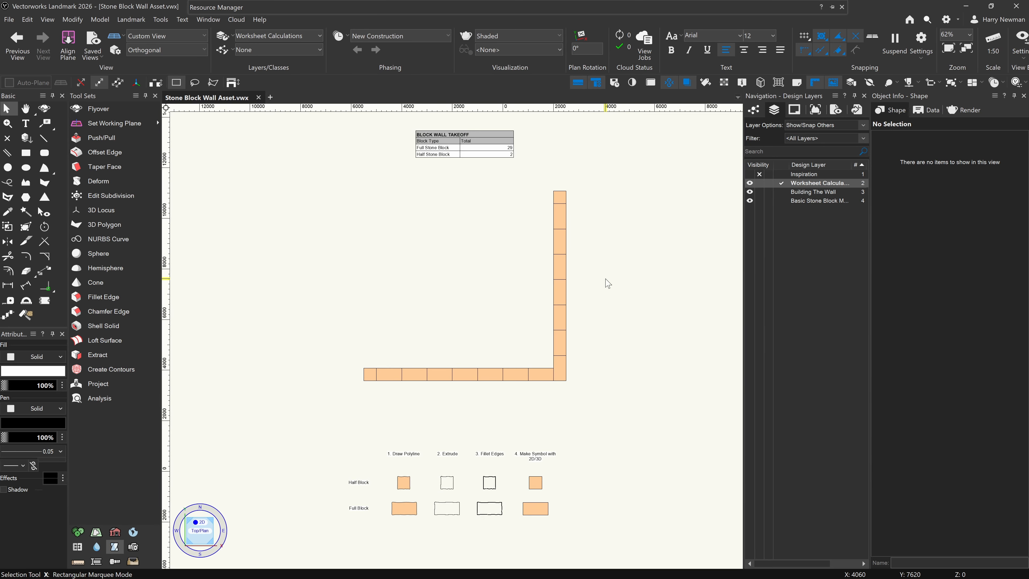
pyautogui.moveTo(625, 176)
pyautogui.mouseDown()
pyautogui.moveTo(514, 356)
pyautogui.moveTo(342, 420)
pyautogui.mouseUp()
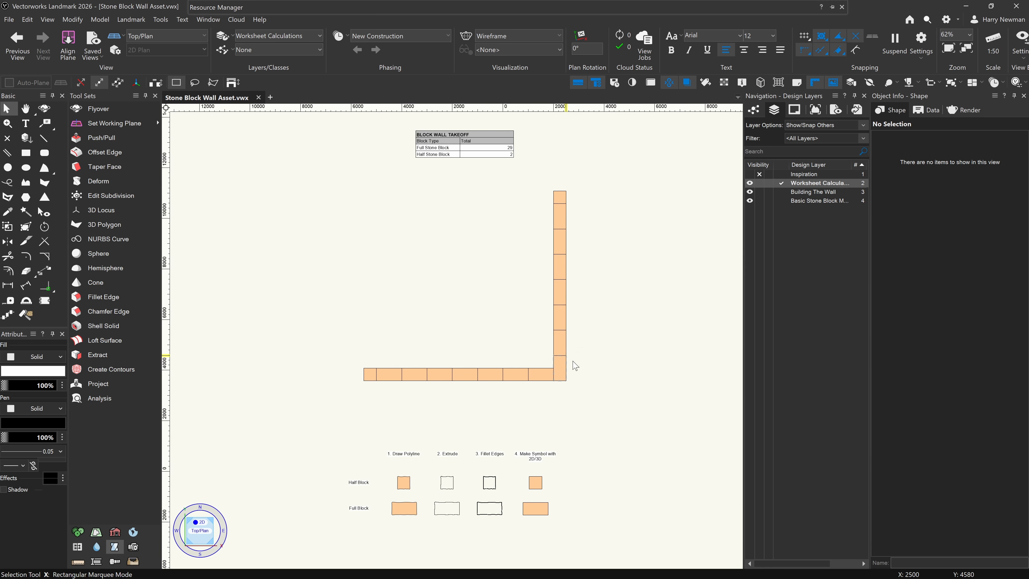
pyautogui.press('c')
pyautogui.moveTo(615, 393)
pyautogui.mouseDown()
pyautogui.moveTo(572, 377)
pyautogui.moveTo(548, 324)
pyautogui.moveTo(544, 344)
pyautogui.mouseUp()
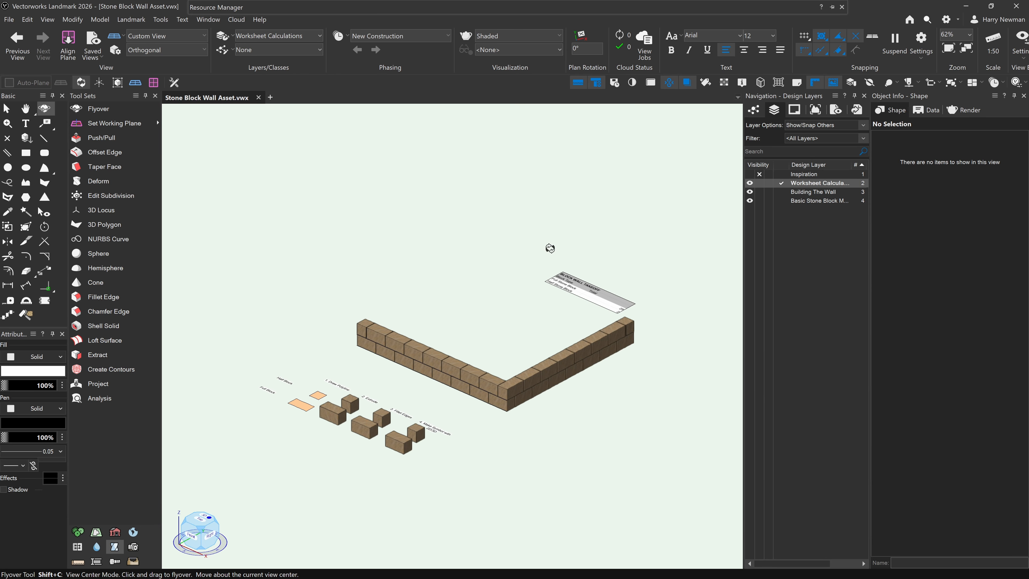
pyautogui.press('x')
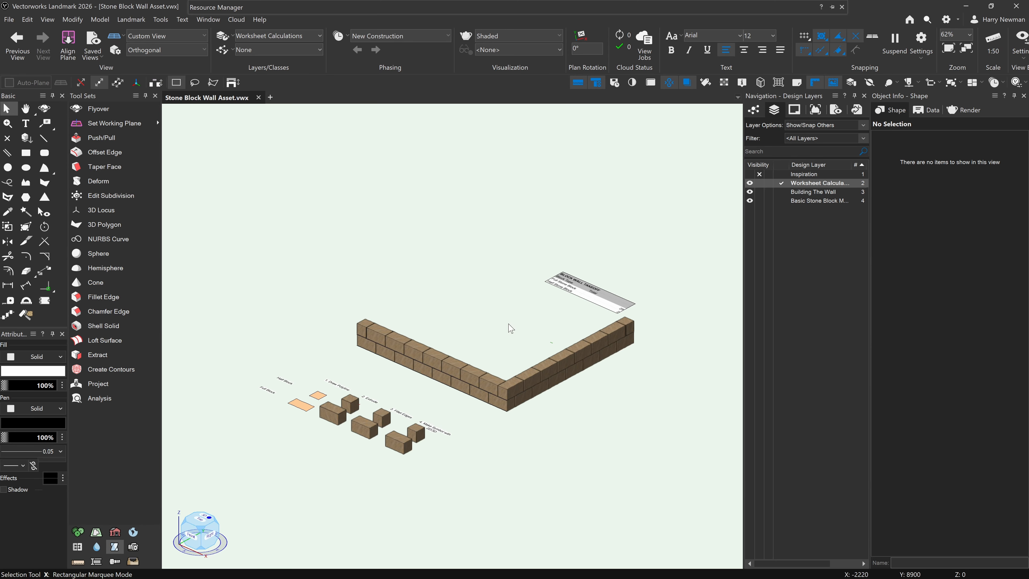
pyautogui.press('F5')
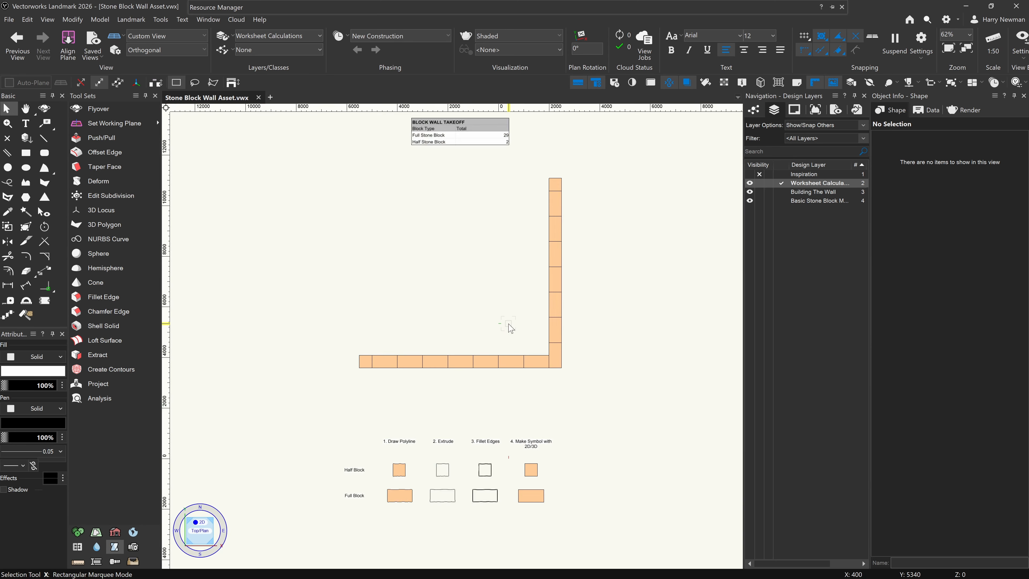
pyautogui.moveTo(567, 296); pyautogui.dragTo(572, 324, button='middle')
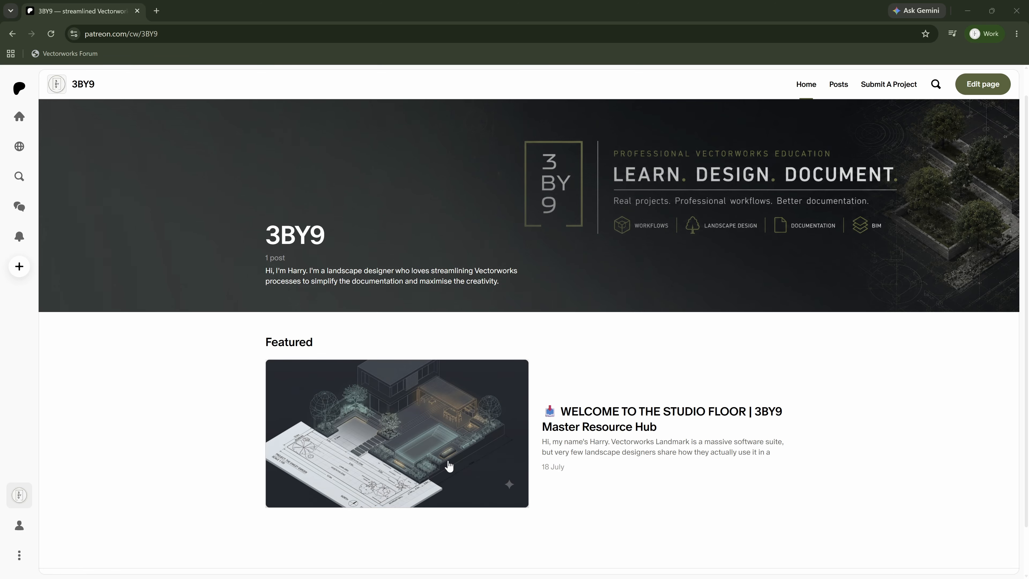
# Return to the Stone Block Wall Asset drawing in Vectorworks and view the two-course wall from an oblique 3D angle
pyautogui.click(592, 417)
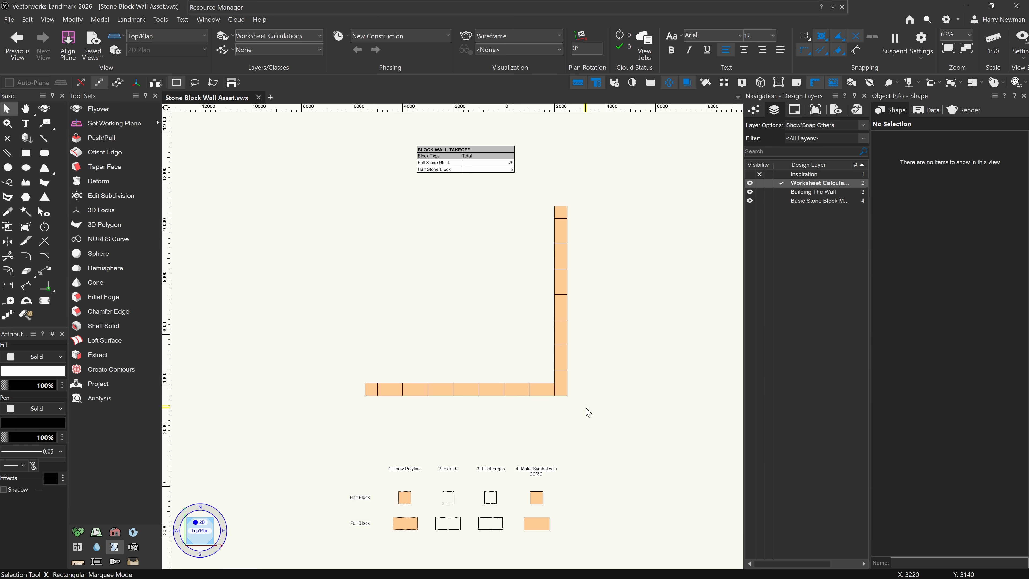
pyautogui.moveTo(600, 455)
pyautogui.keyDown('ctrl'); pyautogui.mouseDown(button='middle')
pyautogui.moveTo(600, 469)
pyautogui.moveTo(584, 471)
pyautogui.moveTo(548, 376)
pyautogui.mouseUp(button='middle'); pyautogui.keyUp('ctrl')
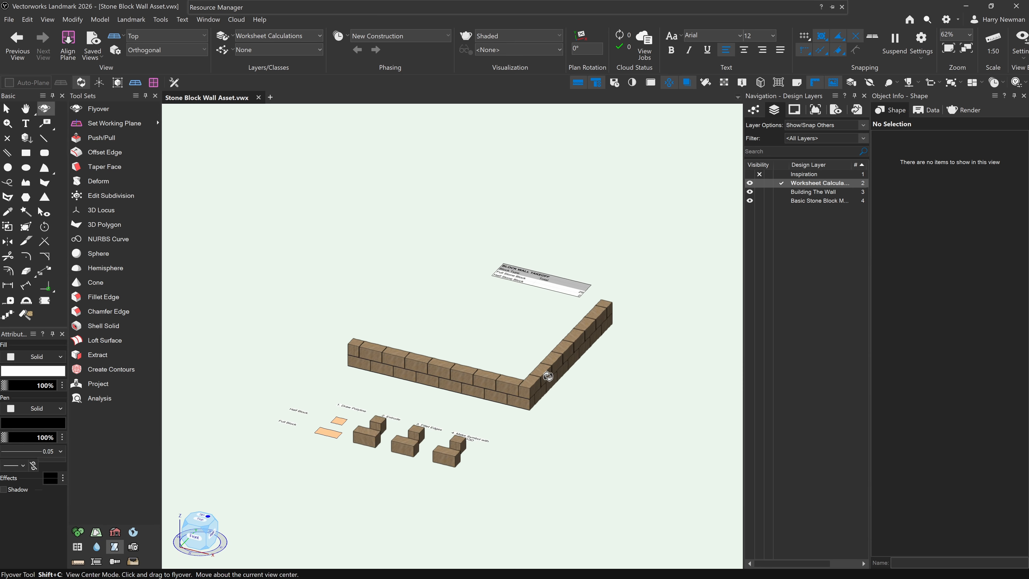
pyautogui.moveTo(551, 431); pyautogui.dragTo(580, 413, button='middle')
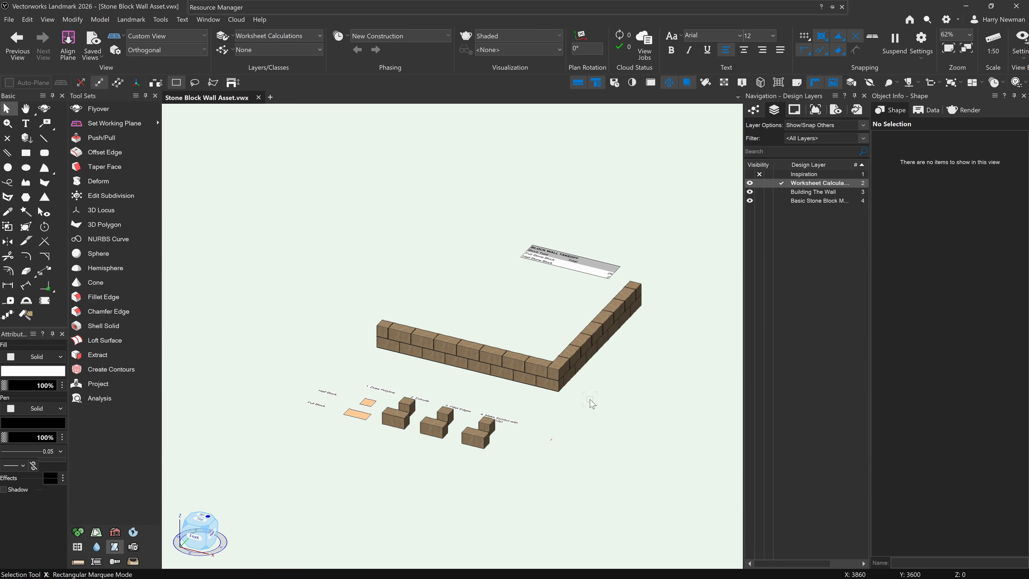